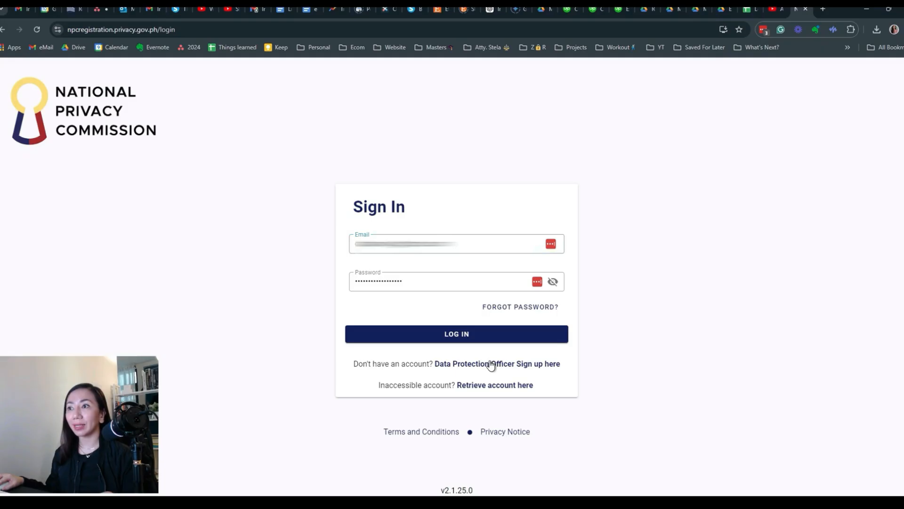
# - Start Data Protection Officer sign-up, agree to personal data processing and the terms, and continue
pyautogui.click(267, 395)
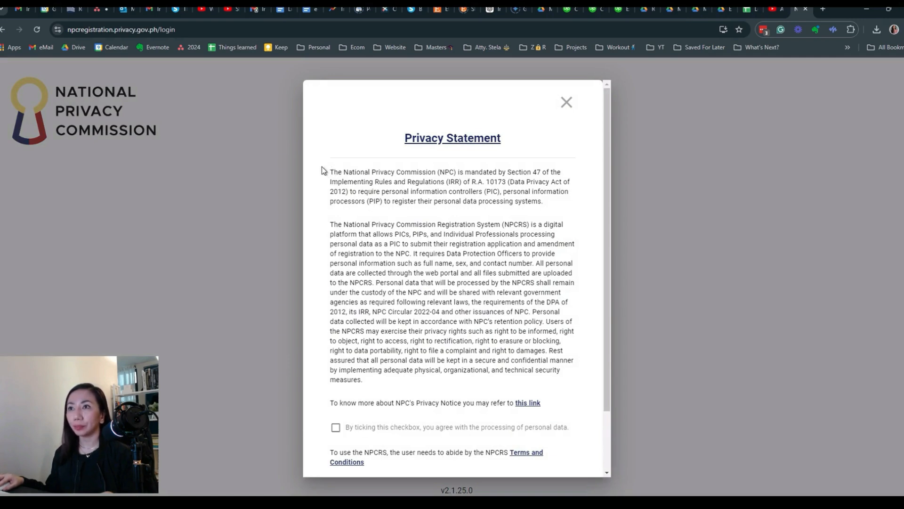
pyautogui.moveTo(325, 167); pyautogui.dragTo(562, 373)
pyautogui.click(562, 374)
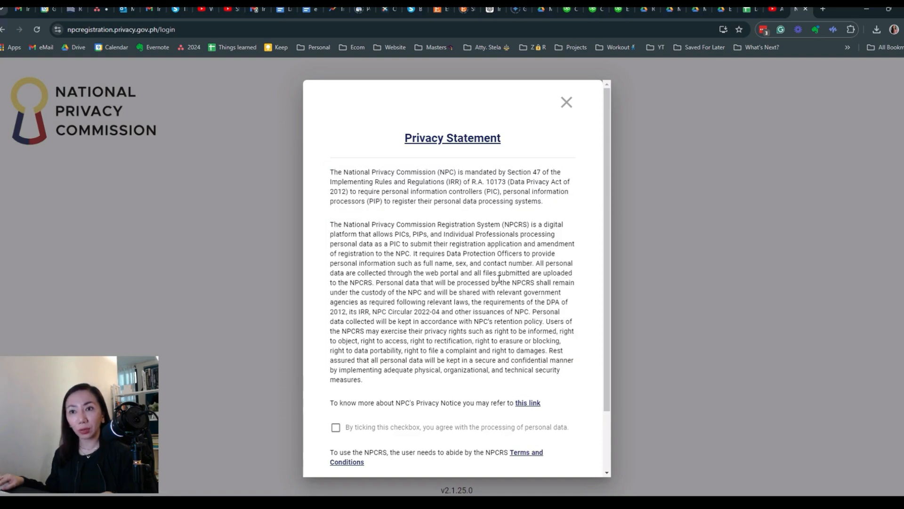
pyautogui.scroll(-2, 499, 279)
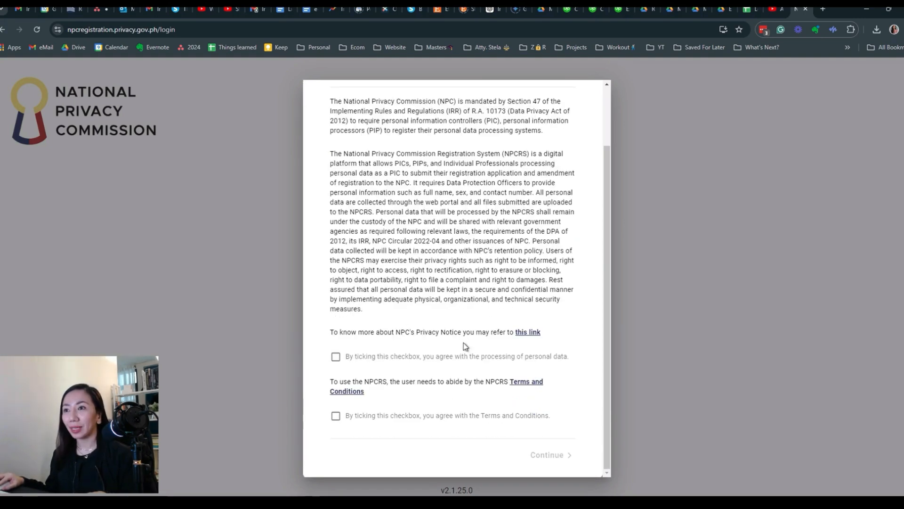
pyautogui.click(335, 362)
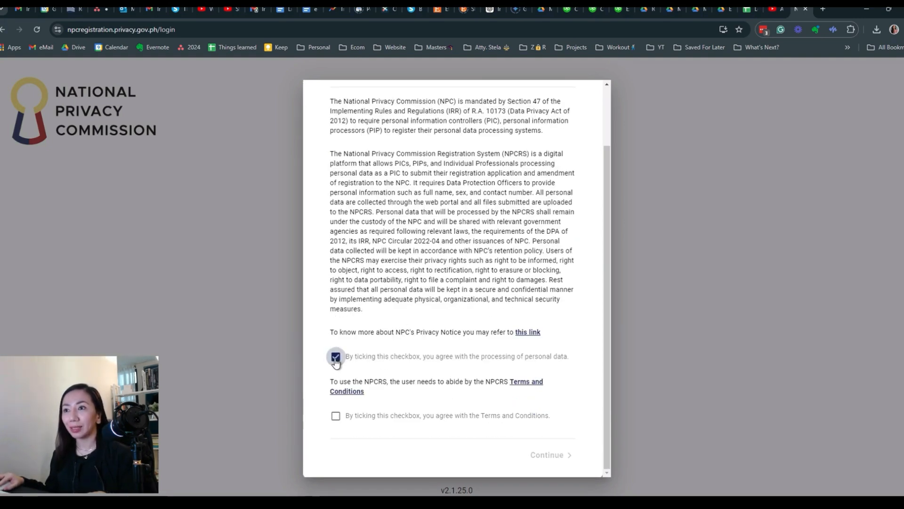
pyautogui.click(335, 419)
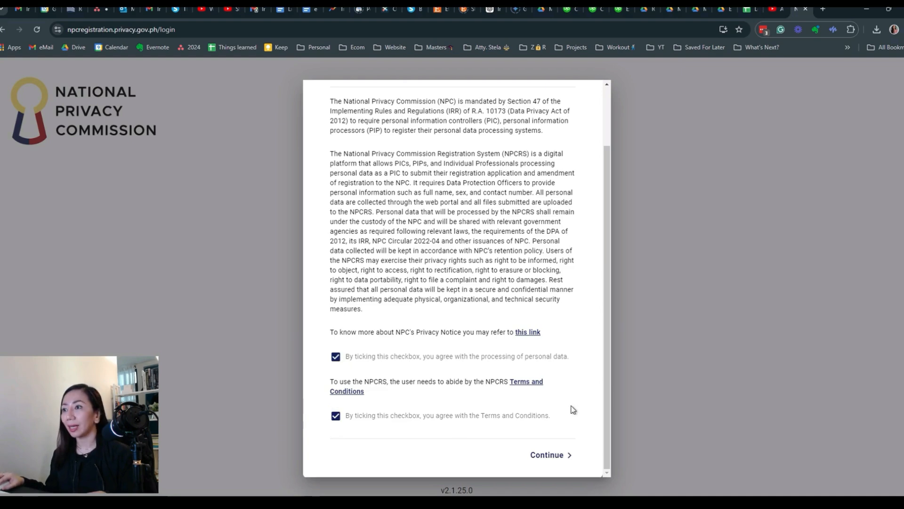
pyautogui.click(547, 455)
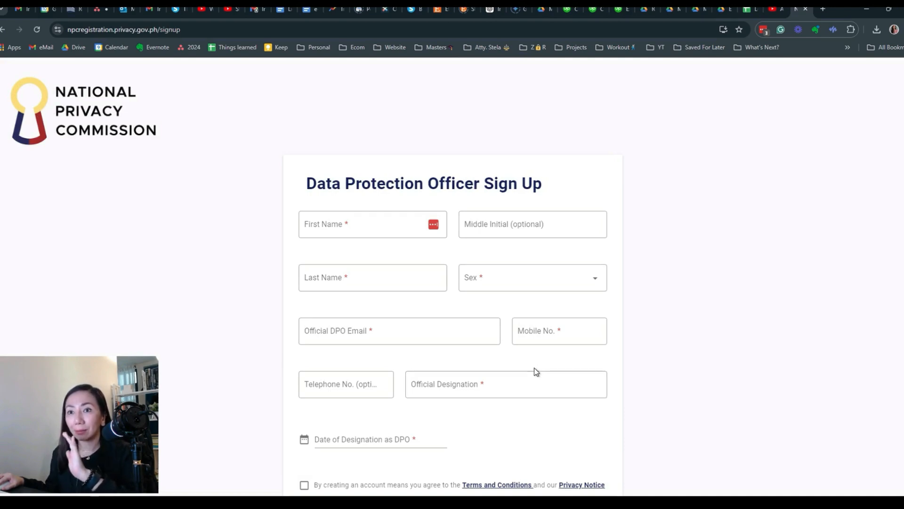
# - Step through the sign-up fields, from first name to date of designation, leaving them blank
pyautogui.click(354, 224)
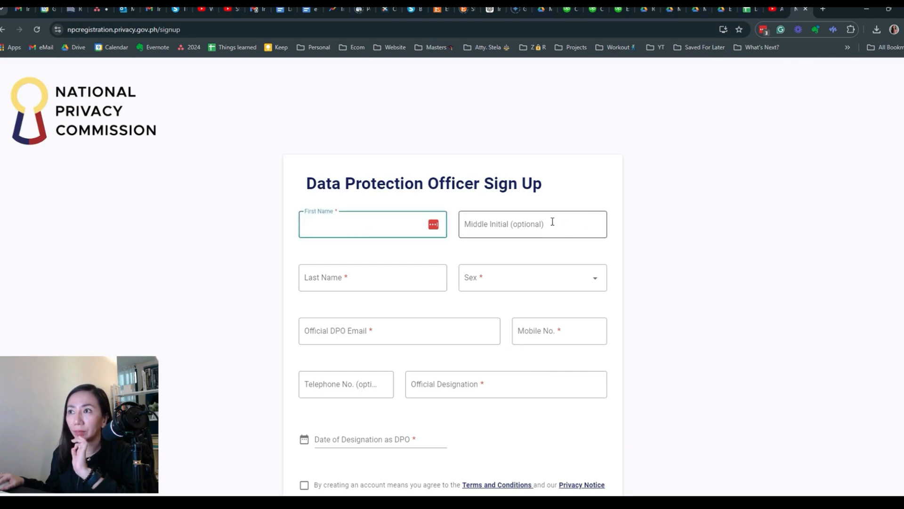
pyautogui.click(538, 283)
pyautogui.click(370, 309)
pyautogui.click(328, 331)
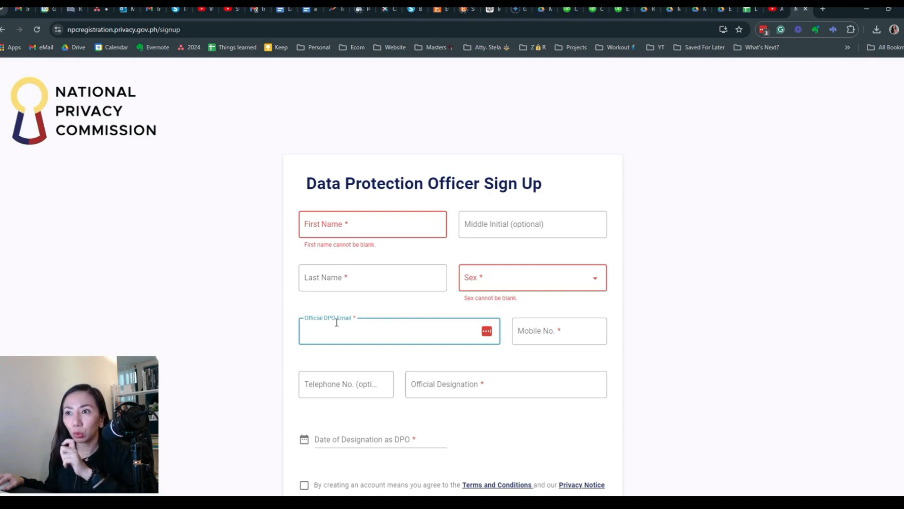
pyautogui.click(551, 328)
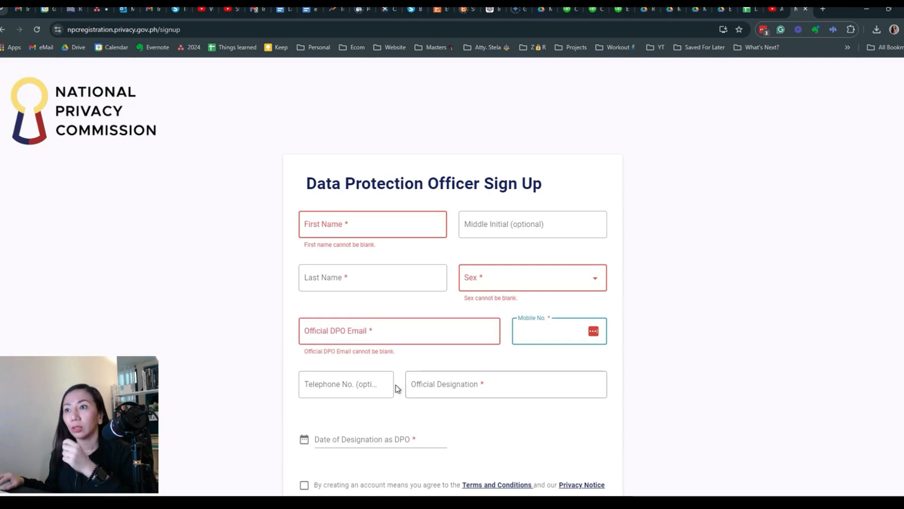
pyautogui.click(347, 382)
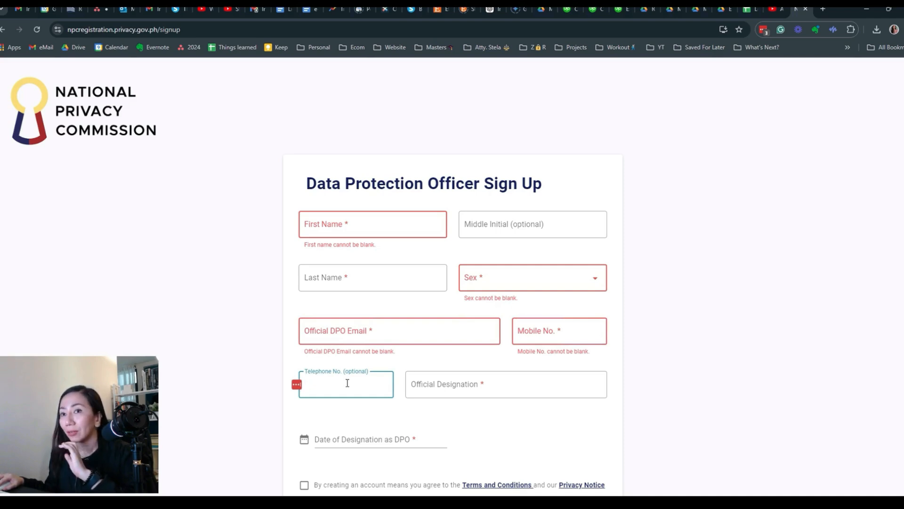
pyautogui.click(445, 382)
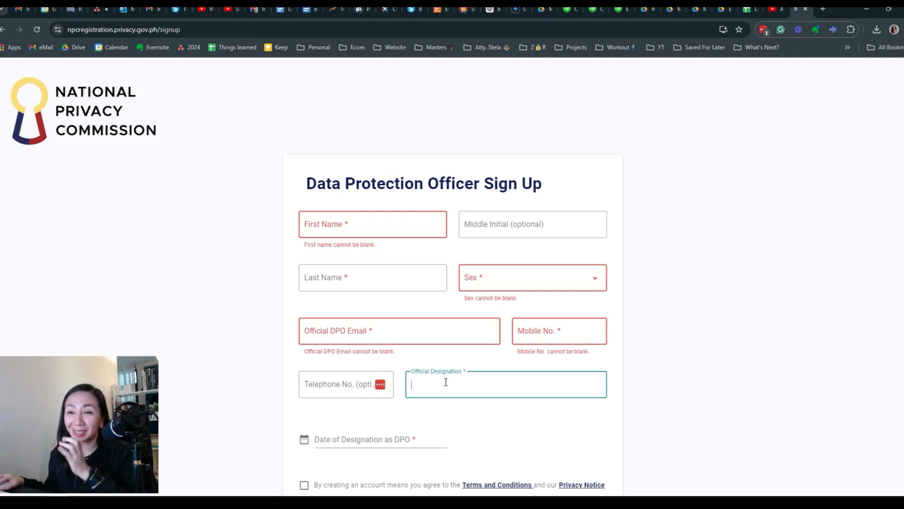
pyautogui.scroll(-1, 446, 382)
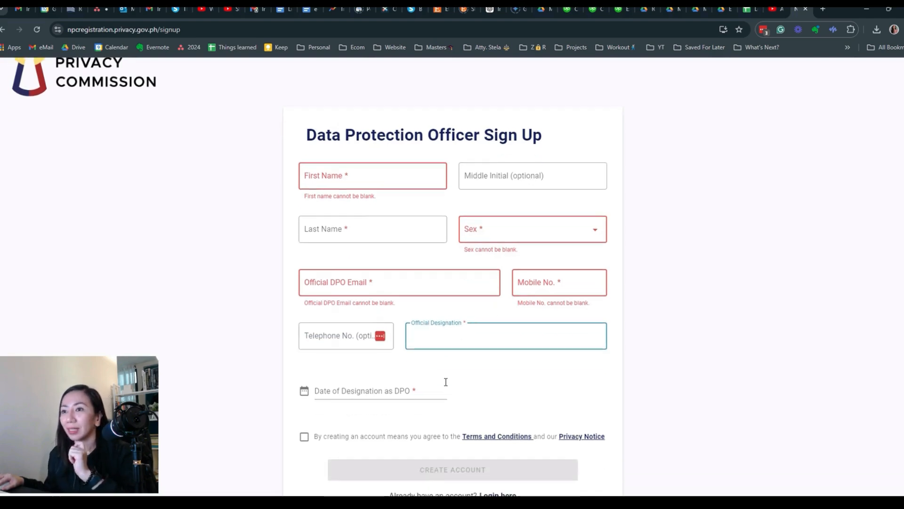
pyautogui.click(349, 395)
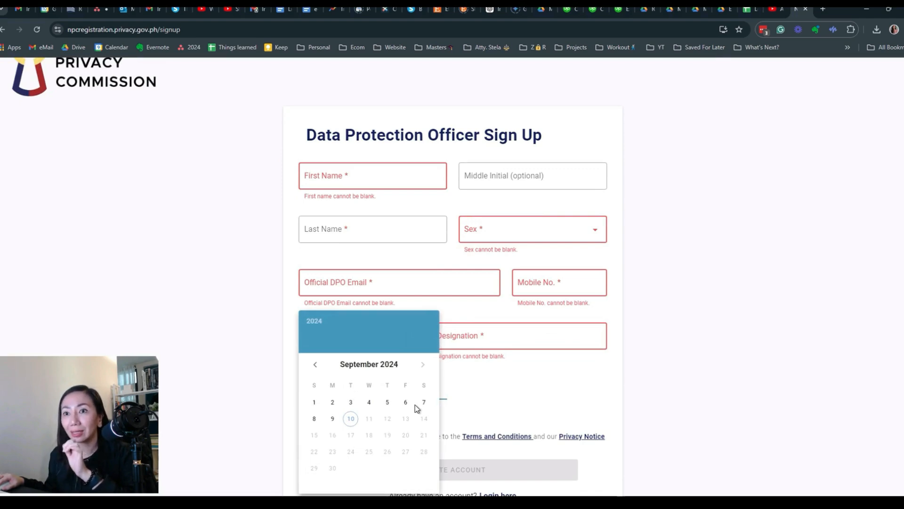
pyautogui.click(512, 396)
# - Tick the terms and privacy agreement, then go back to the Sign In page via 'Login here'
pyautogui.click(304, 437)
pyautogui.scroll(-1, 329, 419)
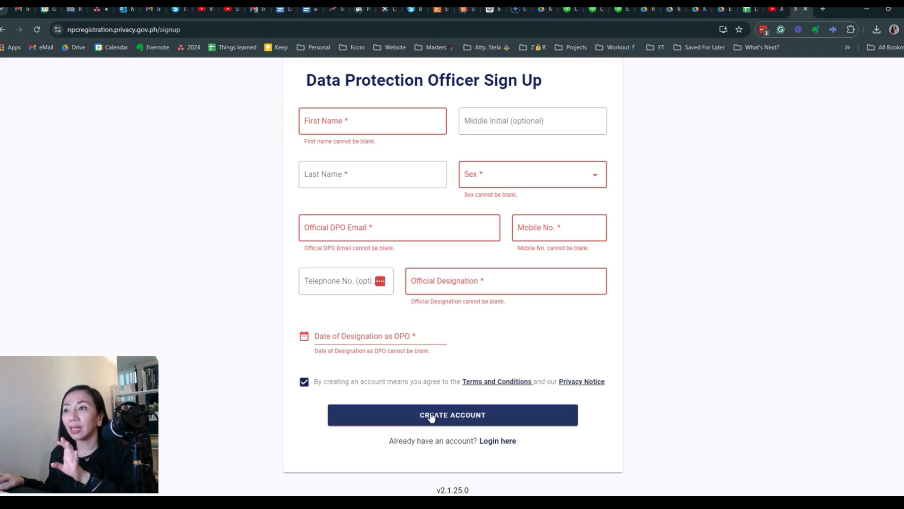
pyautogui.scroll(2, 431, 418)
pyautogui.scroll(-2, 432, 417)
pyautogui.scroll(-1, 431, 417)
pyautogui.click(499, 440)
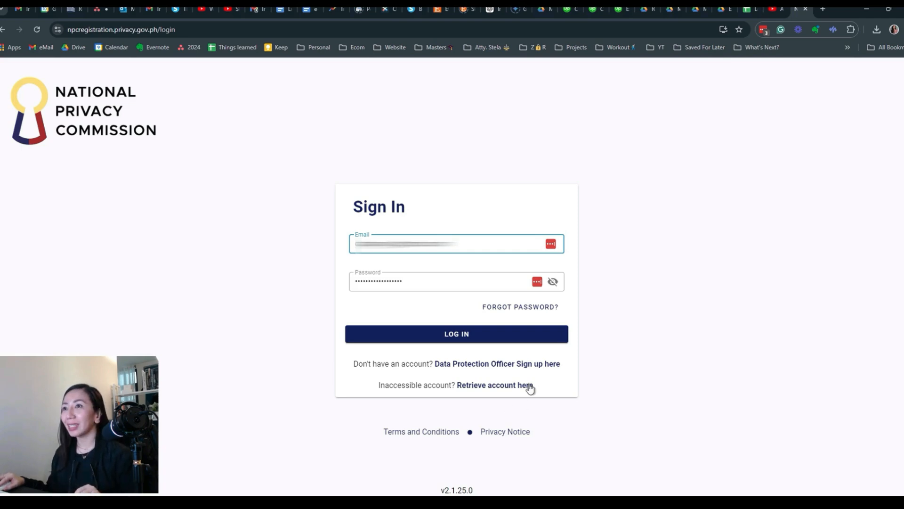
# - Log in with the saved credentials and copy the one-time PIN from the verification email
pyautogui.click(478, 337)
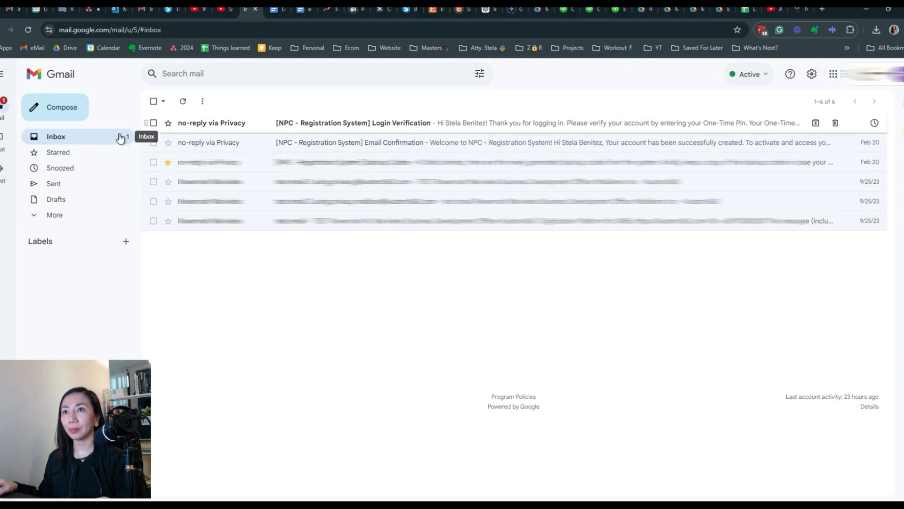
pyautogui.click(345, 124)
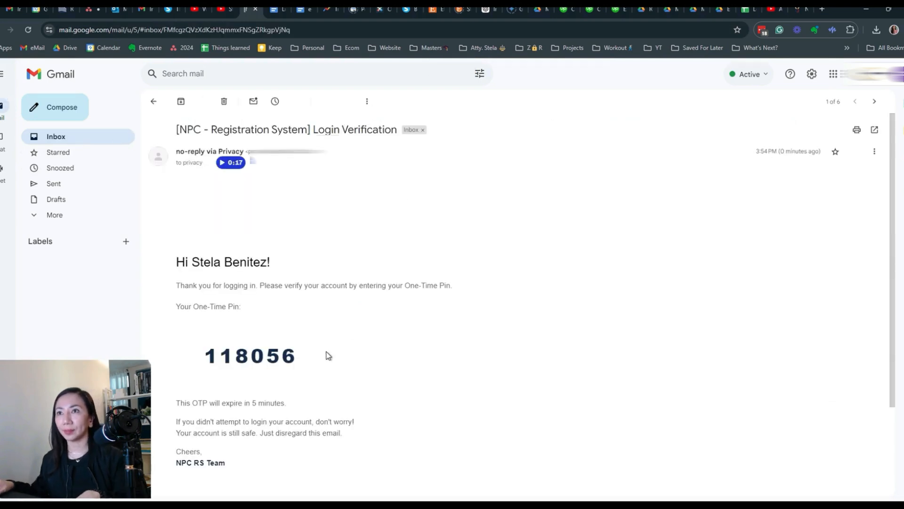
pyautogui.scroll(-1, 328, 355)
pyautogui.moveTo(312, 315); pyautogui.dragTo(211, 311)
pyautogui.hotkey('ctrl', 'c')
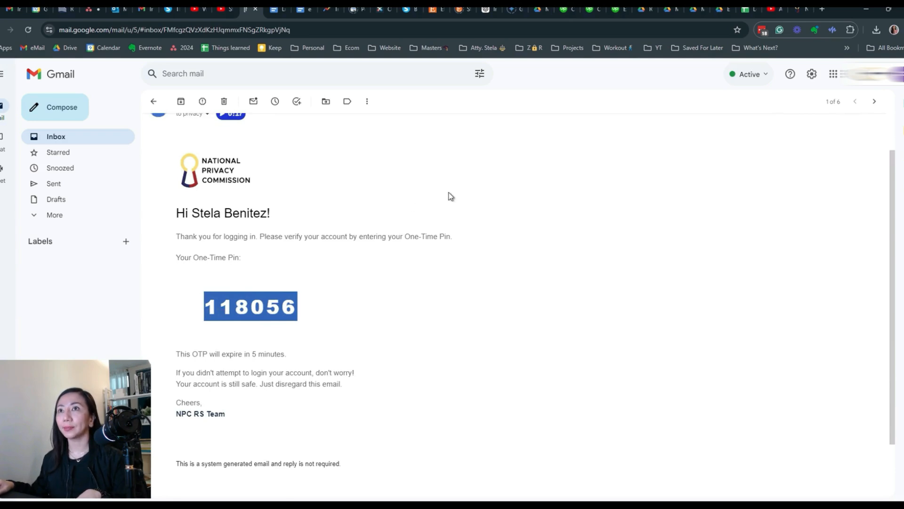
pyautogui.click(806, 8)
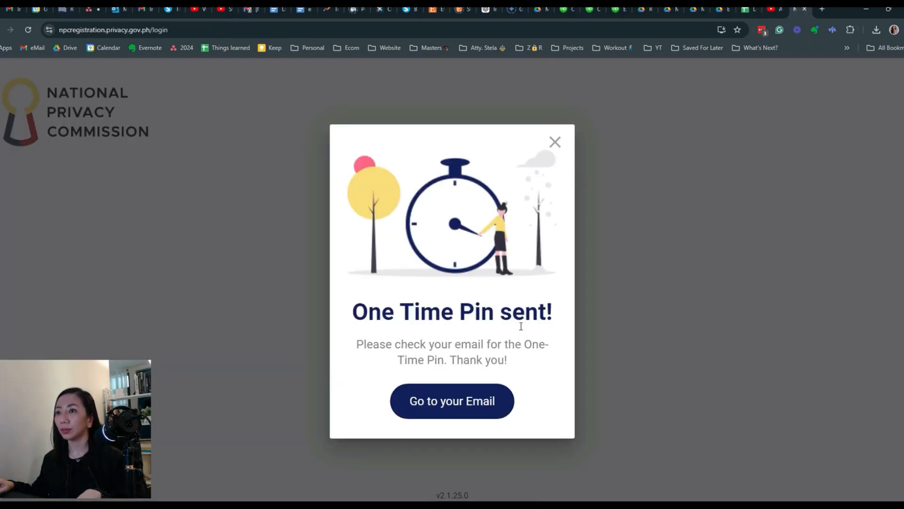
# - Dismiss the 'One Time Pin sent!' notice, paste the PIN into the OTP boxes, and verify
pyautogui.click(555, 142)
pyautogui.click(364, 297)
pyautogui.hotkey('ctrl', 'v')
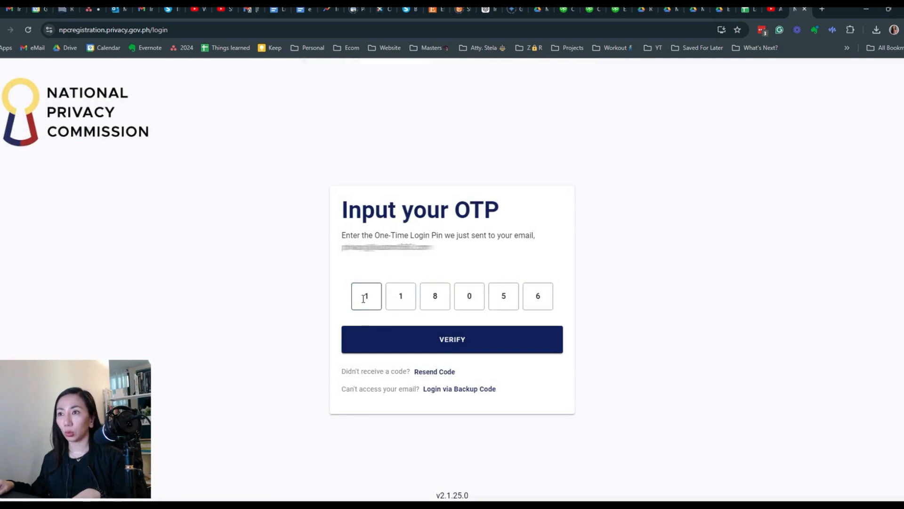
pyautogui.click(407, 343)
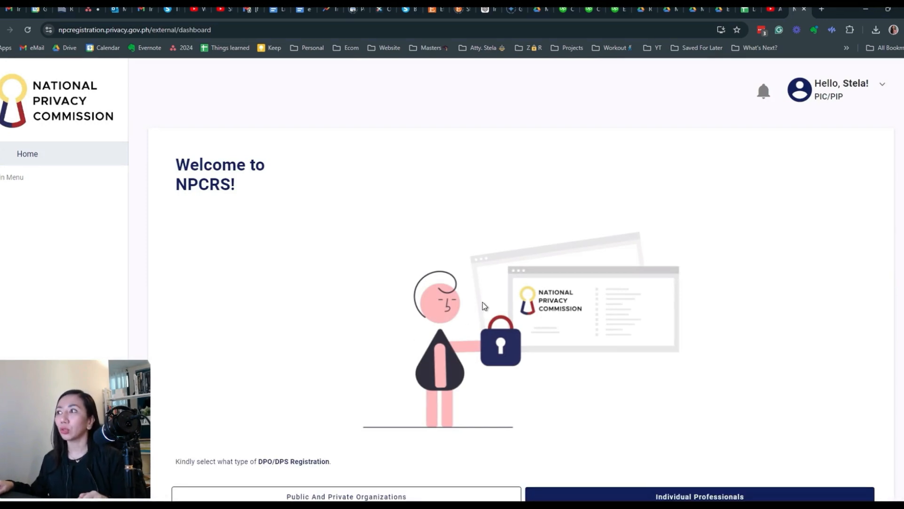
# - Select 'Public And Private Organizations' as the registration type and confirm with 'Yes, Continue'
pyautogui.scroll(-2, 484, 306)
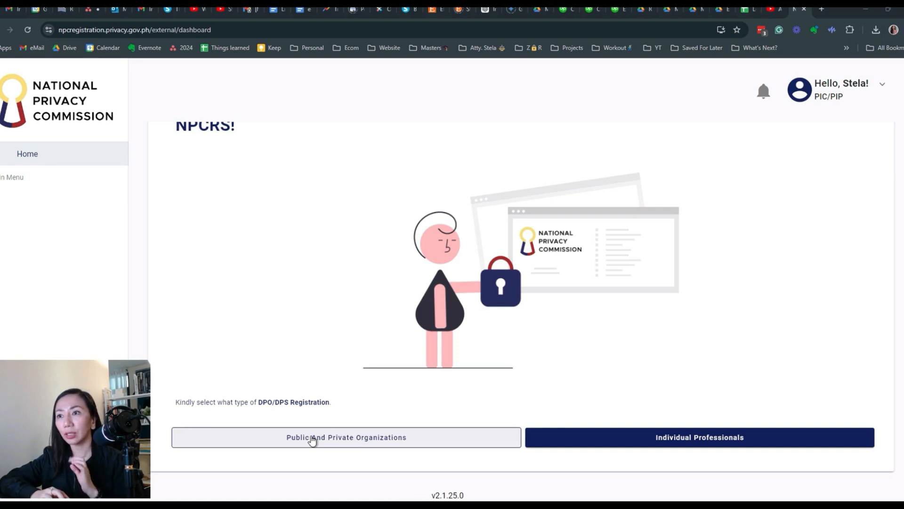
pyautogui.click(338, 442)
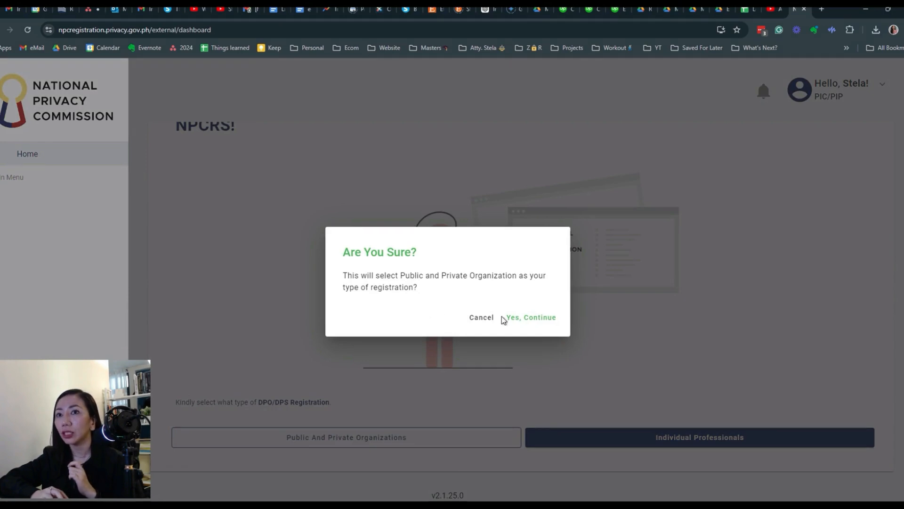
pyautogui.click(524, 318)
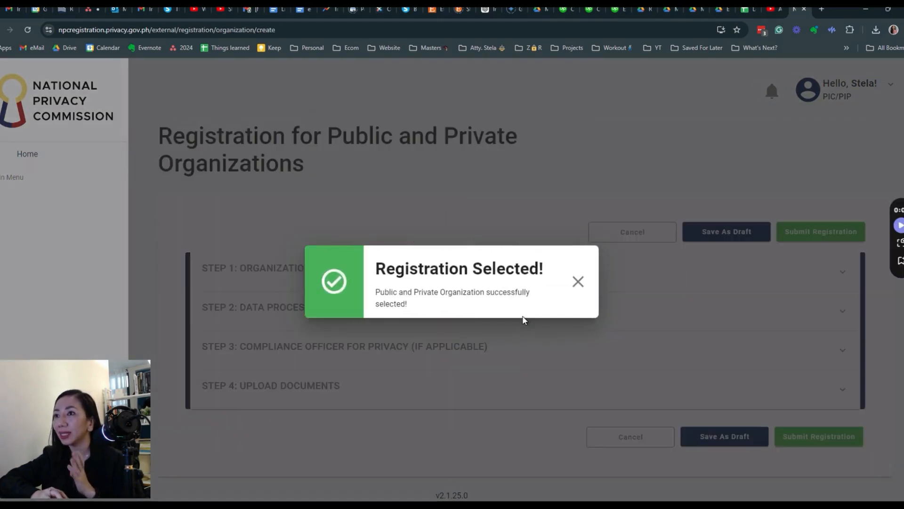
# - Close the 'Registration Selected!' notice
pyautogui.click(578, 282)
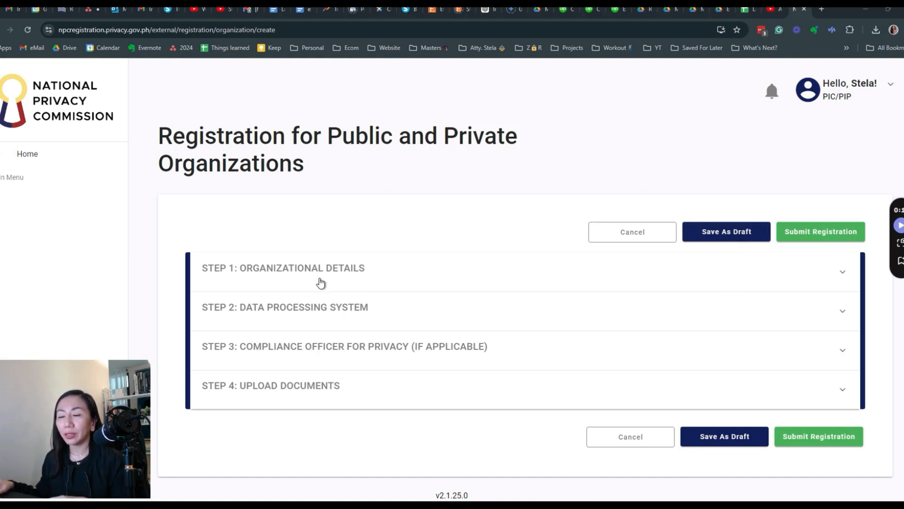
# - Expand Step 1 Organizational Details and enter 'STELA Law Office' as the organization name
pyautogui.click(449, 281)
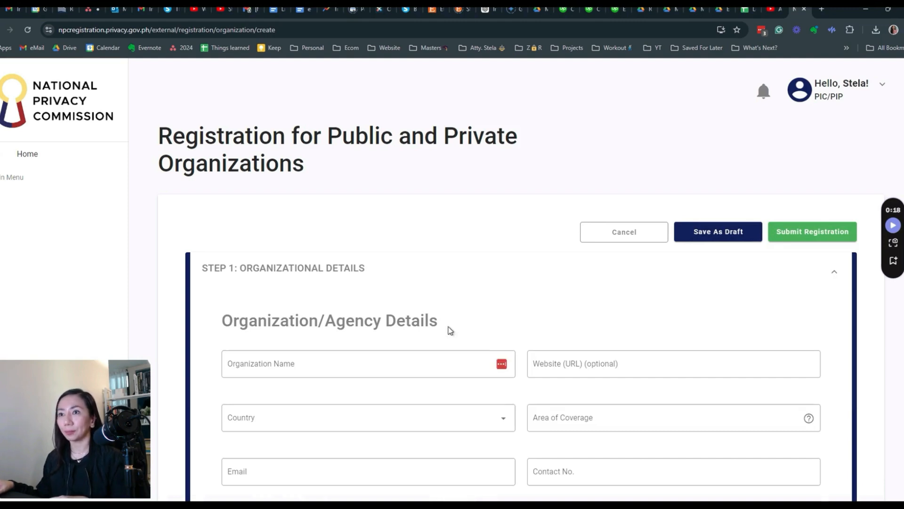
pyautogui.scroll(-2, 448, 329)
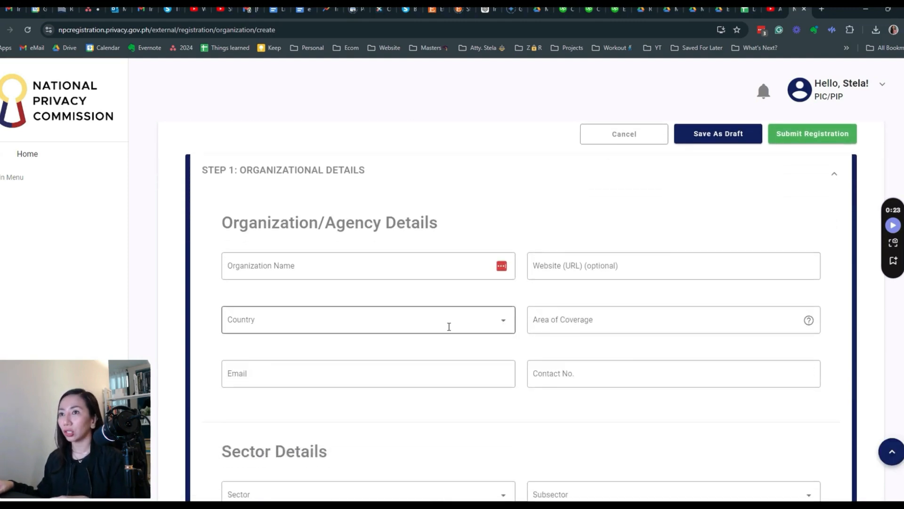
pyautogui.scroll(-1, 448, 325)
pyautogui.click(420, 217)
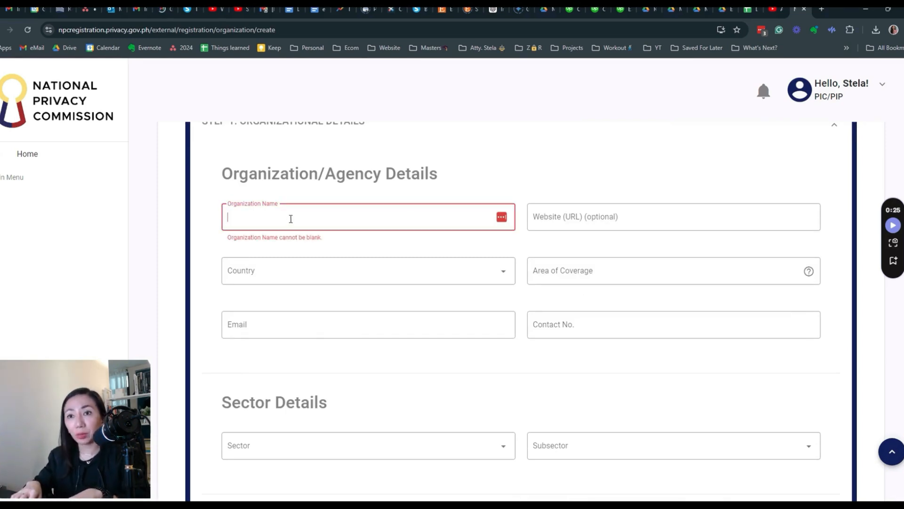
pyautogui.write('STELA Law Office')
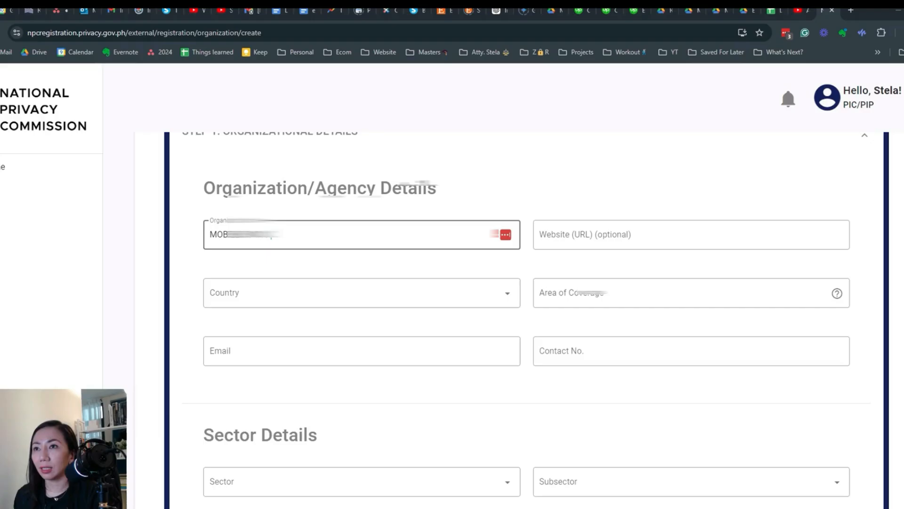
# - Move from the organization name to the website field and bring up Chrome's main menu
pyautogui.click(272, 236)
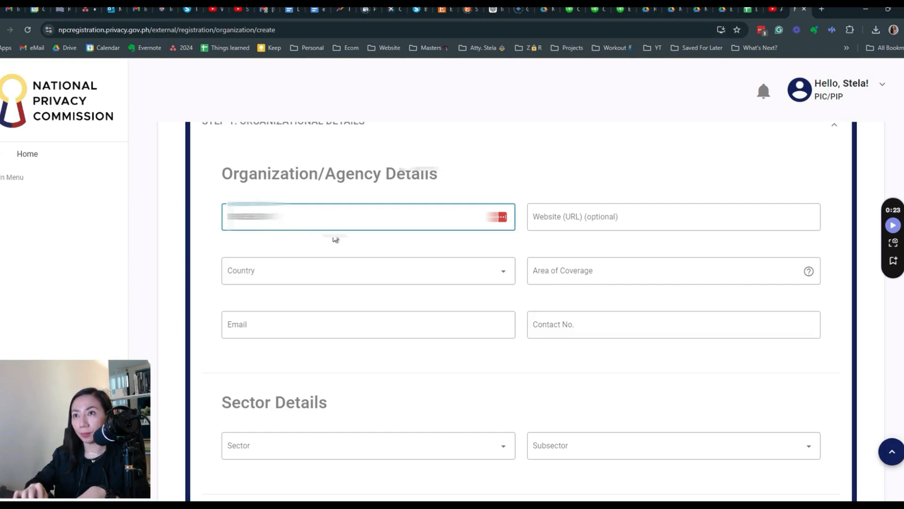
pyautogui.press('Tab')
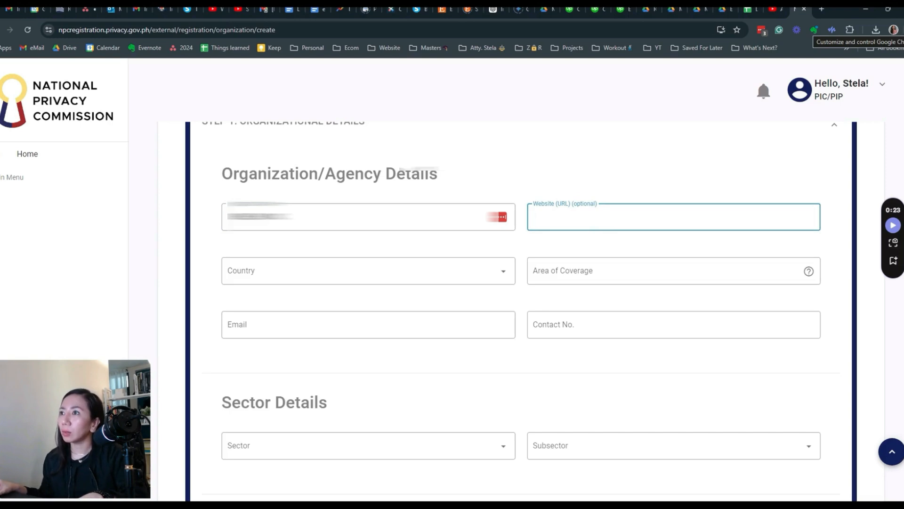
pyautogui.click(902, 30)
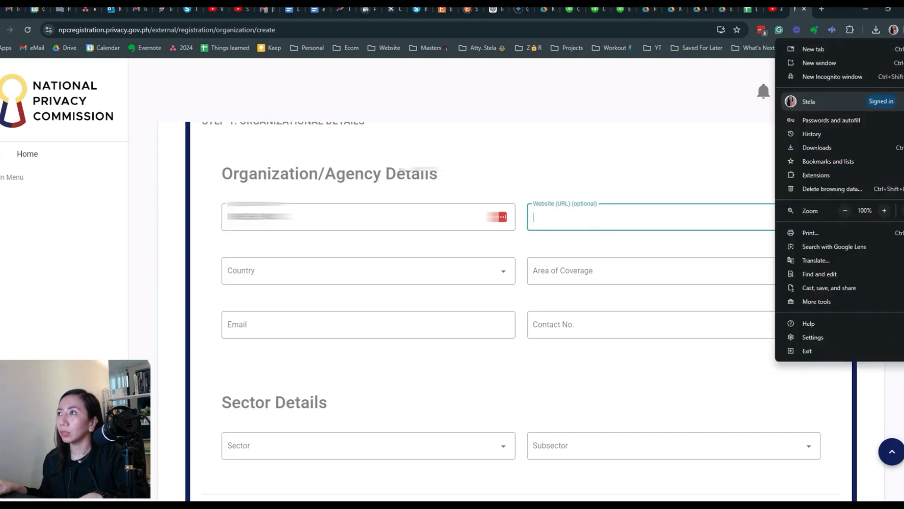
# - Start a new incognito window and enter 'kuatrom' in its address bar
pyautogui.click(827, 76)
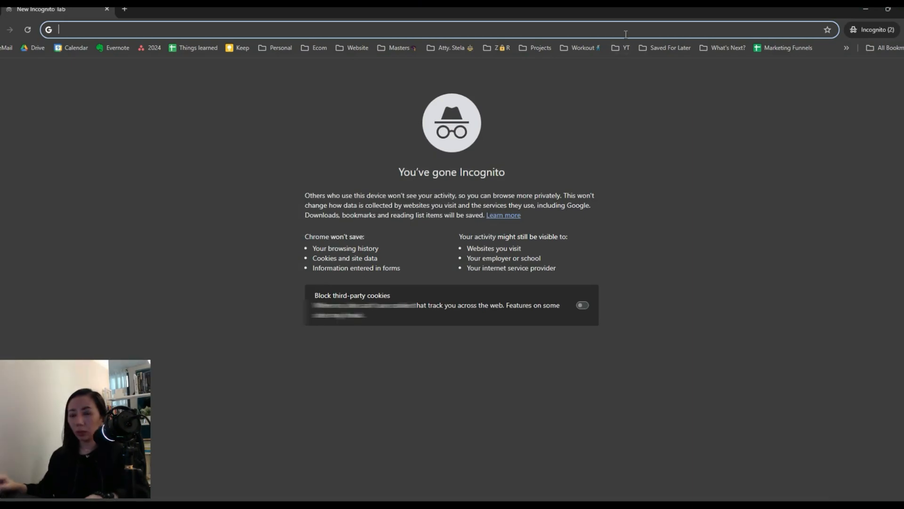
pyautogui.write('kuatrom')
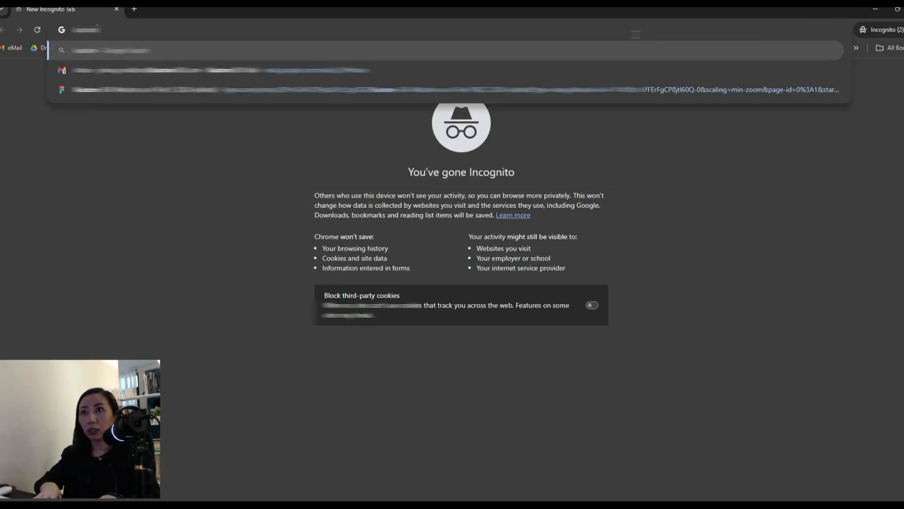
pyautogui.press('Return')
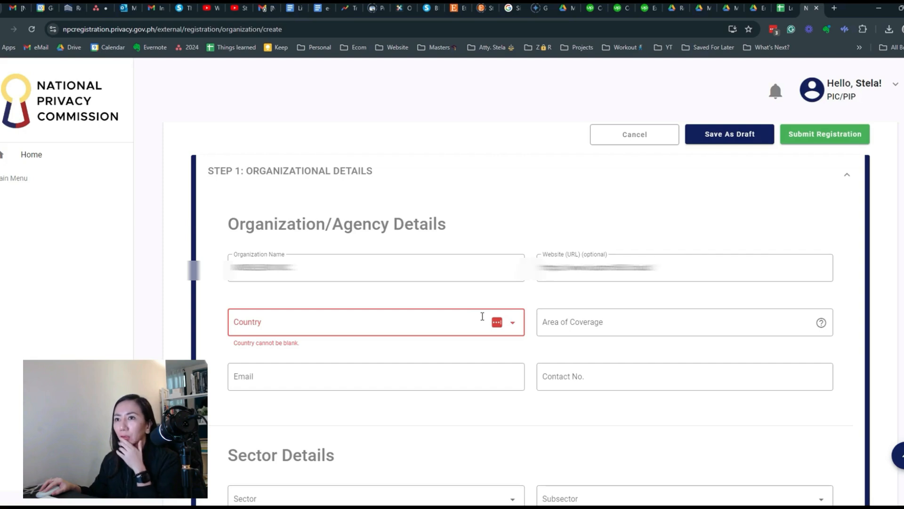
# - Set Country to PHILIPPINES, then request saving the registration as a draft
pyautogui.click(467, 320)
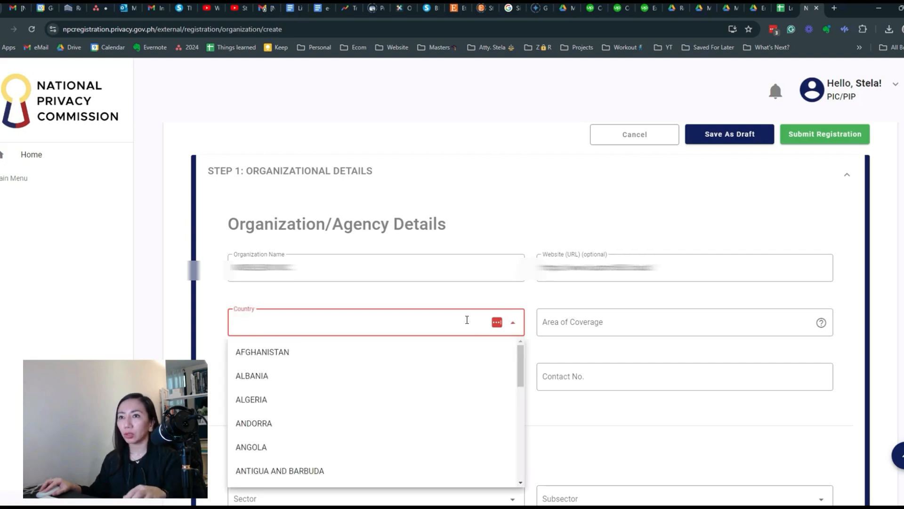
pyautogui.write('Phi')
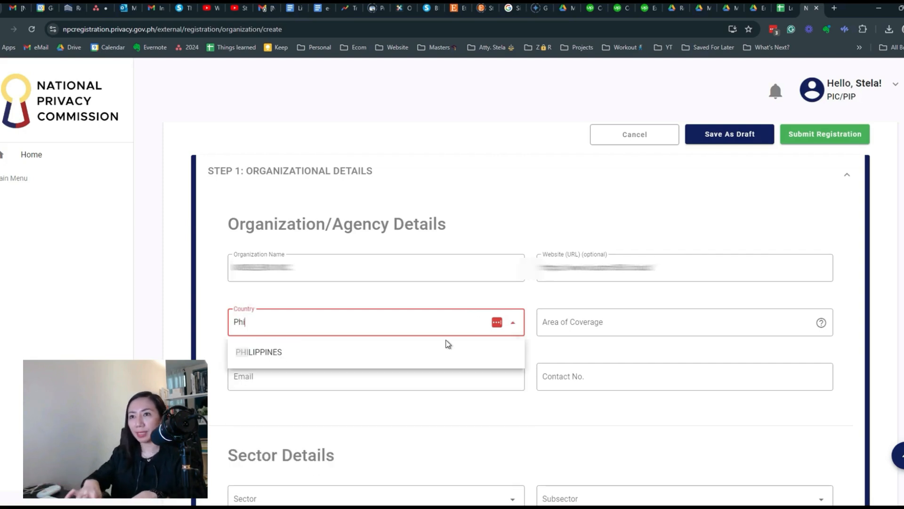
pyautogui.click(253, 351)
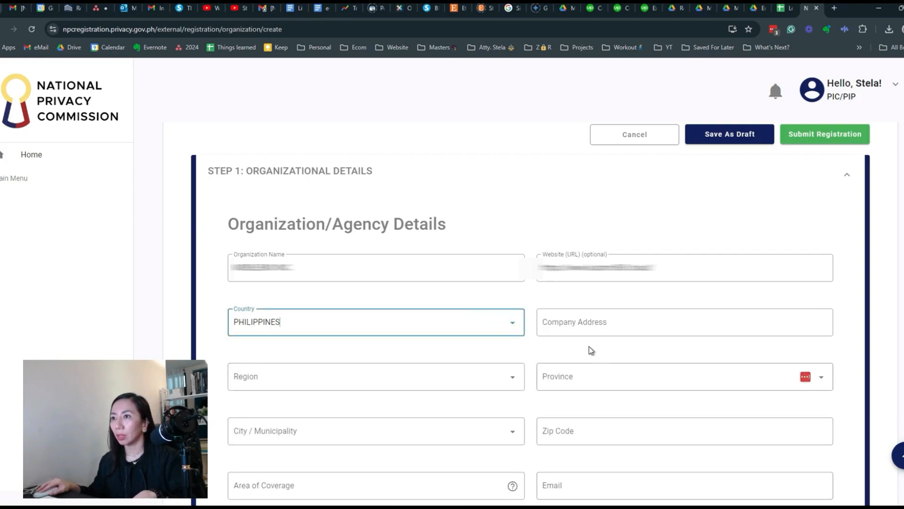
pyautogui.click(591, 324)
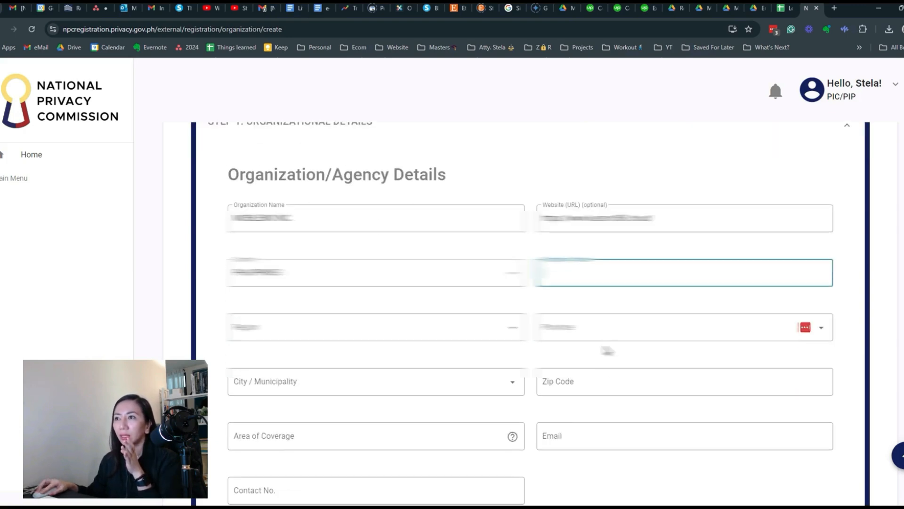
pyautogui.scroll(2, 605, 347)
pyautogui.click(713, 191)
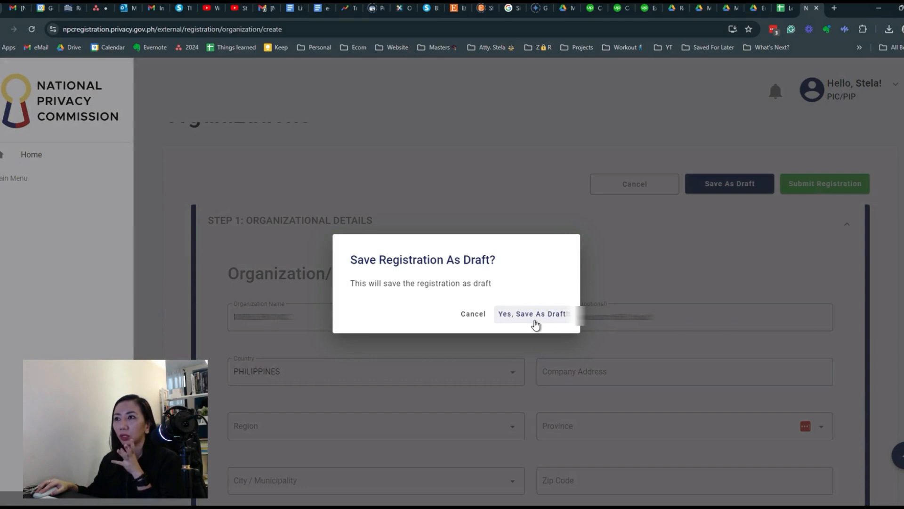
# - Confirm 'Yes, Save As Draft', close the 'Saved As Draft!' notice, and reopen it with Edit Draft
pyautogui.click(533, 319)
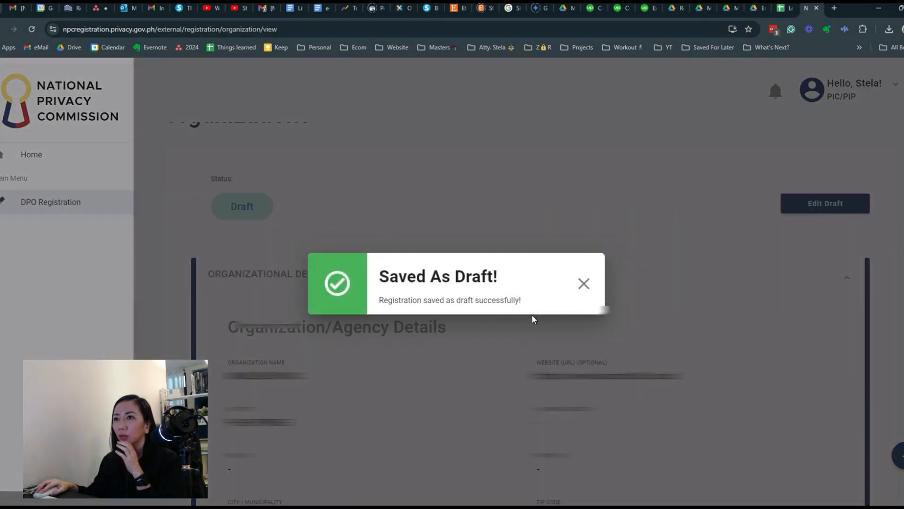
pyautogui.click(583, 283)
pyautogui.scroll(-4, 693, 343)
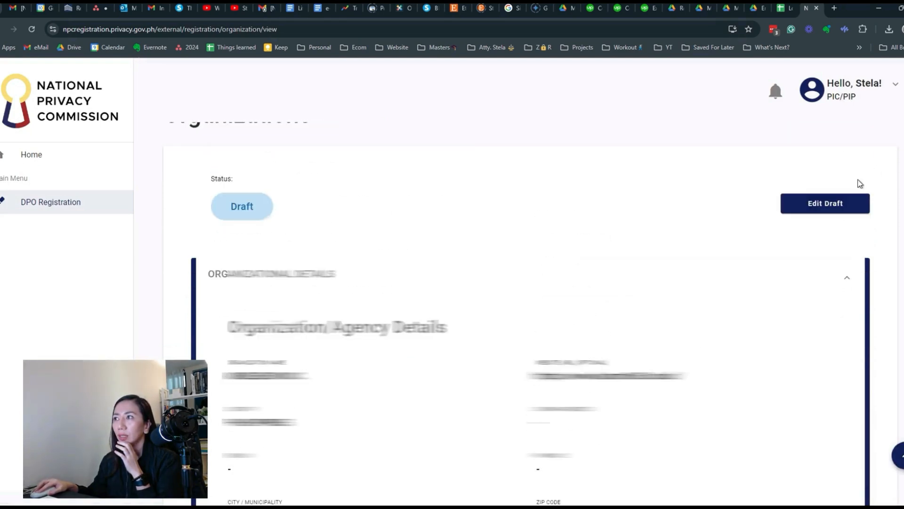
pyautogui.click(821, 203)
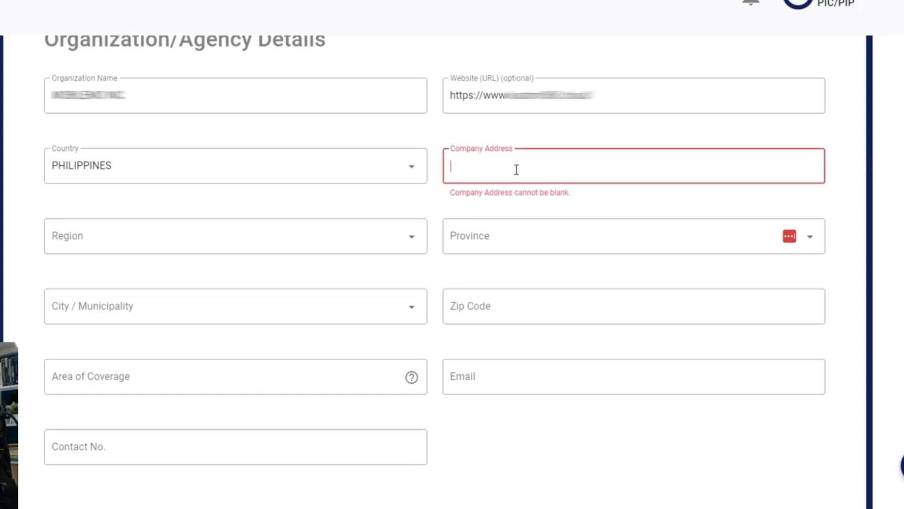
# - Paste the company address and set Region NCR, Province METRO MANILA, City MAKATI CITY, Zip Code 1209
pyautogui.hotkey('ctrl', 'v')
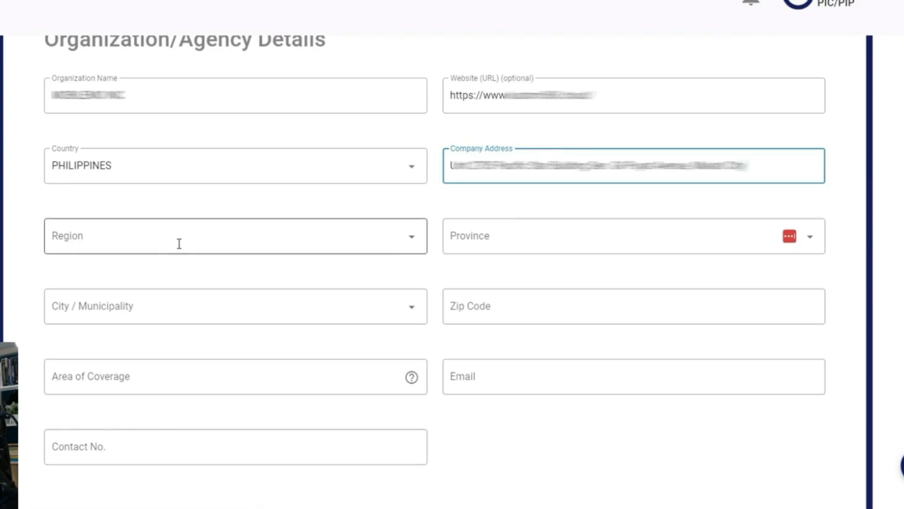
pyautogui.click(179, 244)
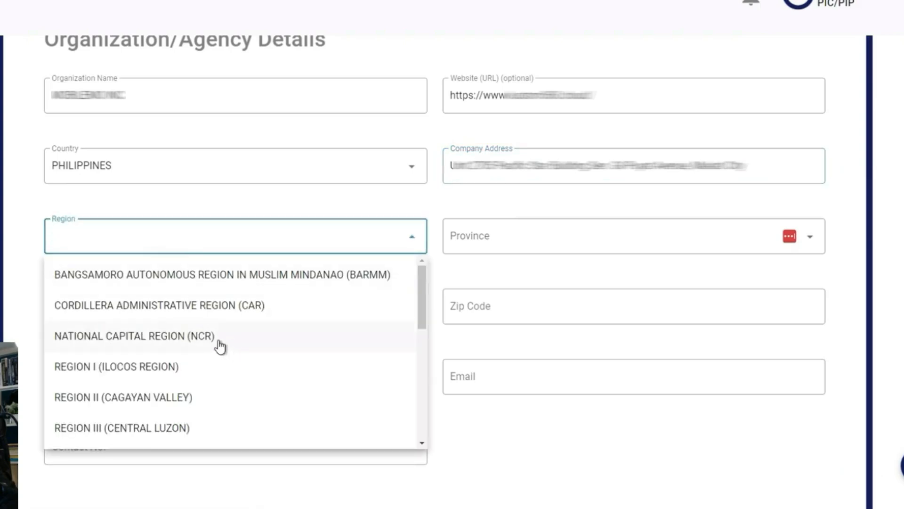
pyautogui.click(176, 337)
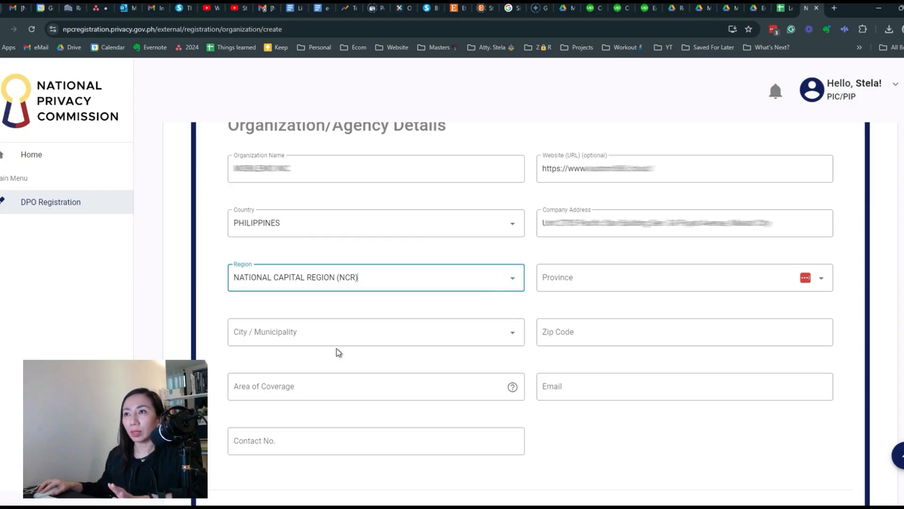
pyautogui.click(563, 284)
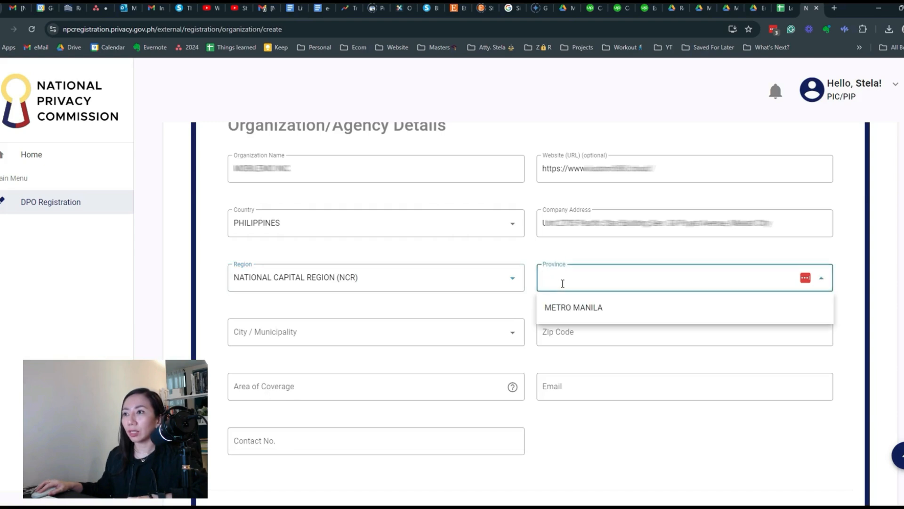
pyautogui.click(568, 307)
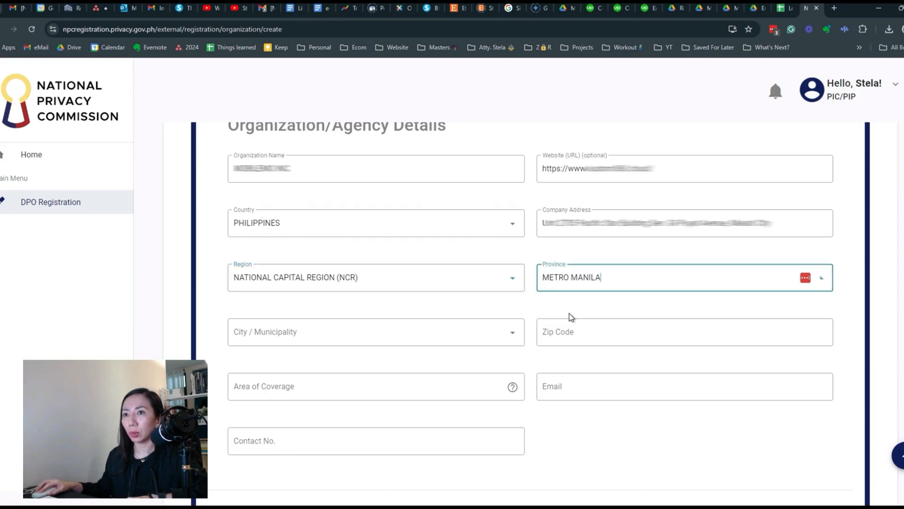
pyautogui.click(391, 340)
pyautogui.click(275, 414)
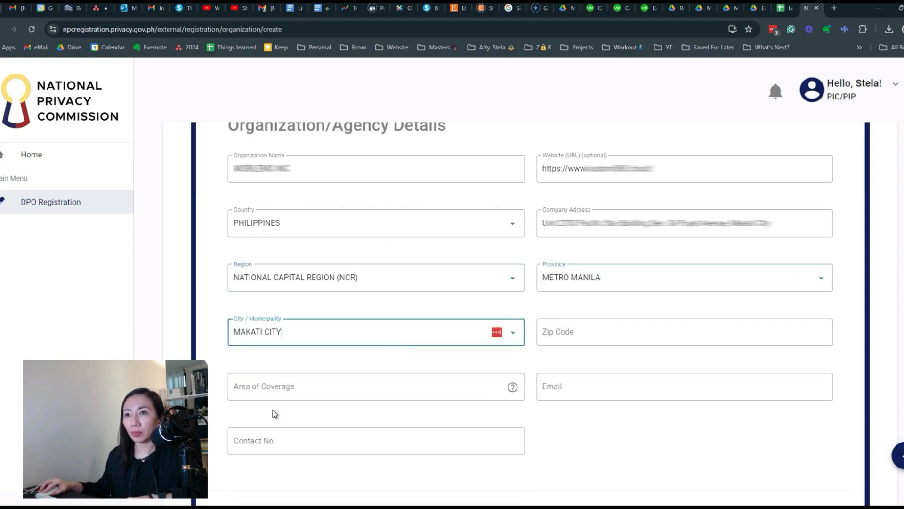
pyautogui.click(576, 331)
pyautogui.write('1')
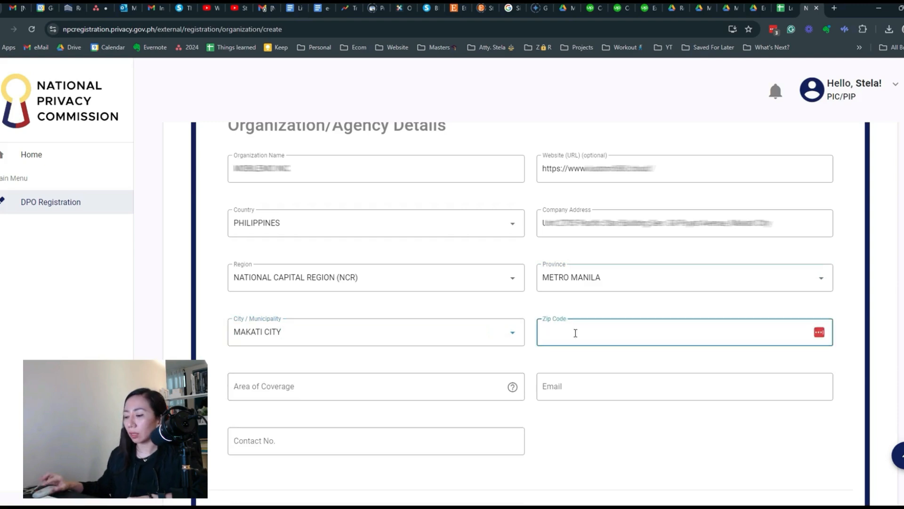
pyautogui.write('209')
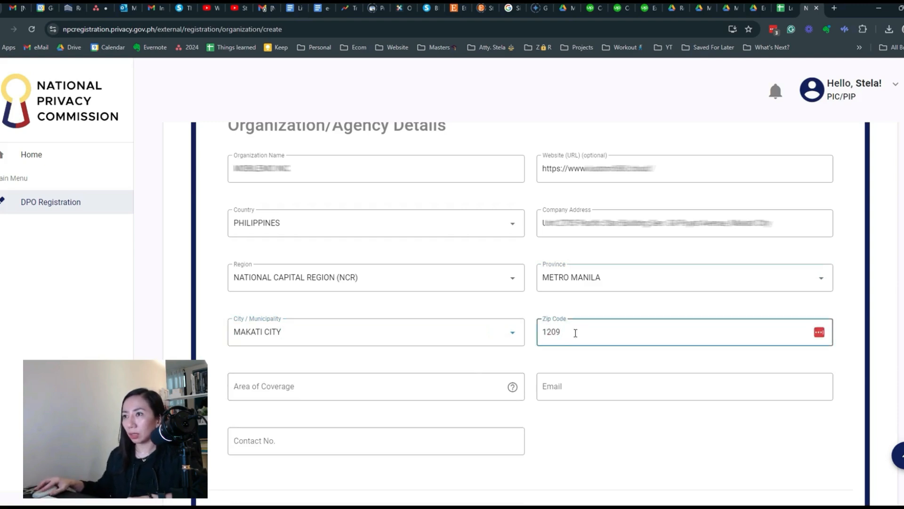
pyautogui.click(381, 399)
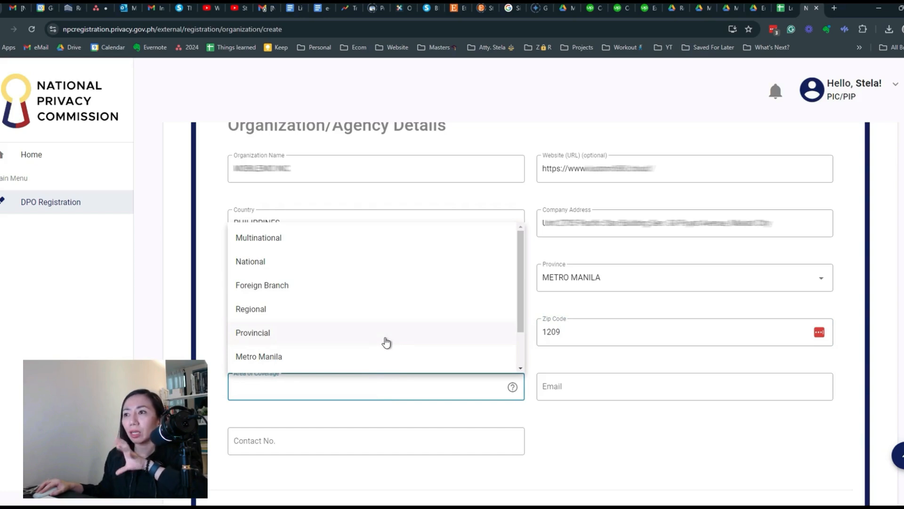
# - Pick Multinational from the Area of Coverage options
pyautogui.moveTo(512, 386)
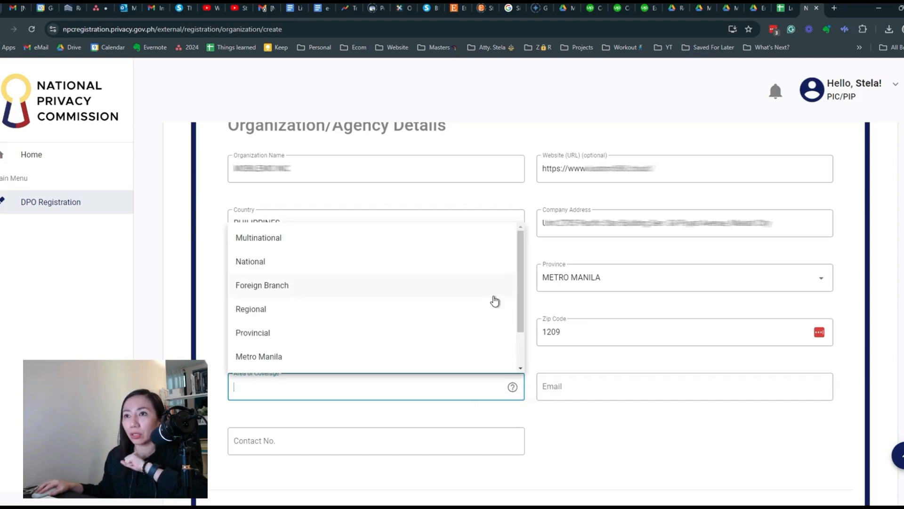
pyautogui.scroll(-1, 494, 301)
pyautogui.scroll(1, 495, 302)
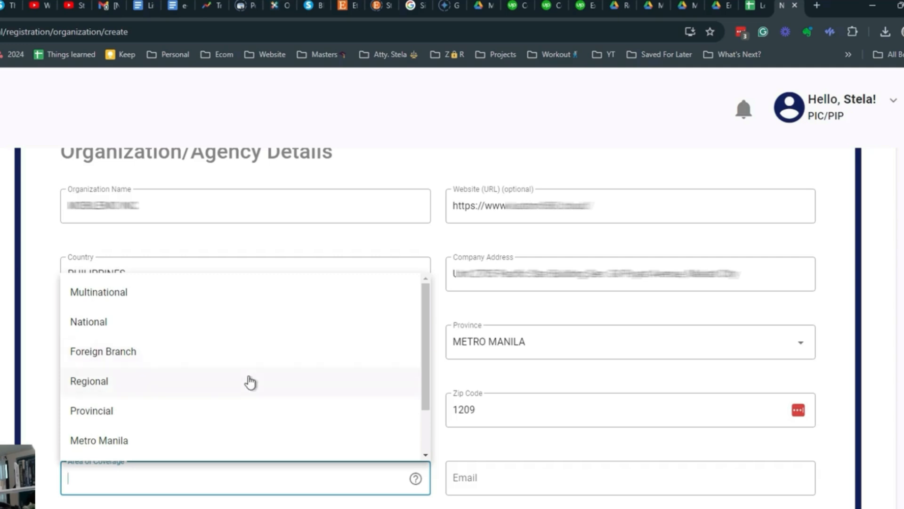
pyautogui.scroll(-1, 248, 379)
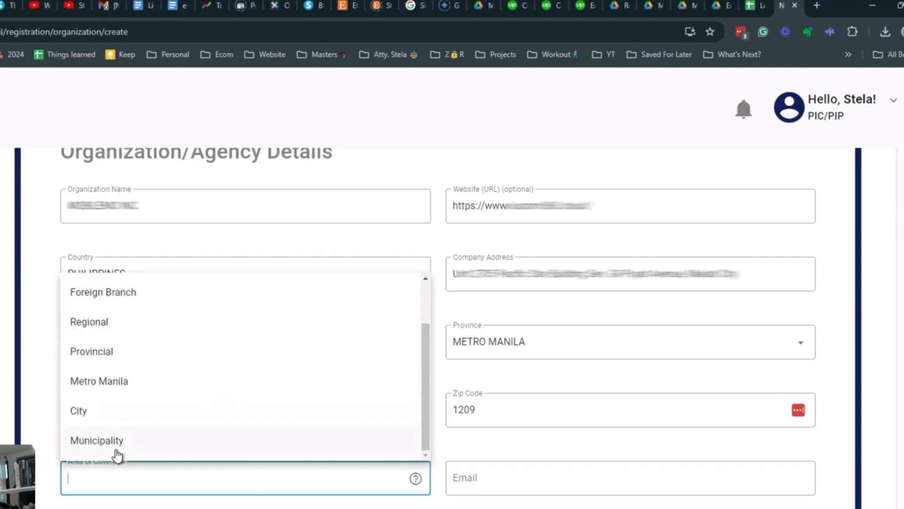
pyautogui.scroll(1, 136, 426)
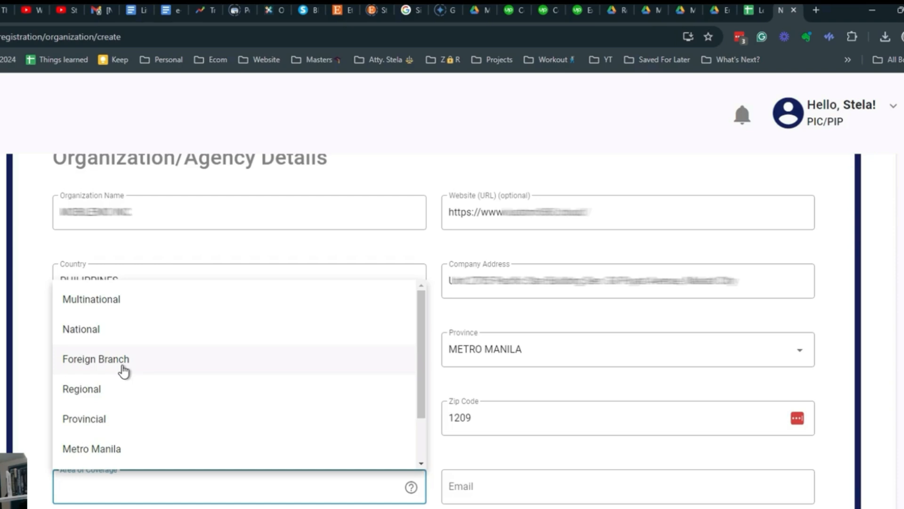
pyautogui.click(121, 311)
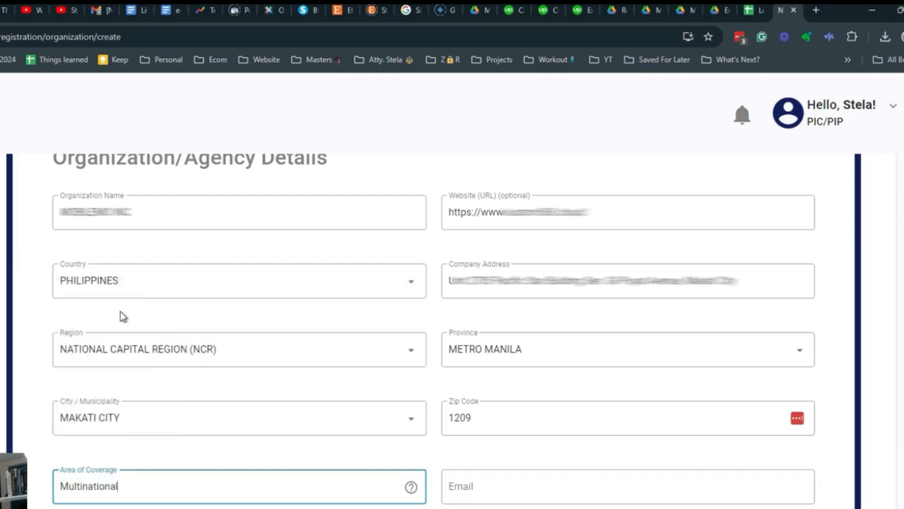
# - Paste the organization's e-mail address into the Email field
pyautogui.click(551, 483)
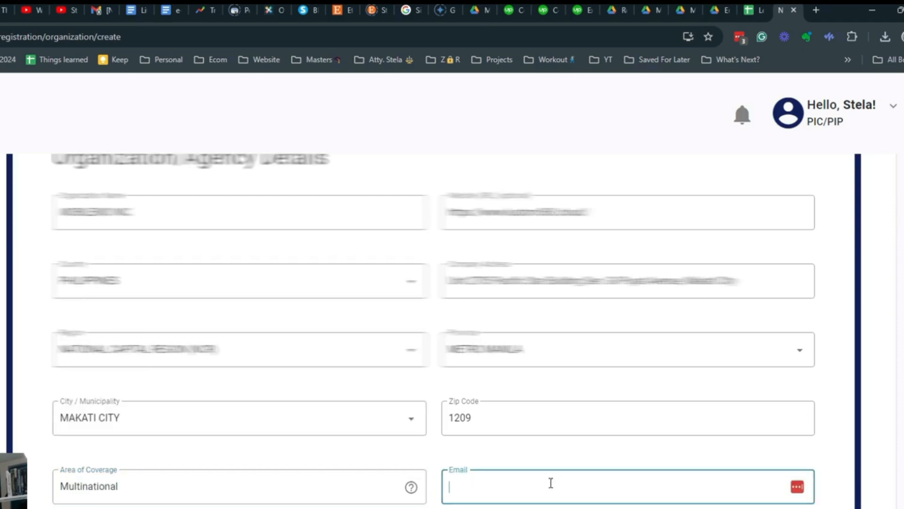
pyautogui.scroll(1, 551, 482)
pyautogui.scroll(-1, 550, 482)
pyautogui.click(732, 442)
pyautogui.click(611, 488)
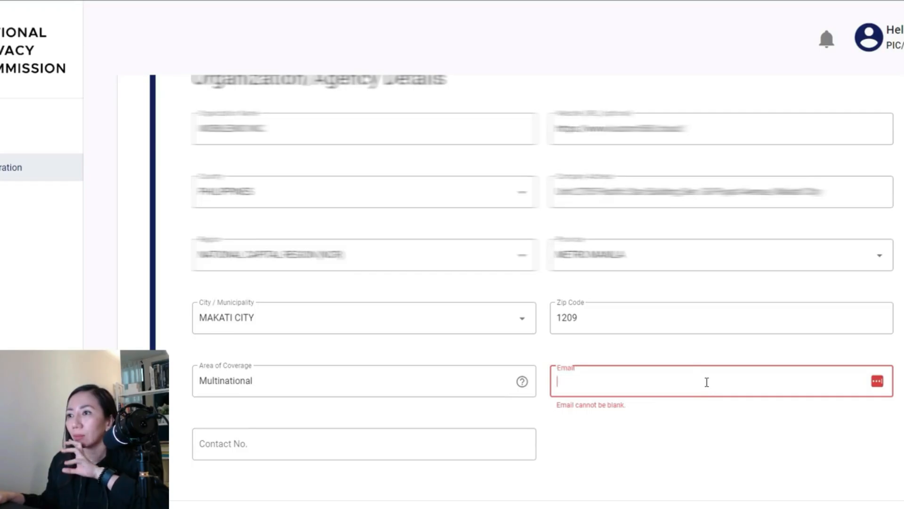
pyautogui.scroll(-1, 706, 382)
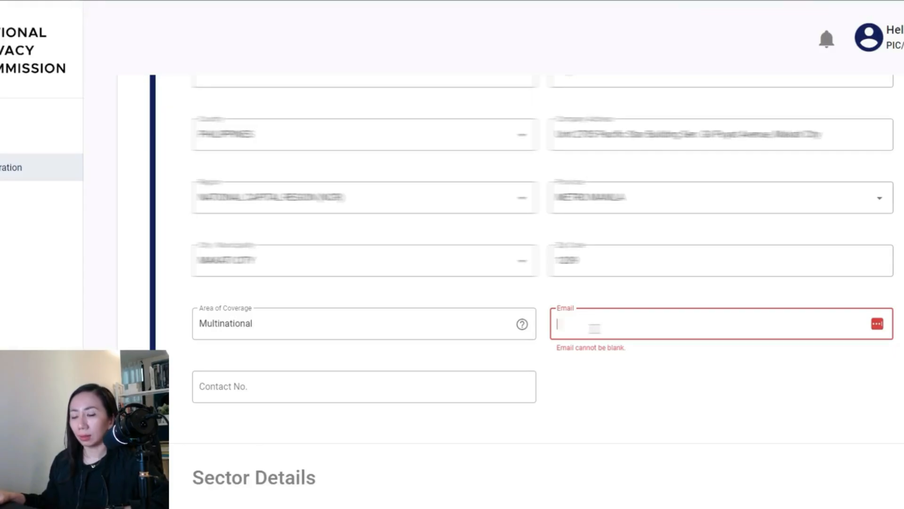
pyautogui.hotkey('ctrl', 'v')
# - Enter the organization's contact number, replacing the wrong trailing digits with the correct ones
pyautogui.click(428, 384)
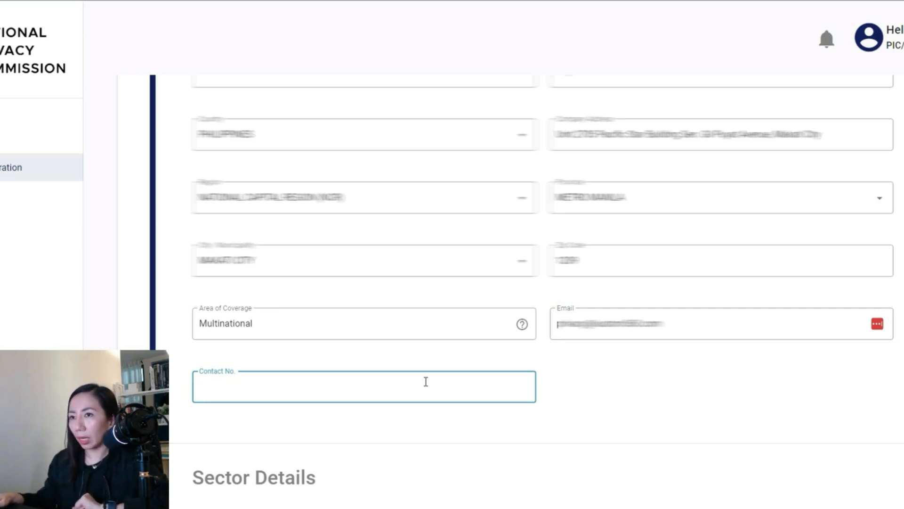
pyautogui.write('0')
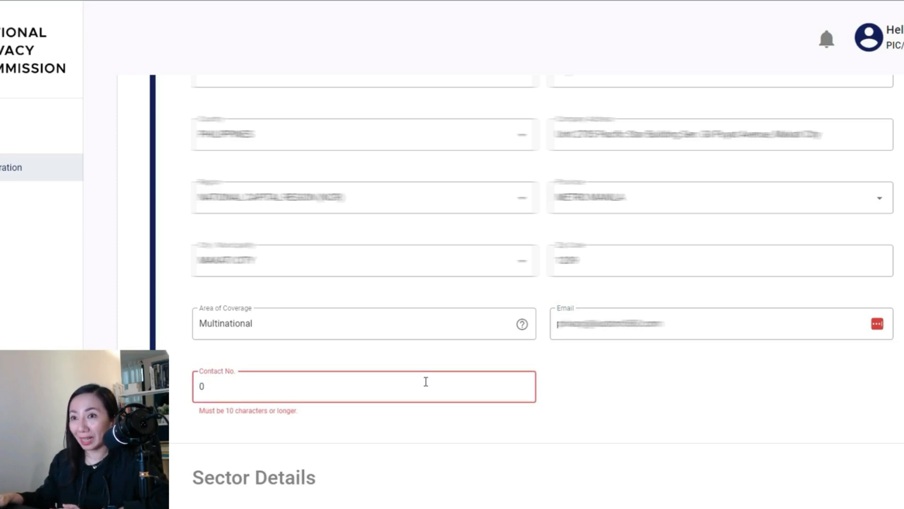
pyautogui.write('919')
pyautogui.press('BackSpace')
pyautogui.press('BackSpace')
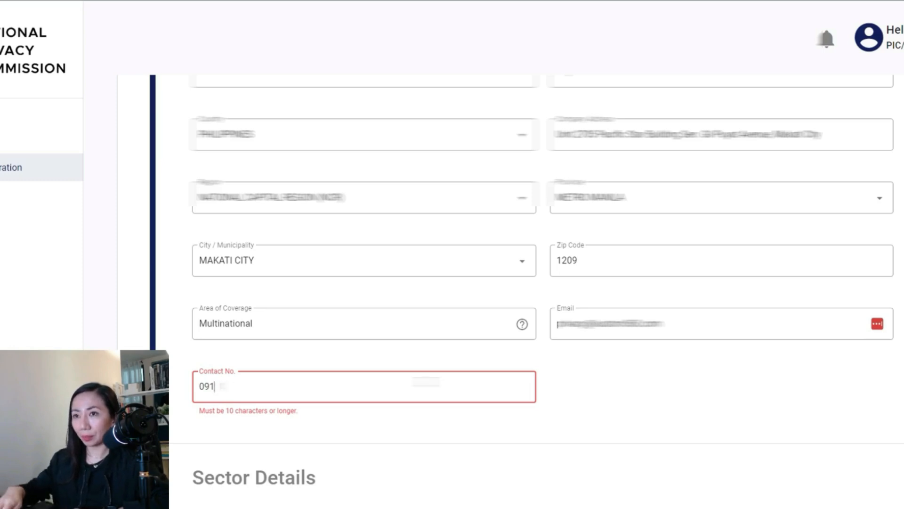
pyautogui.write('770000')
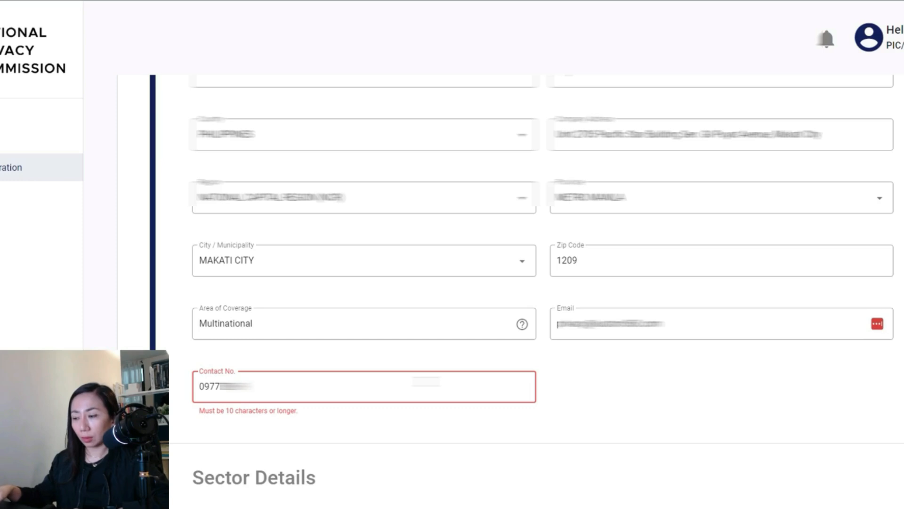
pyautogui.write('00')
pyautogui.scroll(-5, 447, 359)
pyautogui.scroll(-2, 447, 357)
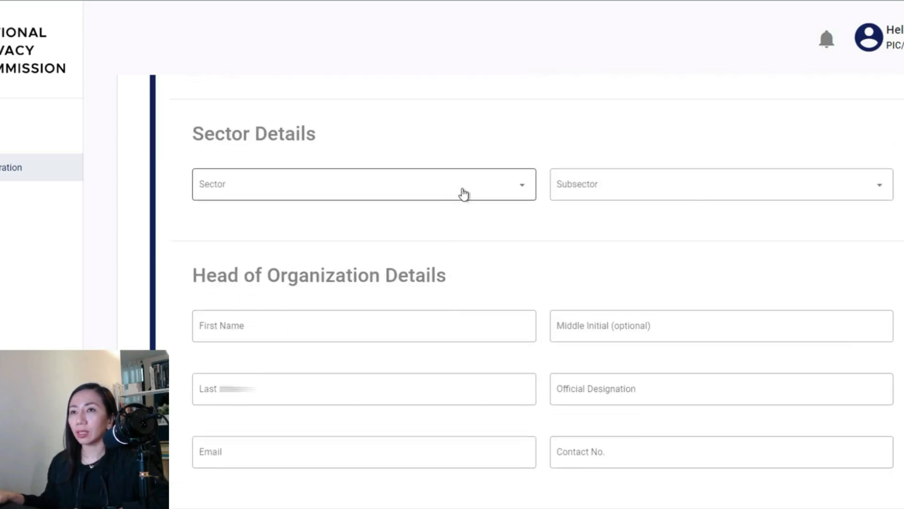
# - Choose OFFICE ADMINISTRATIVE, OFFICE SUPPORT AND OTHER BUSINESS SUPPORT from the Sector list
pyautogui.click(464, 194)
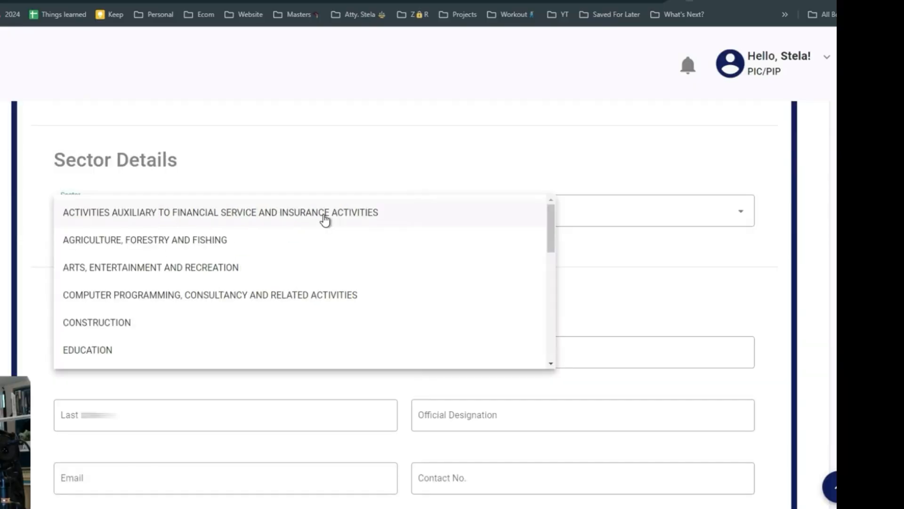
pyautogui.click(476, 133)
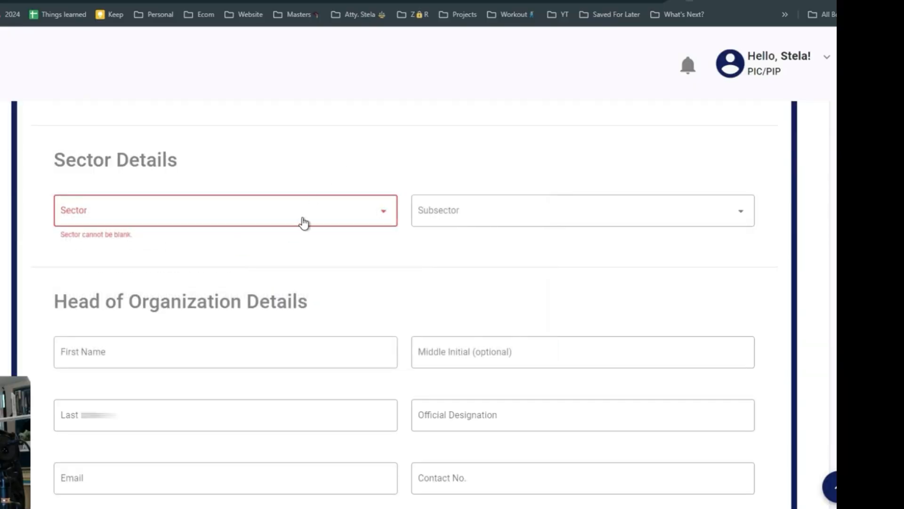
pyautogui.click(310, 218)
pyautogui.scroll(-2, 235, 273)
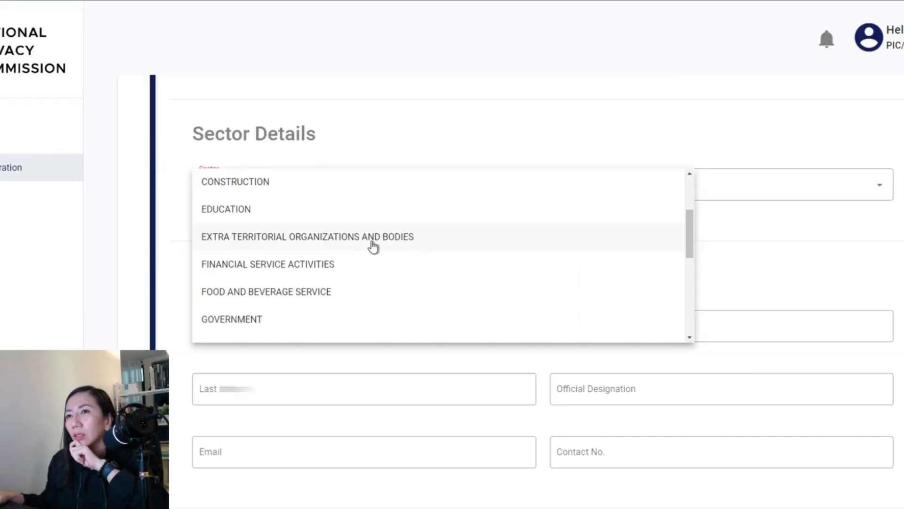
pyautogui.scroll(-1, 372, 245)
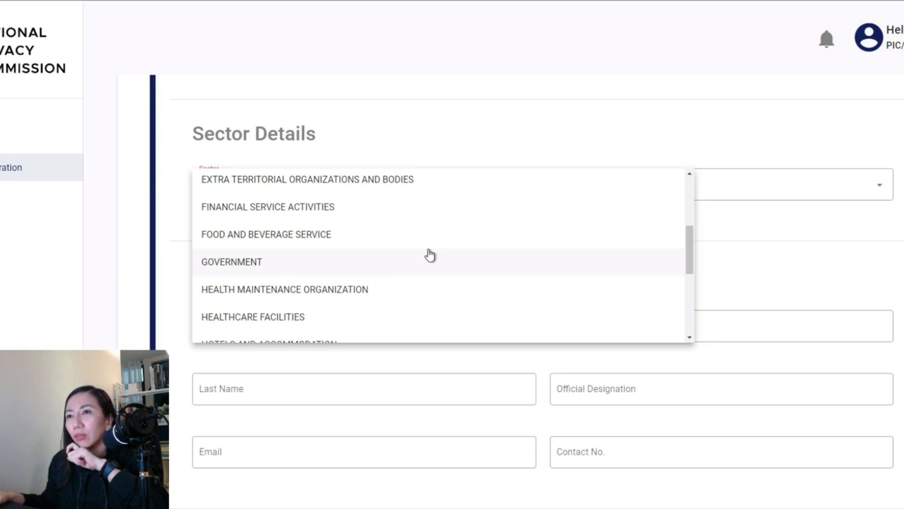
pyautogui.scroll(-1, 430, 254)
pyautogui.scroll(-1, 430, 255)
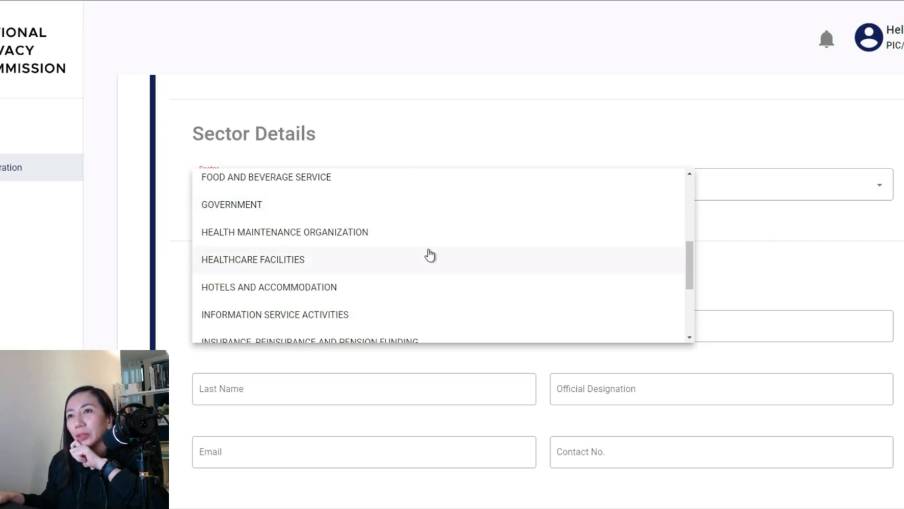
pyautogui.scroll(-1, 430, 255)
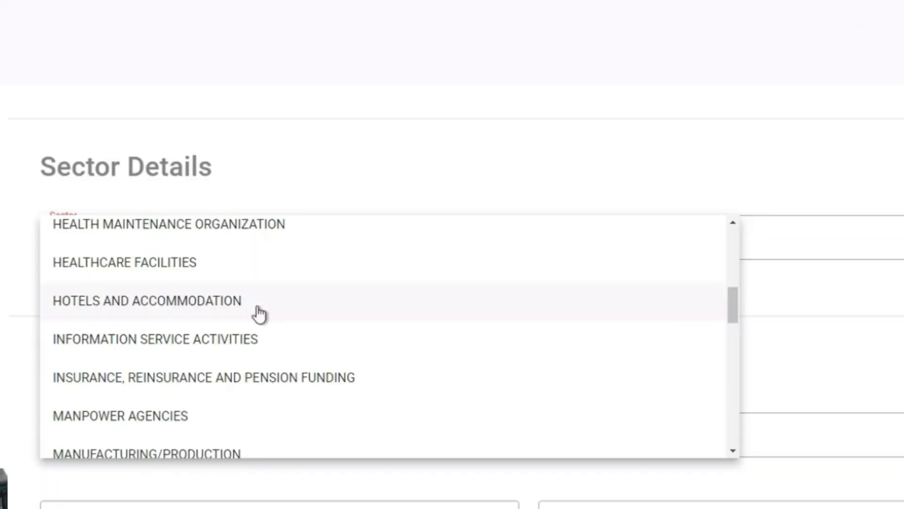
pyautogui.scroll(-2, 260, 314)
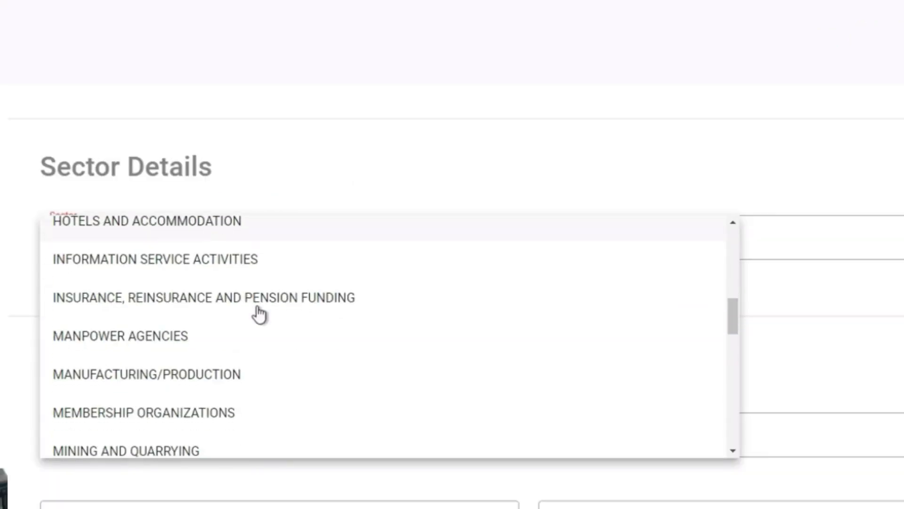
pyautogui.scroll(-2, 268, 339)
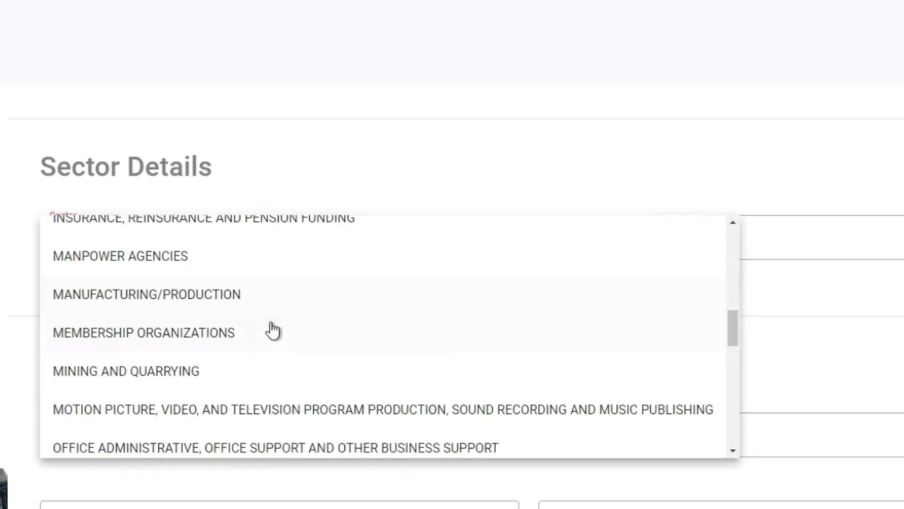
pyautogui.scroll(-2, 273, 342)
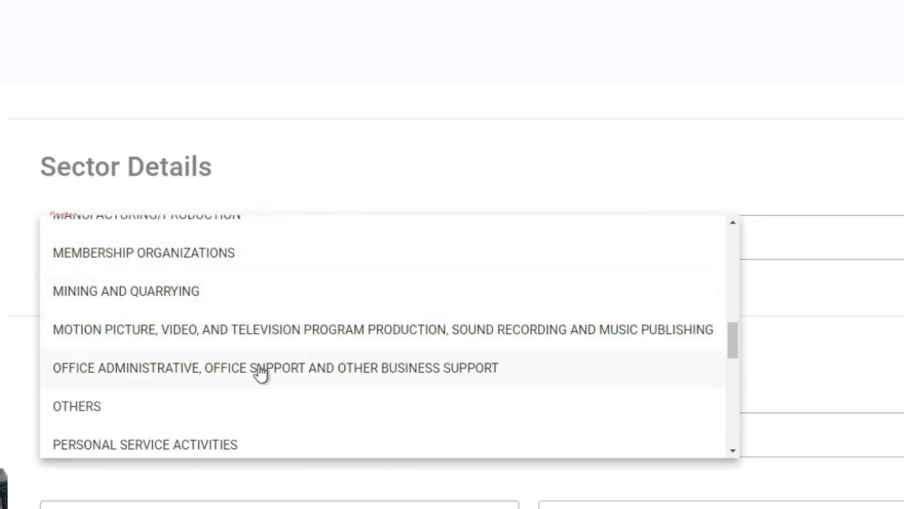
pyautogui.scroll(-15, 313, 295)
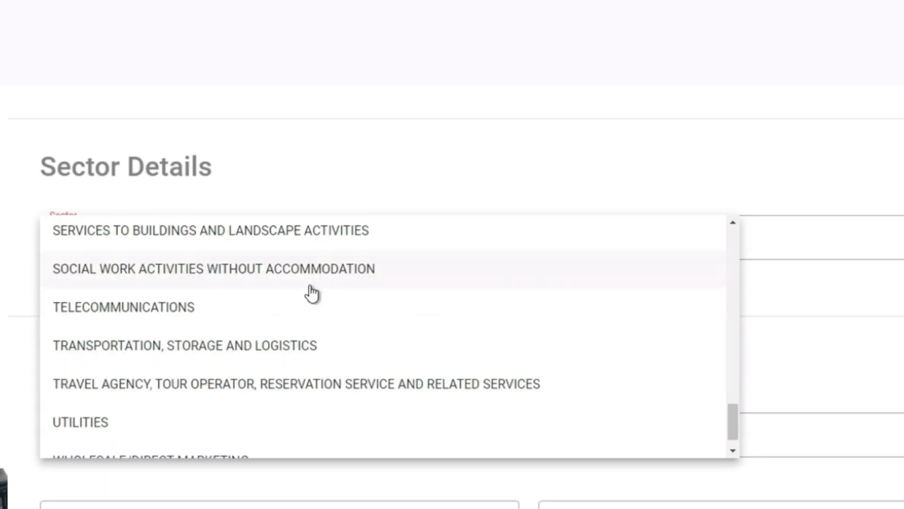
pyautogui.scroll(7, 311, 293)
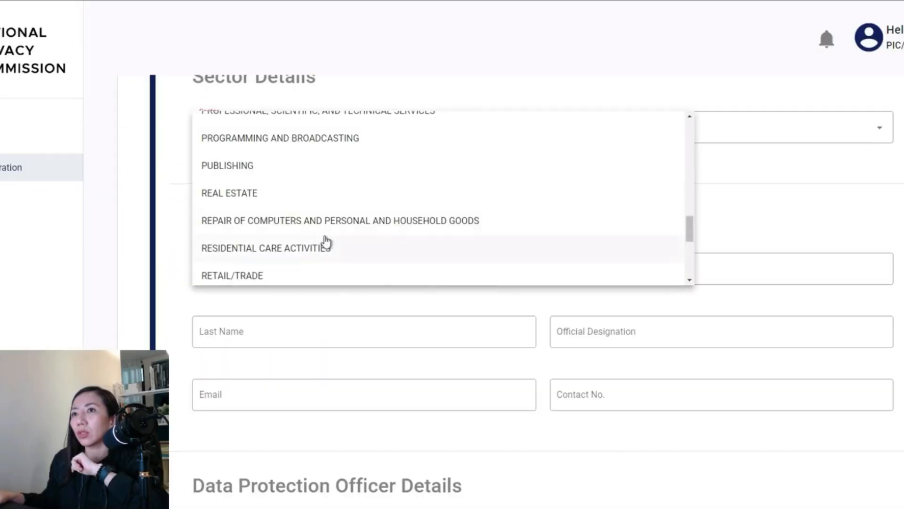
pyautogui.scroll(2, 225, 315)
pyautogui.scroll(2, 332, 216)
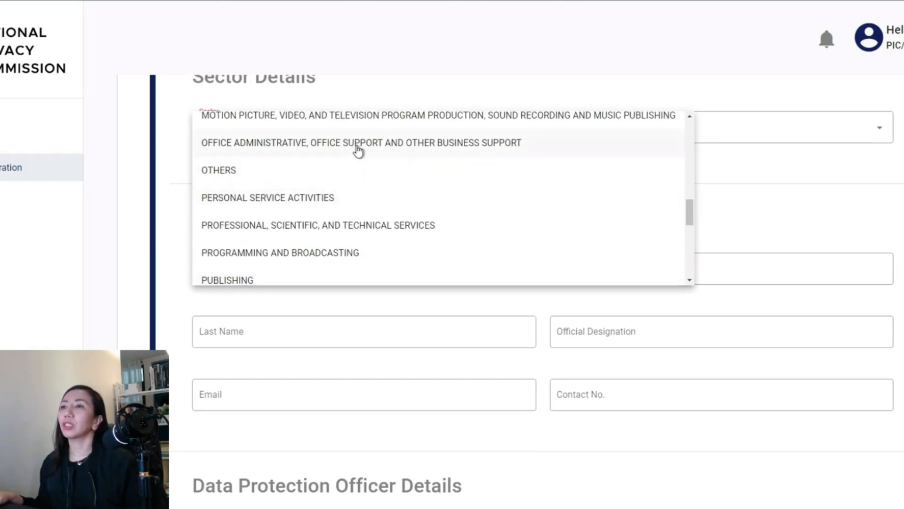
pyautogui.click(358, 149)
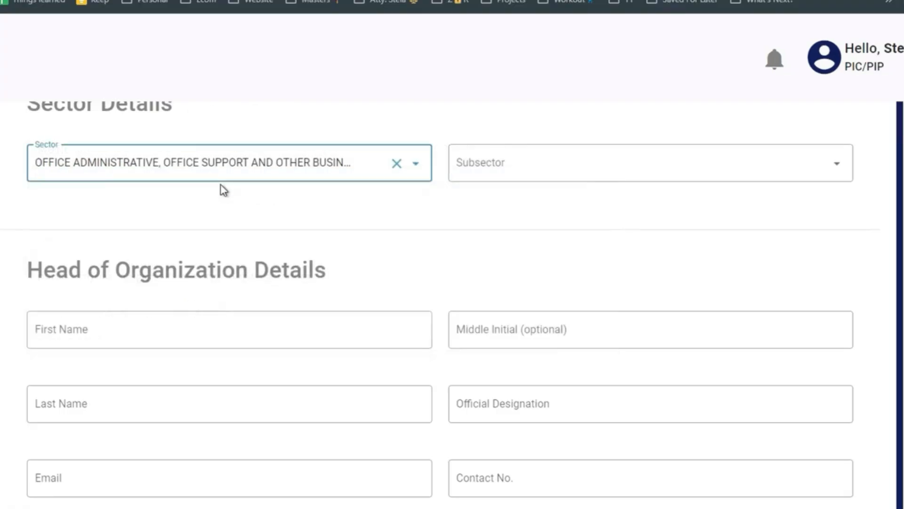
pyautogui.click(577, 168)
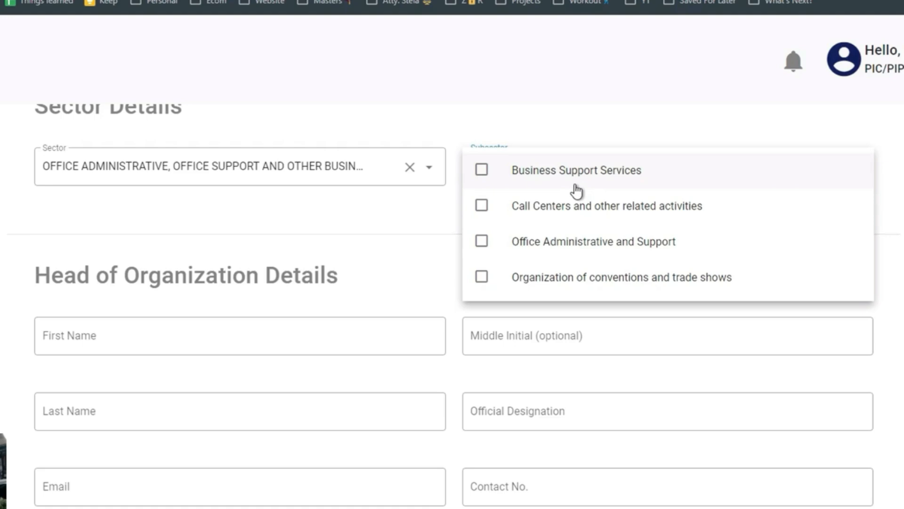
# - Tick Business Support Services and Office Administrative and Support in the Subsector list, then close it
pyautogui.scroll(-2, 576, 221)
pyautogui.scroll(3, 683, 198)
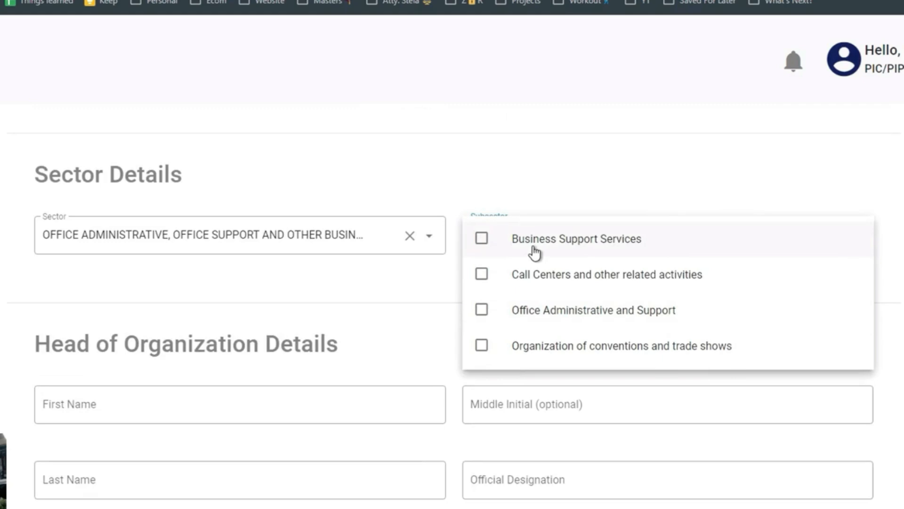
pyautogui.click(535, 253)
pyautogui.click(486, 316)
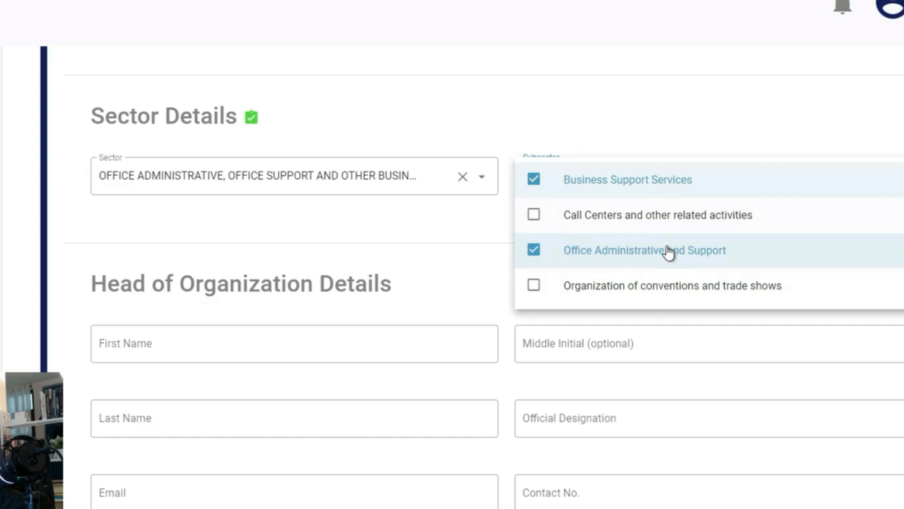
pyautogui.click(456, 235)
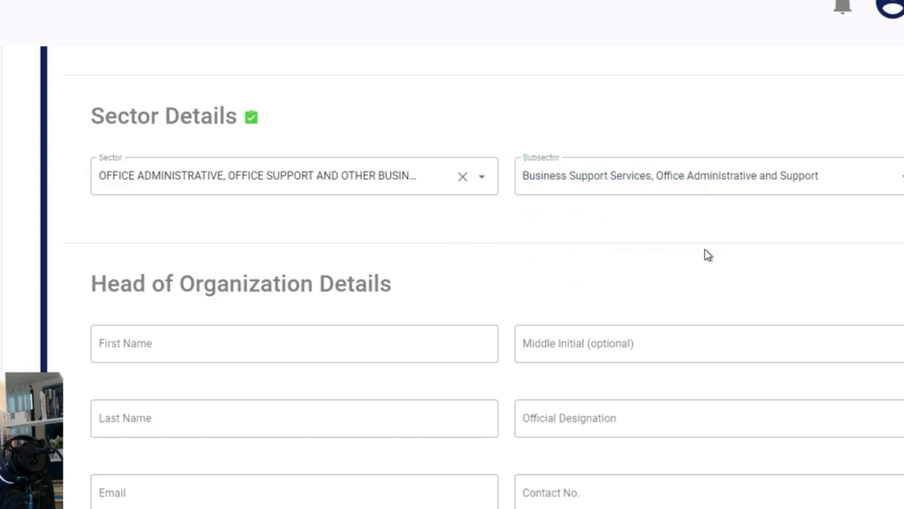
pyautogui.scroll(-3, 707, 254)
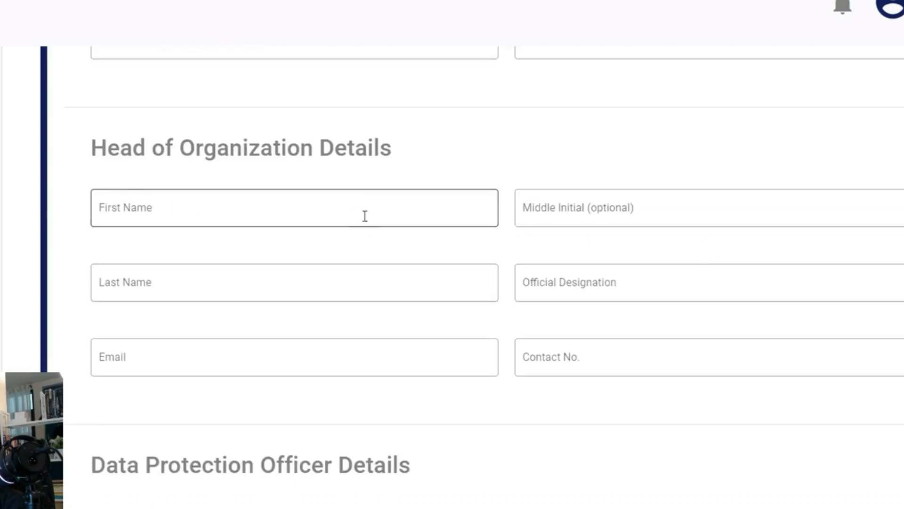
# - Enter the head of organization's first and last names and President as official designation
pyautogui.click(366, 207)
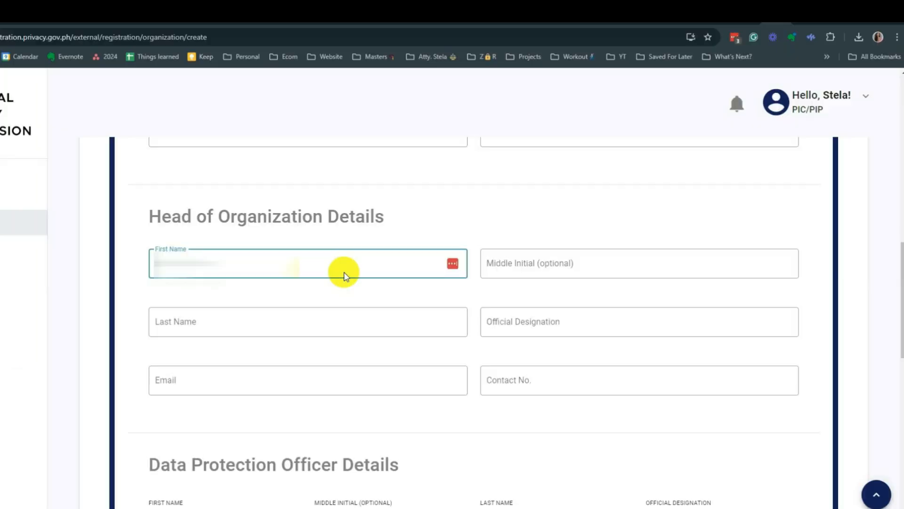
pyautogui.press('Tab')
pyautogui.press('Tab')
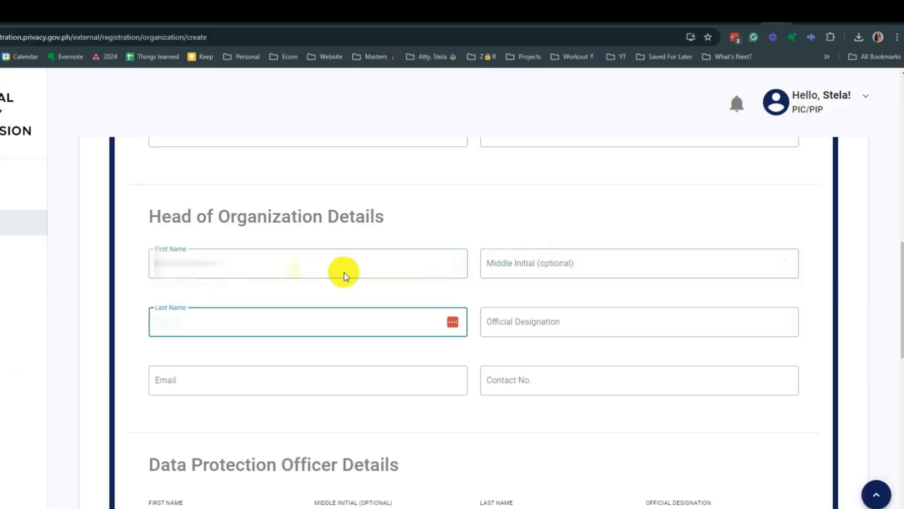
pyautogui.write('...')
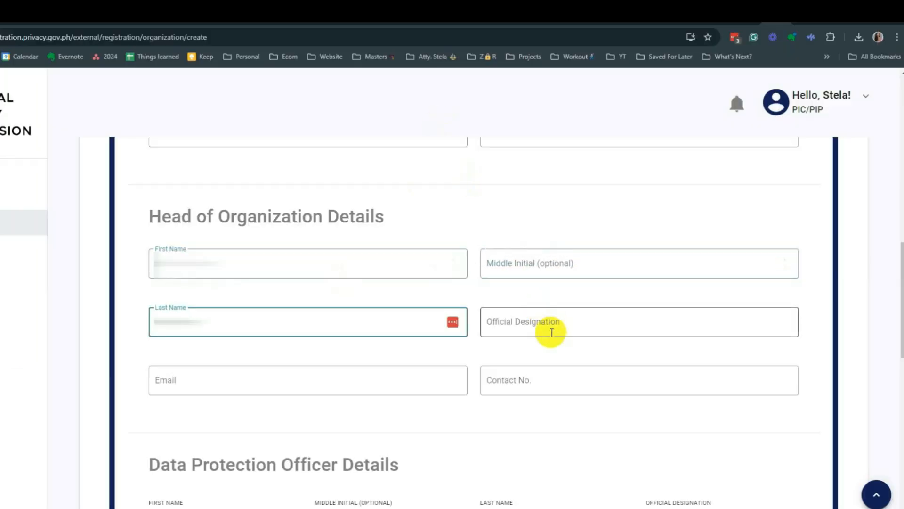
pyautogui.click(552, 321)
pyautogui.write('Presi')
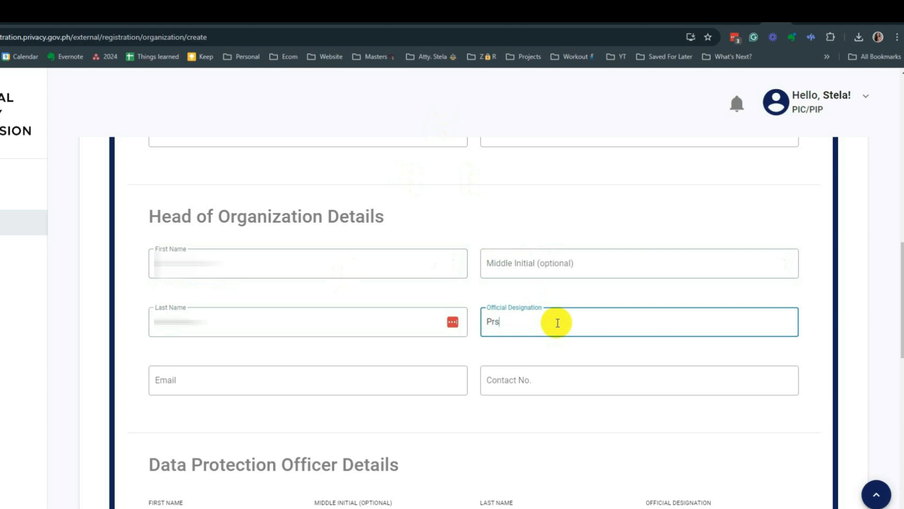
pyautogui.write('dent')
# - Paste the head's e-mail address and correct it so it is valid
pyautogui.press('Tab')
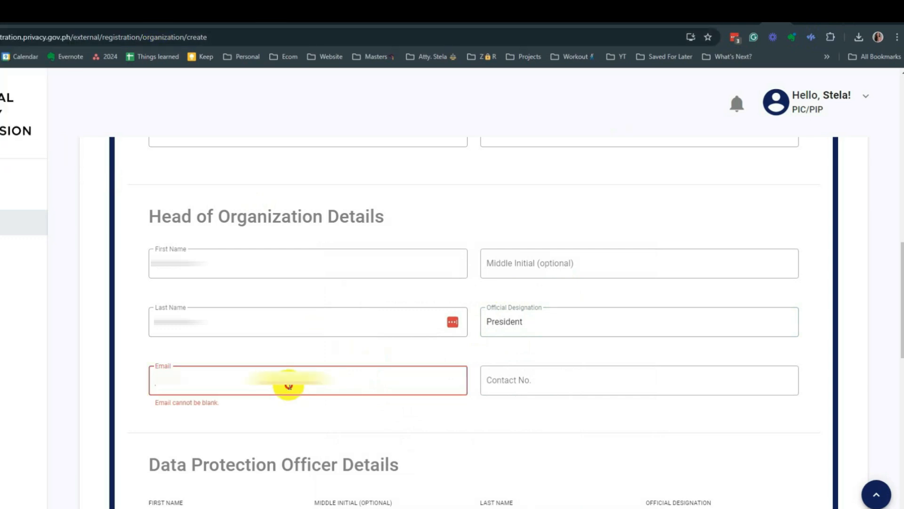
pyautogui.hotkey('ctrl', 'v')
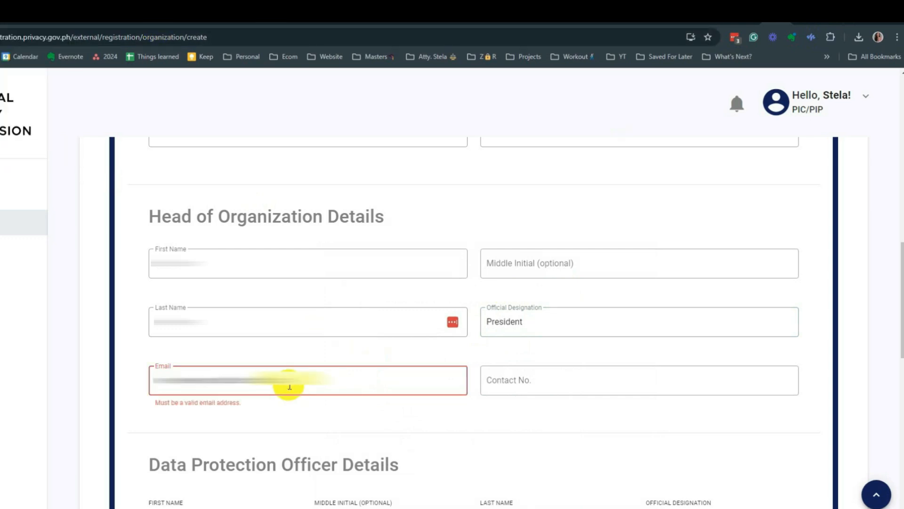
pyautogui.press('BackSpace')
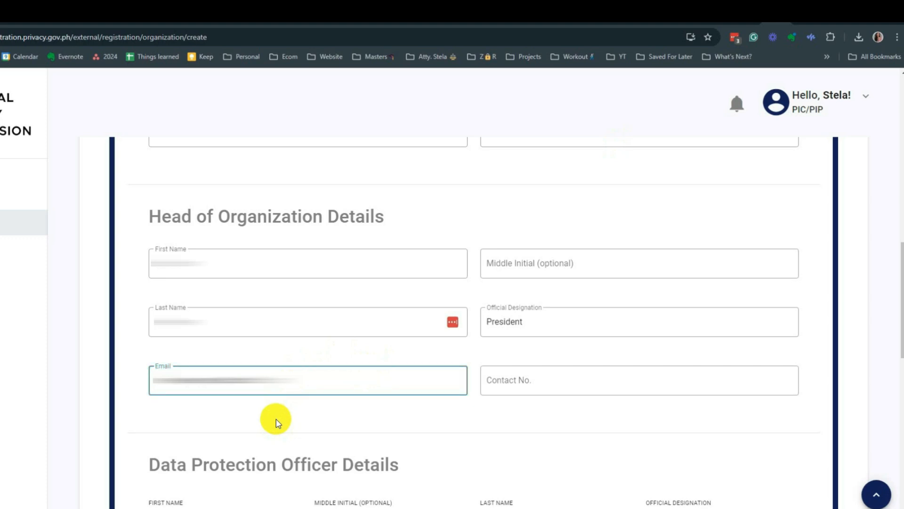
pyautogui.click(277, 421)
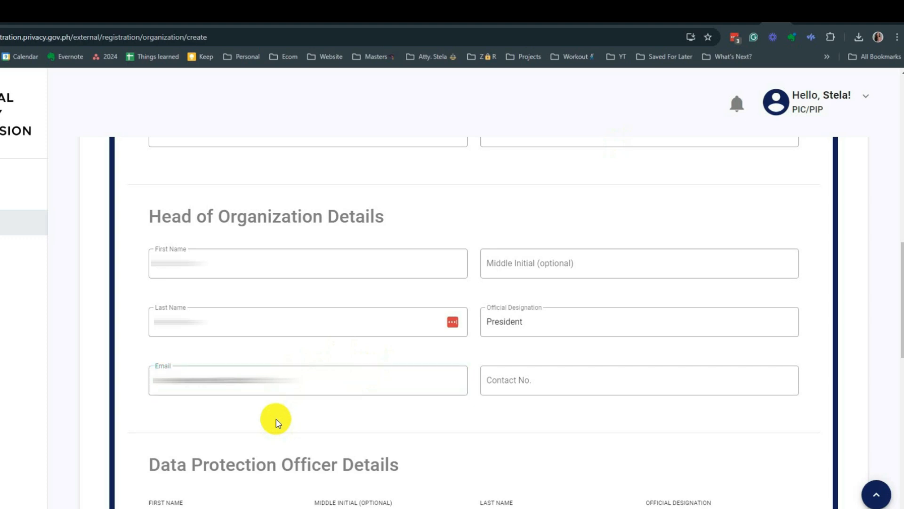
pyautogui.click(571, 387)
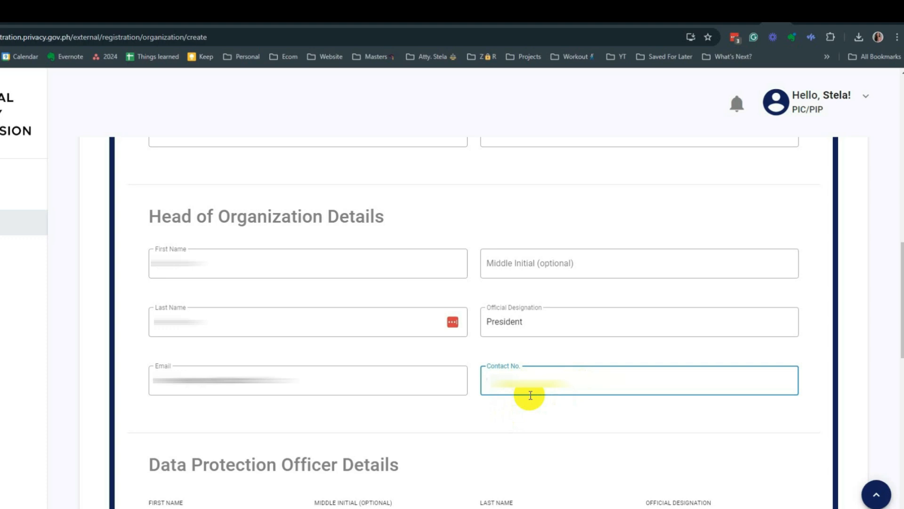
pyautogui.scroll(-7, 555, 376)
pyautogui.scroll(-1, 582, 355)
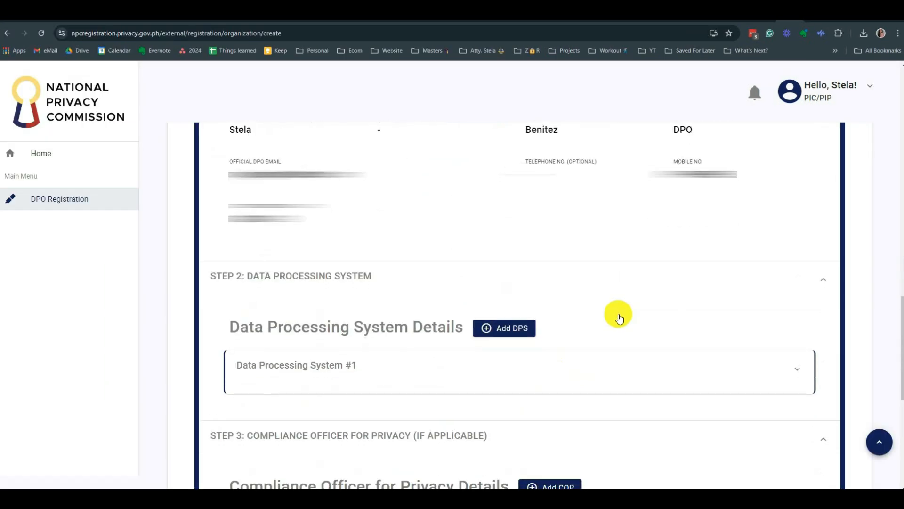
pyautogui.scroll(-2, 618, 316)
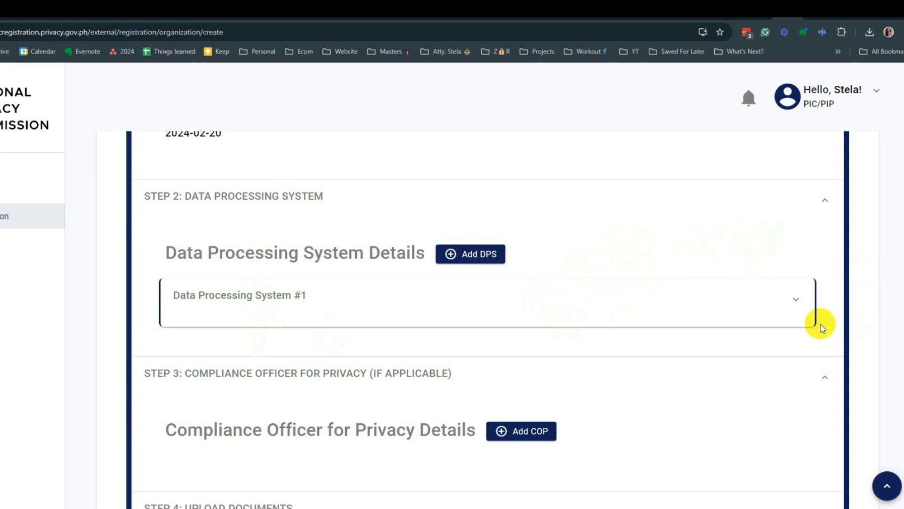
pyautogui.scroll(15, 739, 246)
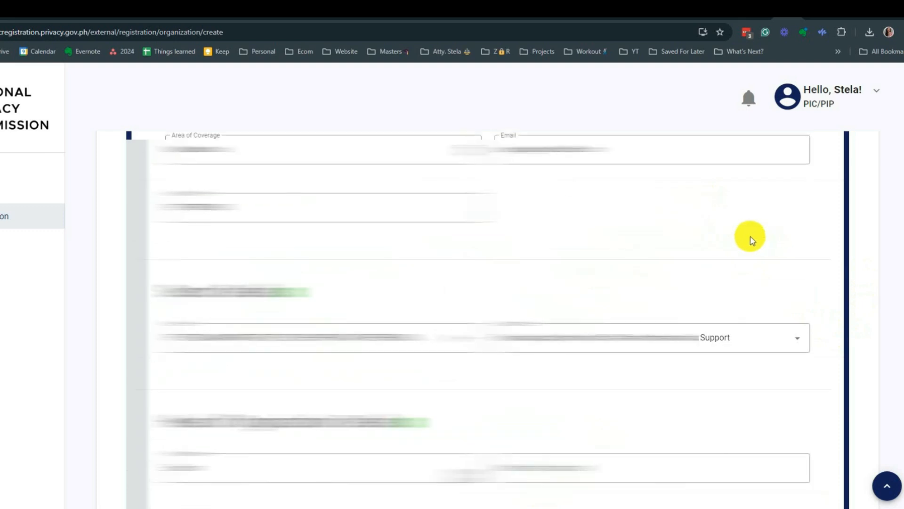
# - Save the registration as a draft again and reopen it with Edit Draft
pyautogui.click(710, 230)
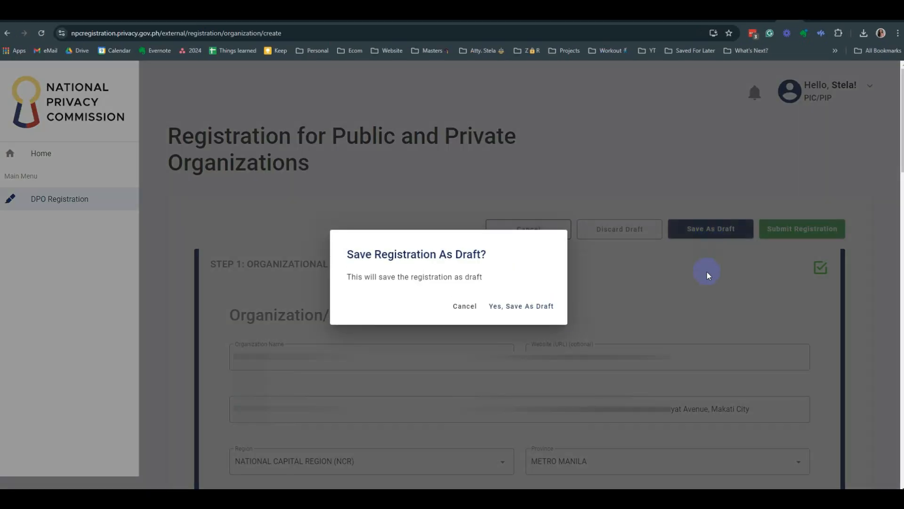
pyautogui.click(535, 307)
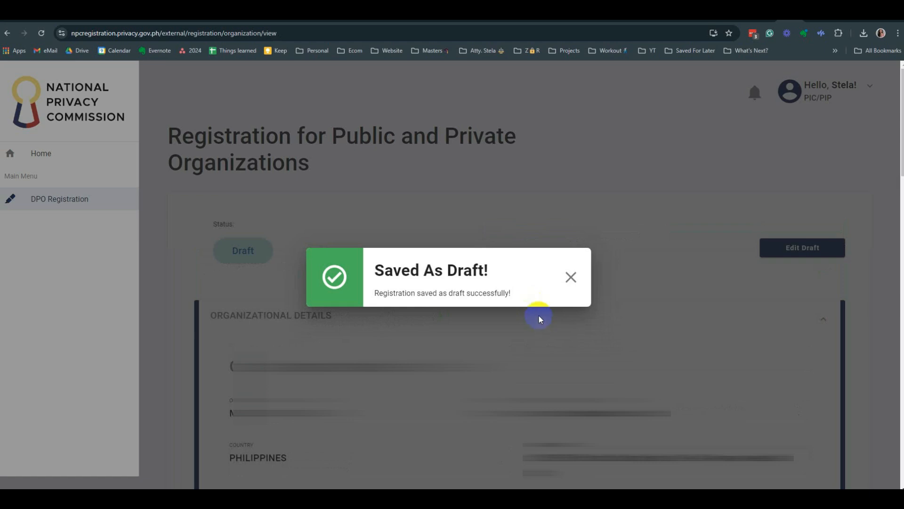
pyautogui.click(571, 279)
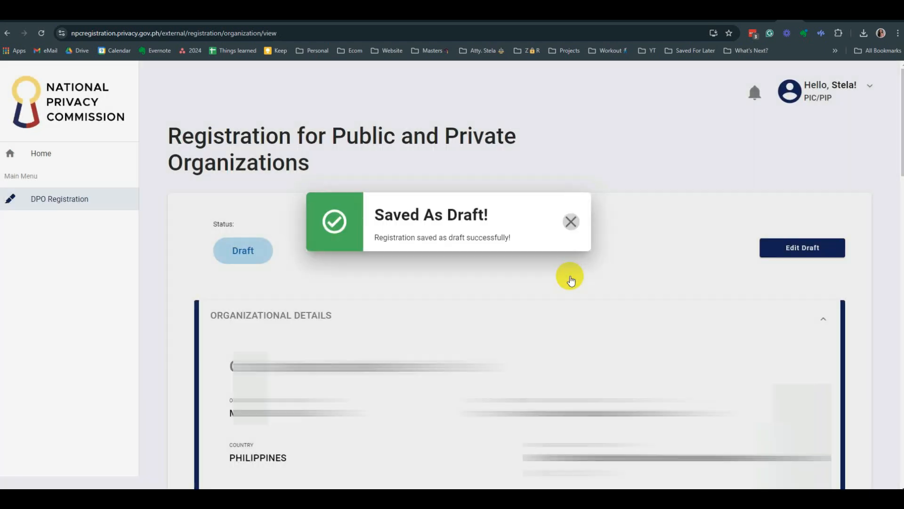
pyautogui.click(806, 248)
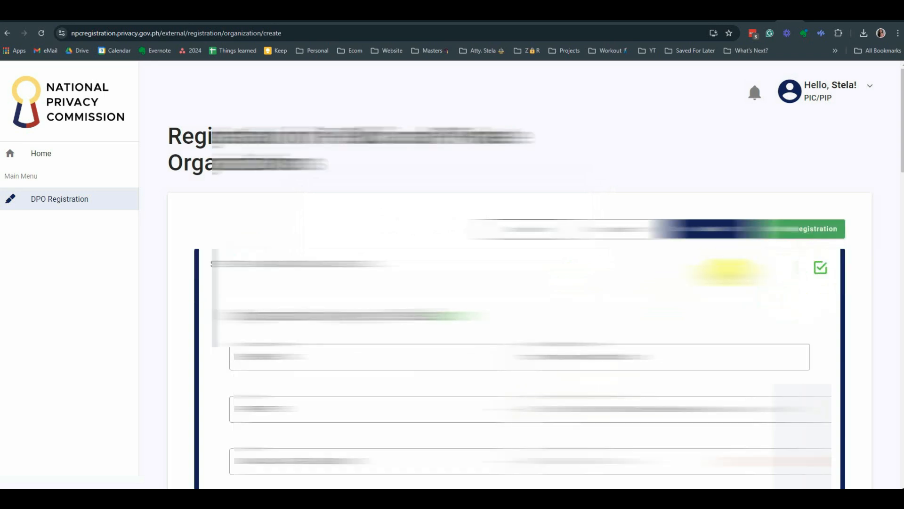
# - Add a Data Processing System #2 entry under Step 2
pyautogui.scroll(-10, 716, 299)
pyautogui.scroll(-4, 716, 303)
pyautogui.scroll(2, 685, 298)
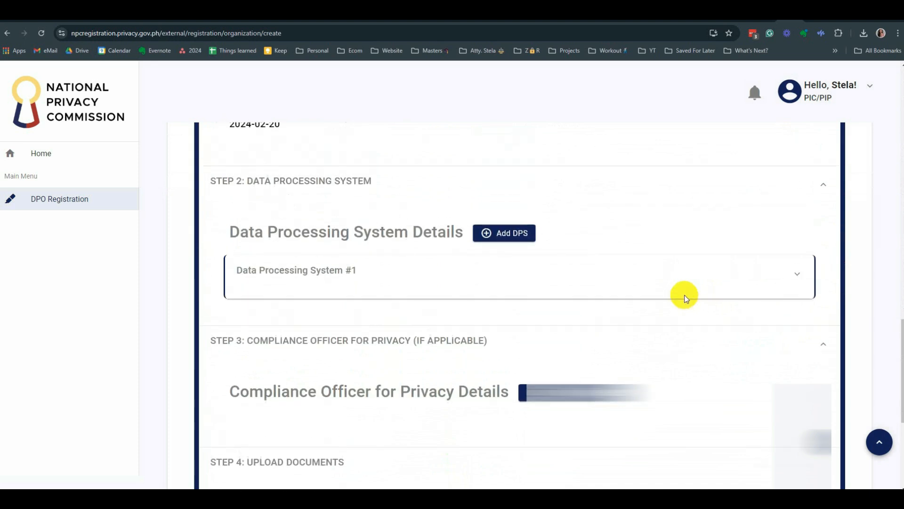
pyautogui.click(509, 235)
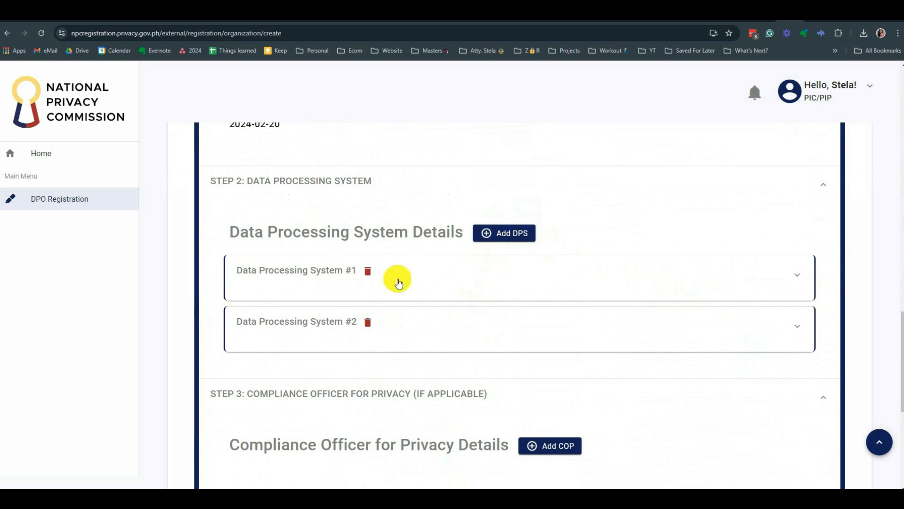
# - Expand the Data Processing System #1 header to reveal its blank type, name and processing fields
pyautogui.click(293, 277)
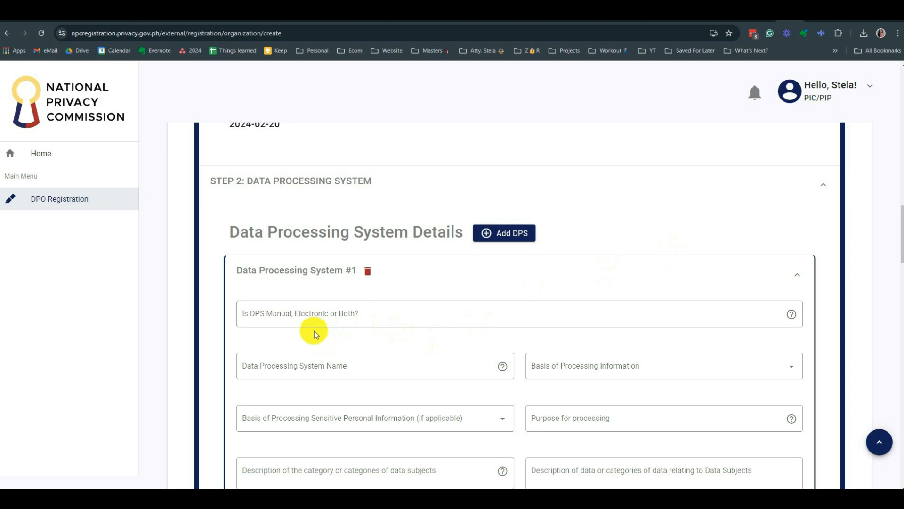
pyautogui.moveTo(791, 314)
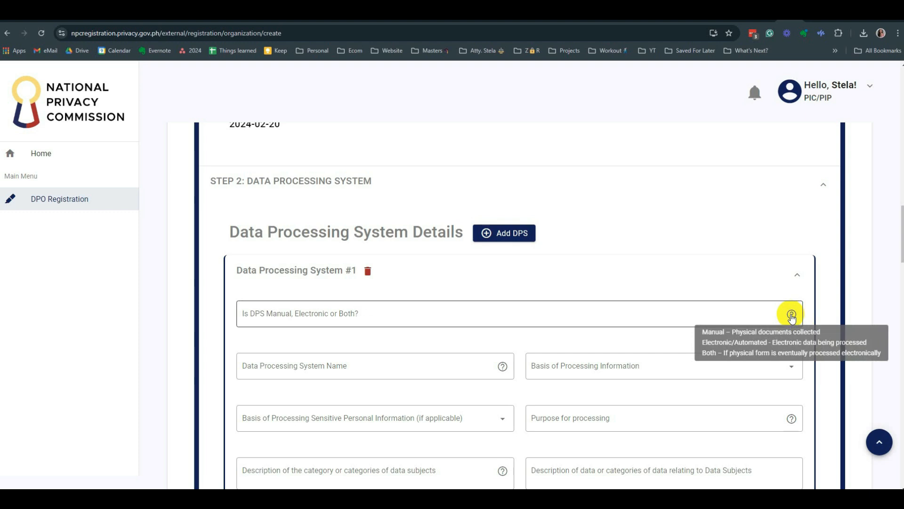
# - Set DPS #1 to Electronic and enter 'Registration System' as its name
pyautogui.click(378, 315)
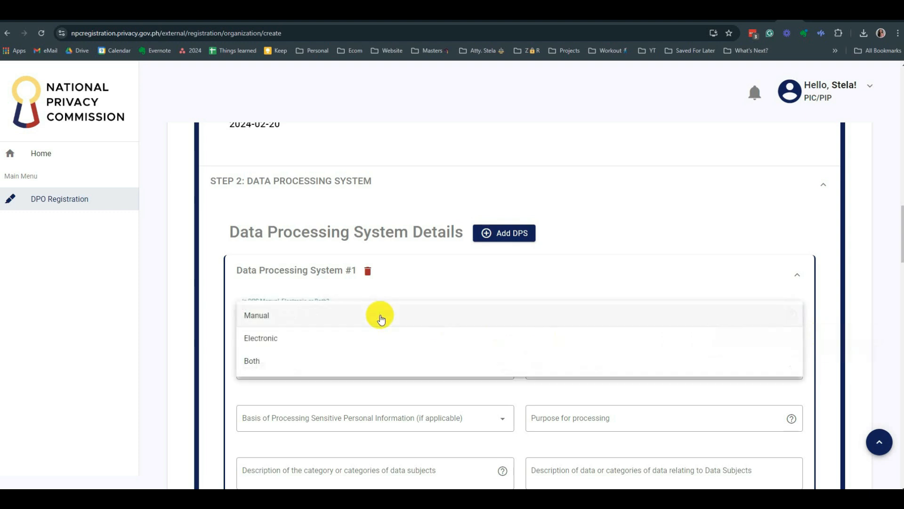
pyautogui.click(261, 343)
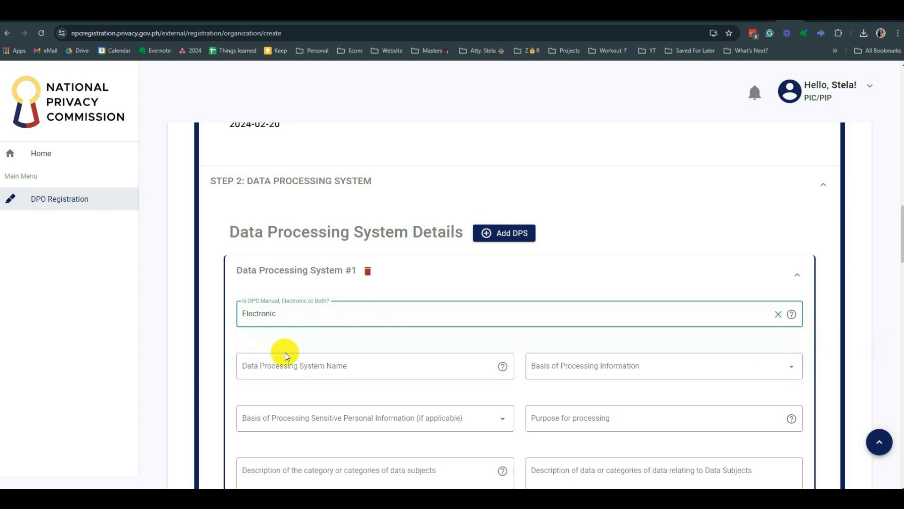
pyautogui.moveTo(502, 365)
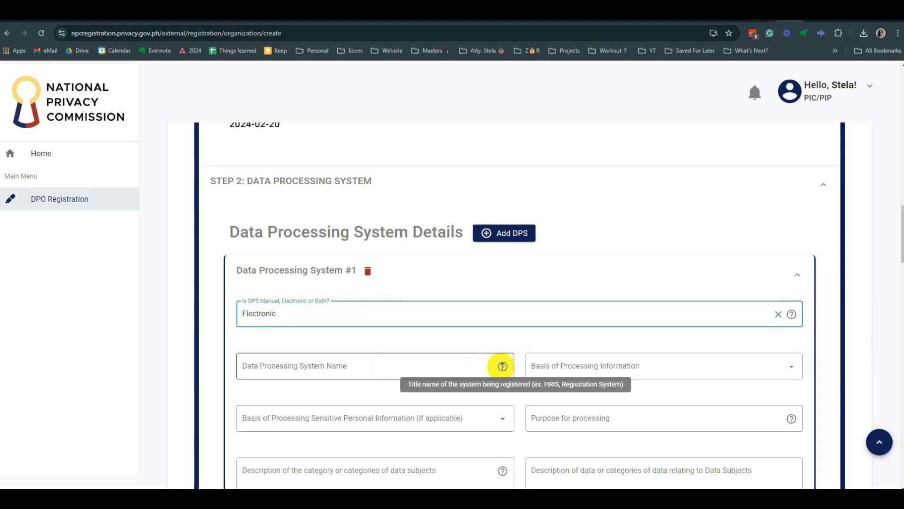
pyautogui.click(447, 370)
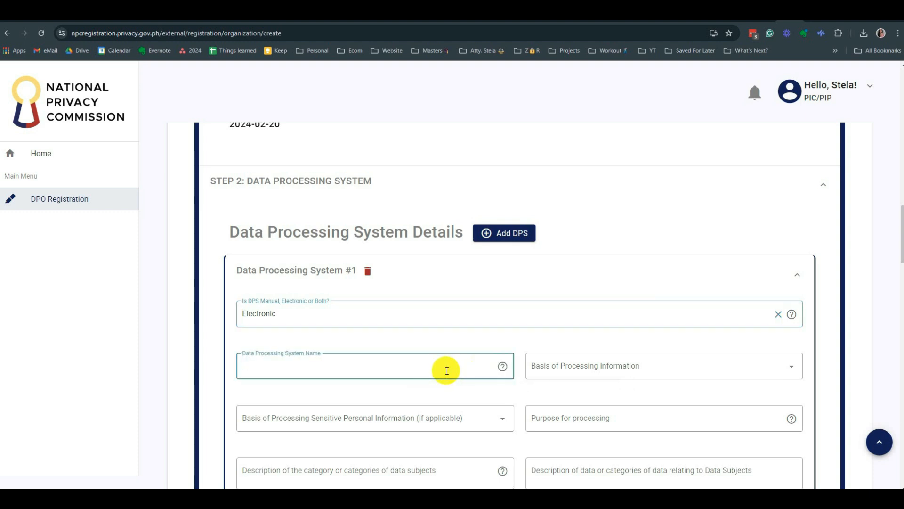
pyautogui.write('Registration System')
# - Tick 'The data subject has given his or her consent' as System #1's basis of processing
pyautogui.click(564, 370)
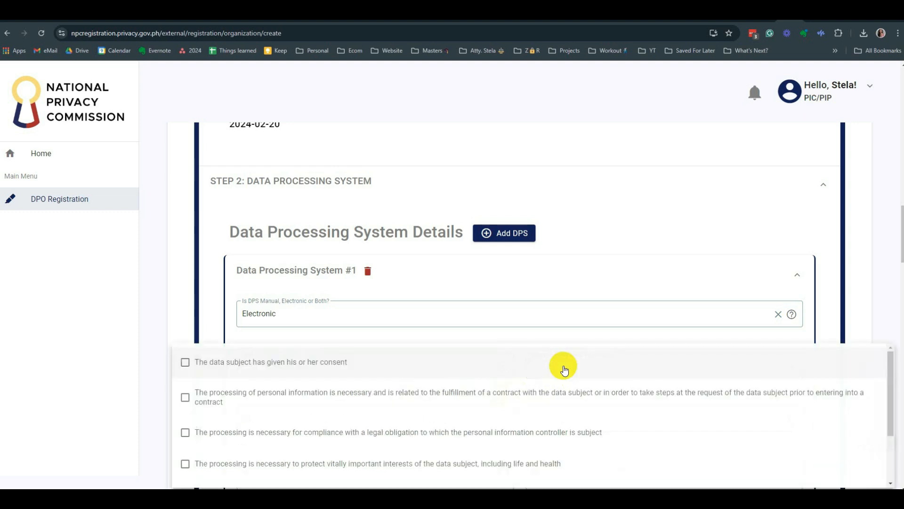
pyautogui.scroll(-1, 565, 370)
pyautogui.scroll(1, 565, 363)
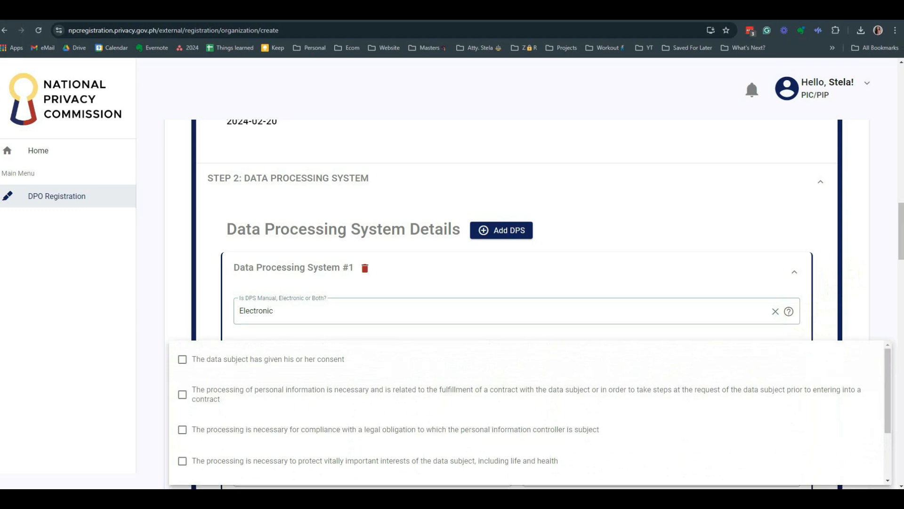
pyautogui.moveTo(903, 216); pyautogui.dragTo(902, 228)
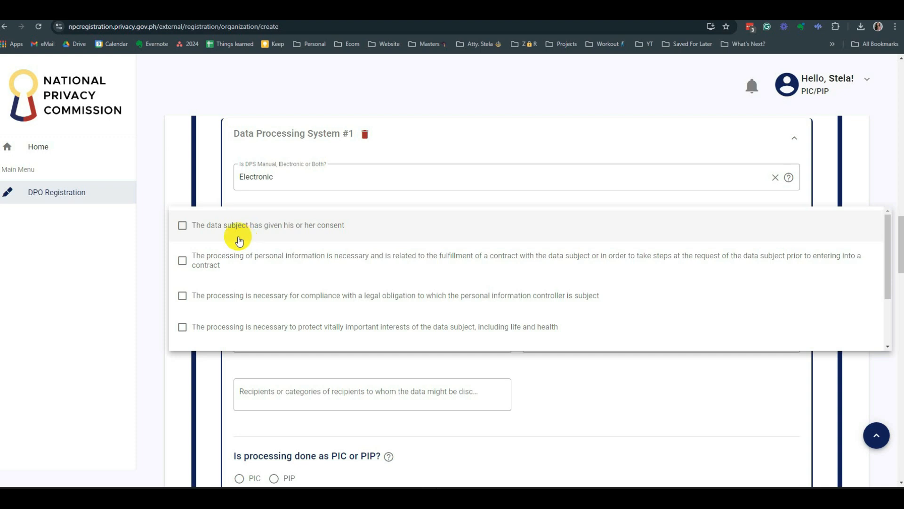
pyautogui.click(183, 231)
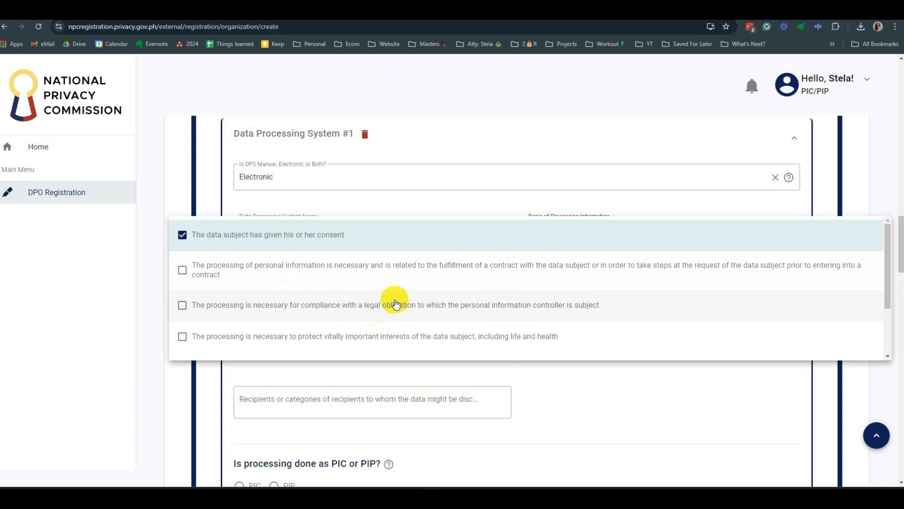
pyautogui.scroll(-2, 395, 306)
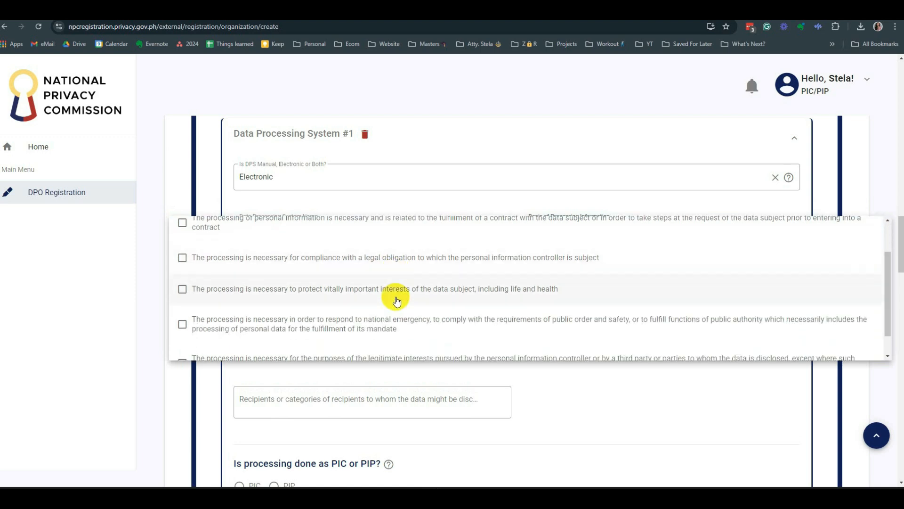
pyautogui.scroll(-1, 394, 298)
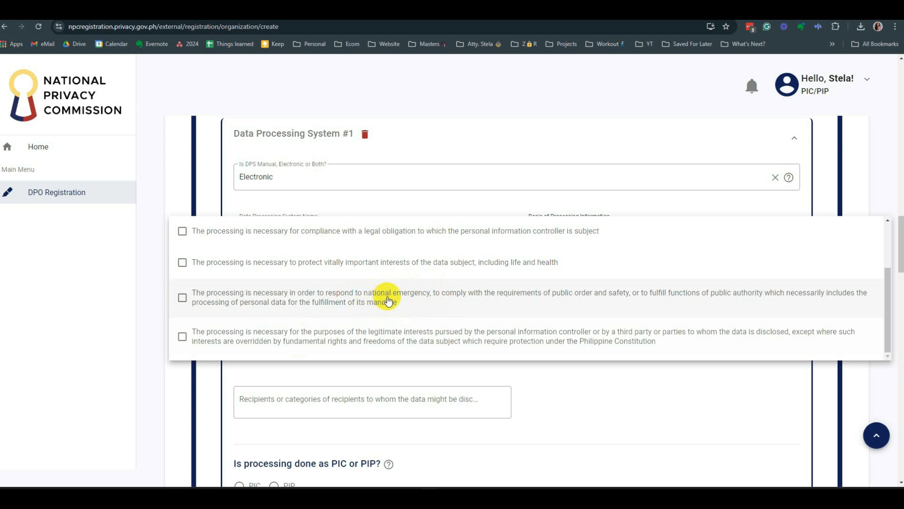
pyautogui.scroll(2, 385, 304)
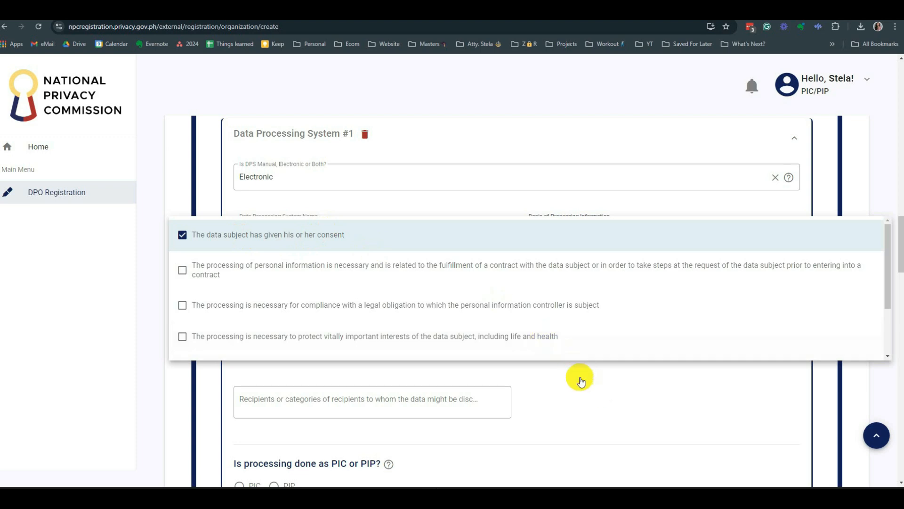
pyautogui.click(340, 239)
pyautogui.click(340, 240)
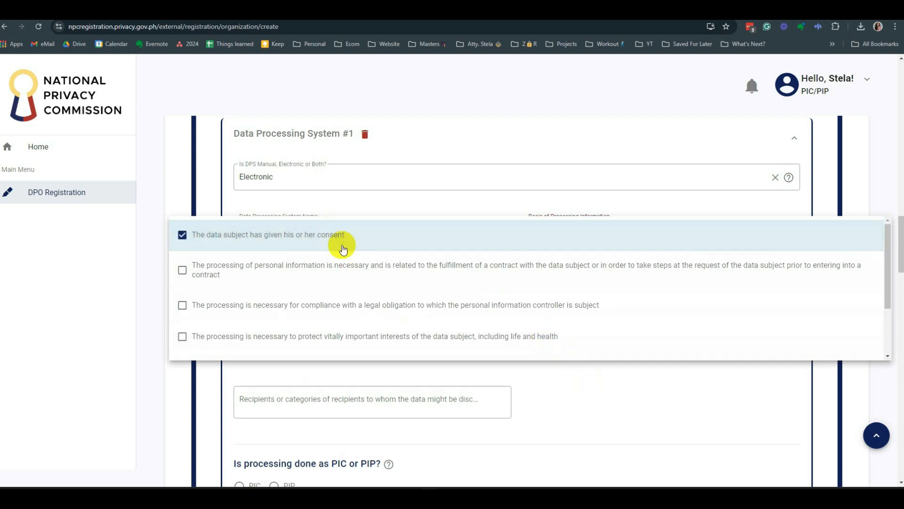
pyautogui.click(649, 406)
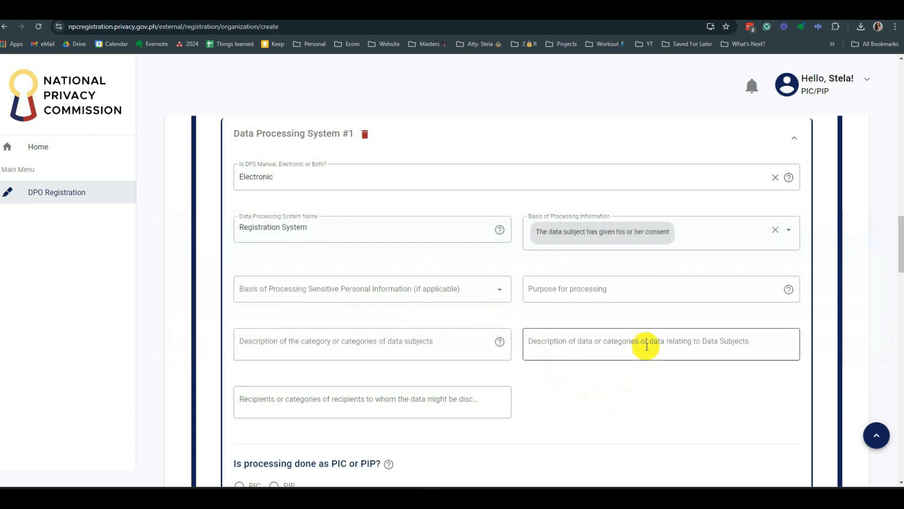
pyautogui.click(706, 235)
pyautogui.scroll(-1, 283, 301)
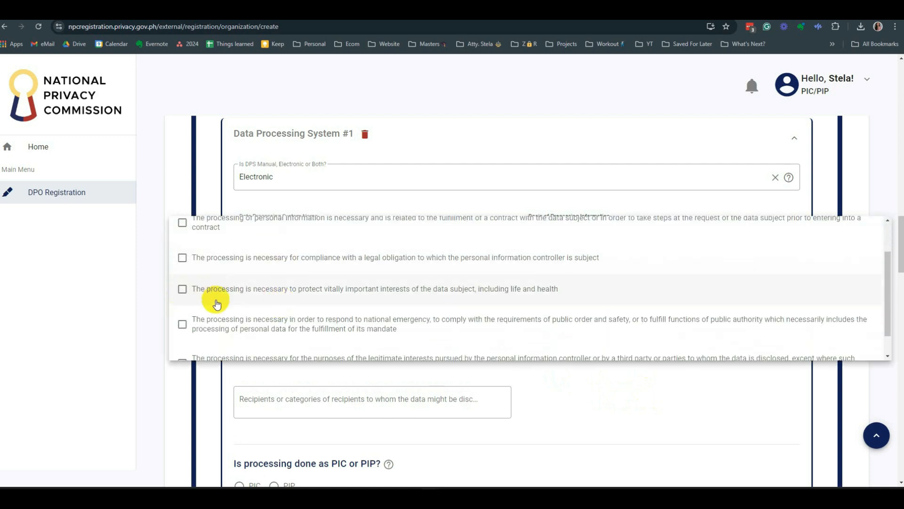
pyautogui.scroll(-1, 244, 306)
pyautogui.scroll(-1, 254, 317)
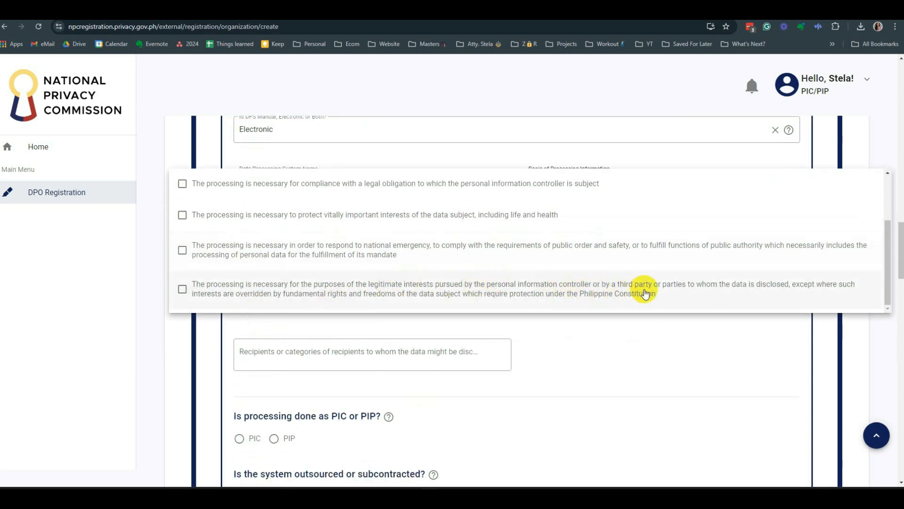
pyautogui.scroll(3, 329, 283)
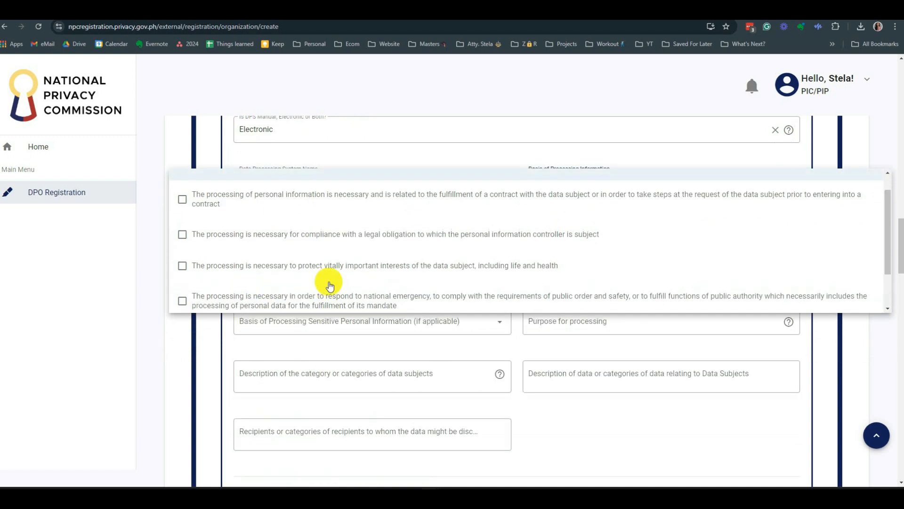
pyautogui.scroll(-5, 322, 214)
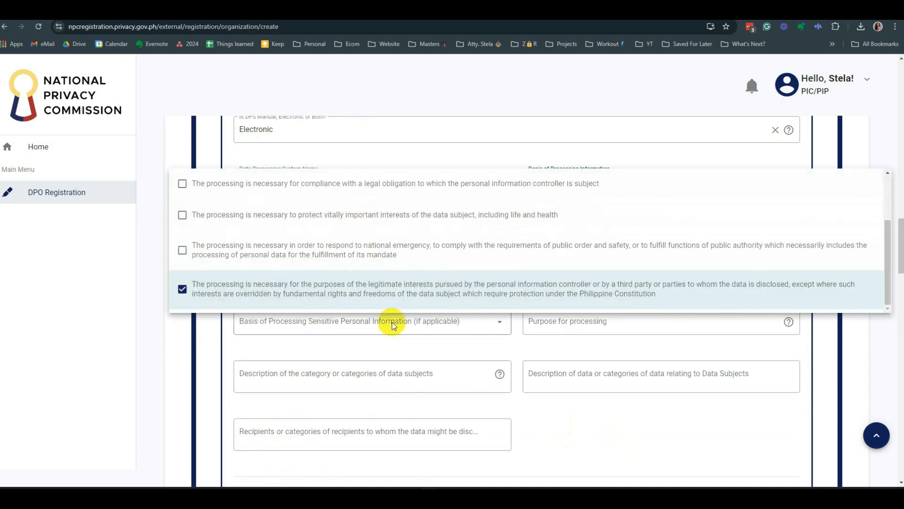
pyautogui.scroll(-2, 618, 460)
pyautogui.click(615, 347)
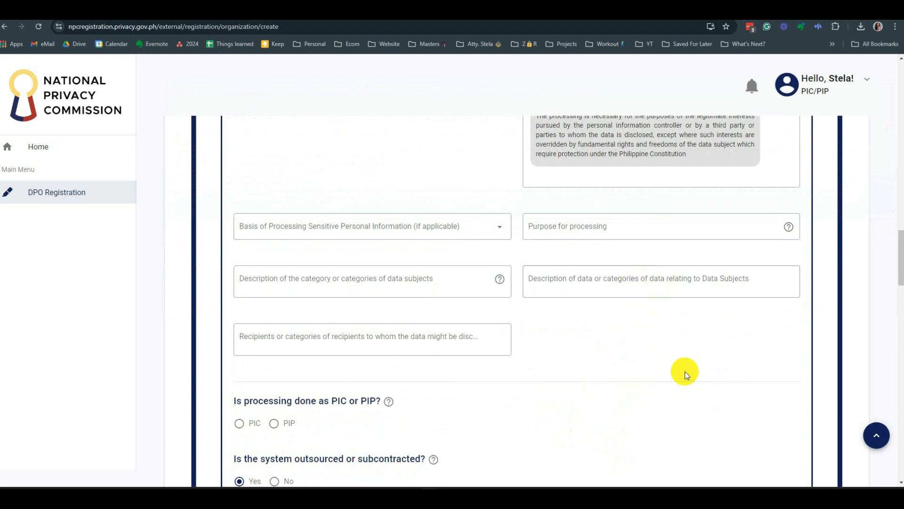
pyautogui.scroll(3, 686, 376)
pyautogui.scroll(2, 685, 371)
pyautogui.scroll(-2, 684, 371)
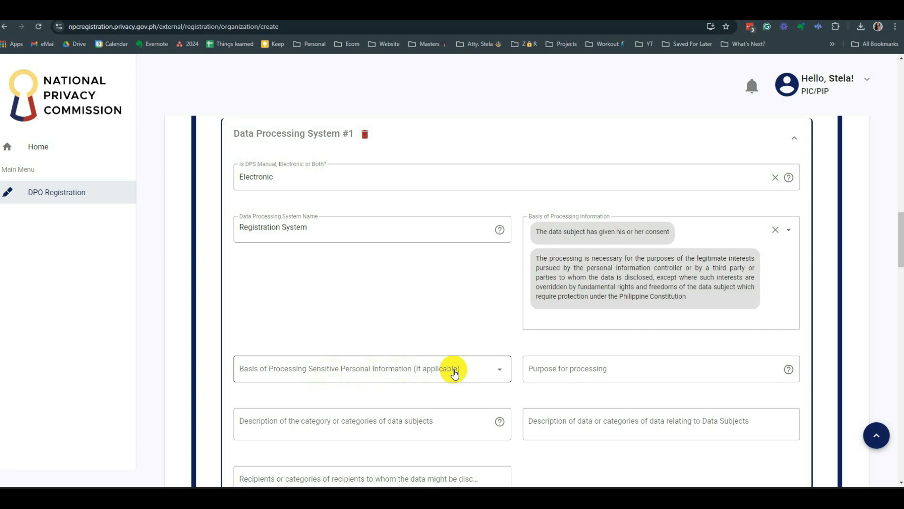
pyautogui.scroll(-3, 454, 373)
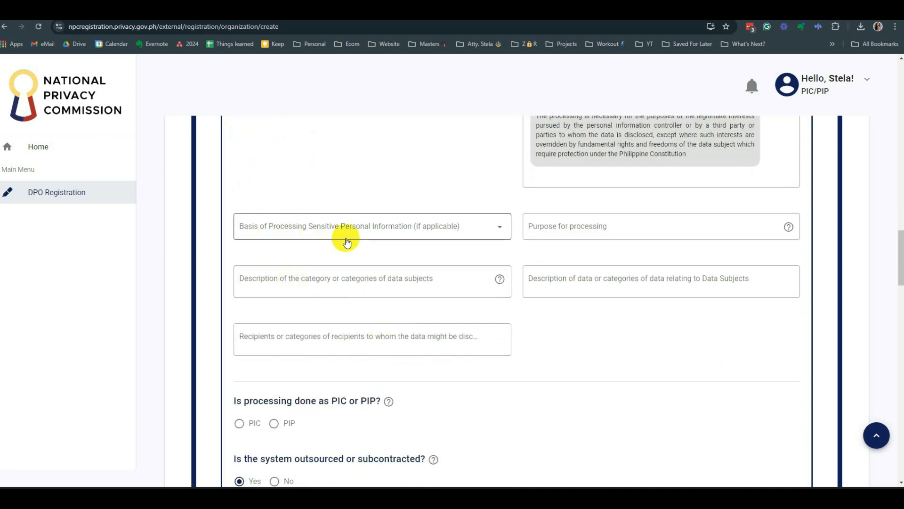
pyautogui.click(420, 238)
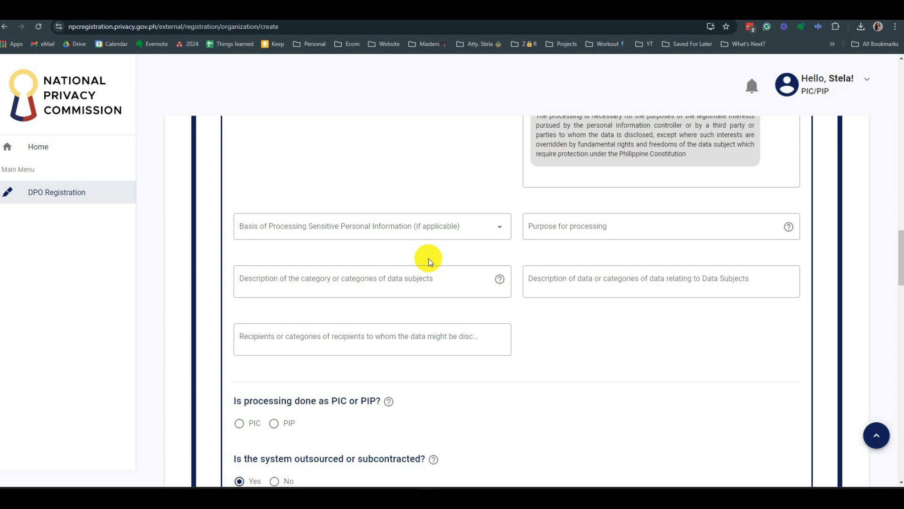
# - Choose the data subject's consent as the basis for processing sensitive personal information
pyautogui.click(460, 225)
pyautogui.click(569, 371)
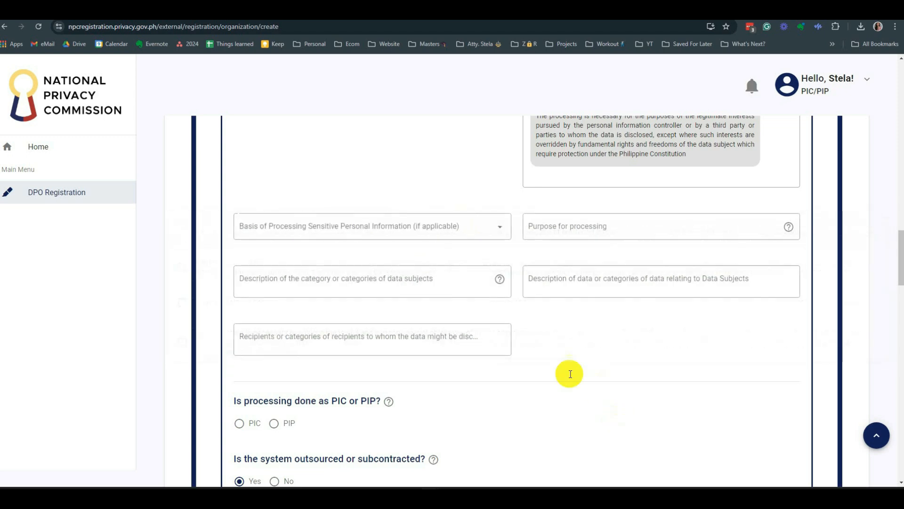
pyautogui.click(291, 230)
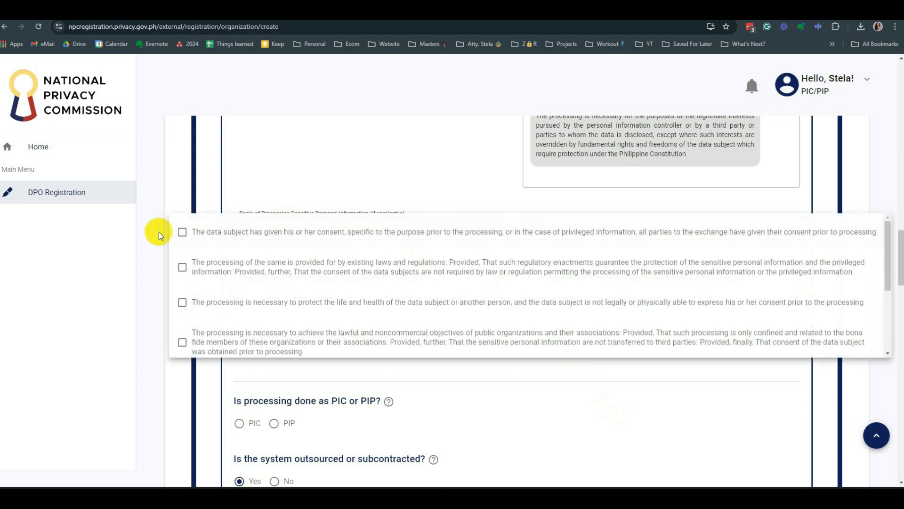
pyautogui.click(183, 233)
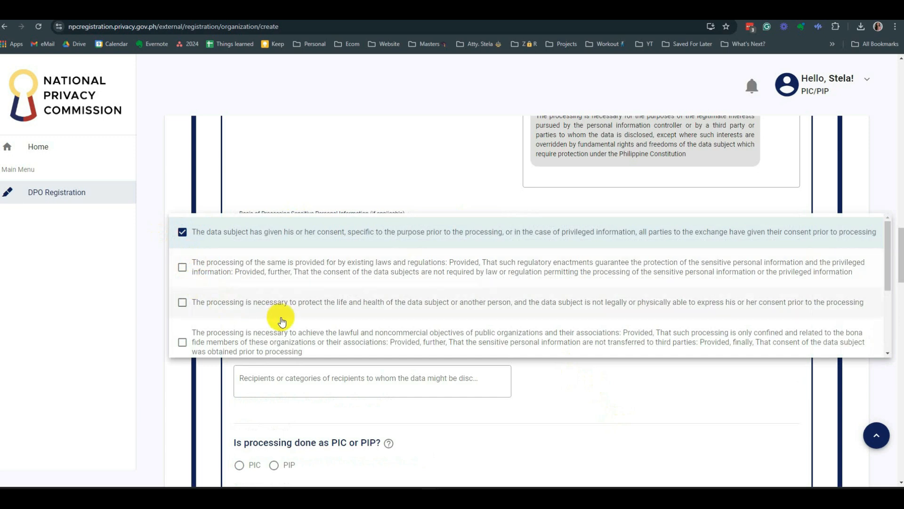
pyautogui.scroll(-1, 283, 329)
pyautogui.scroll(-1, 291, 298)
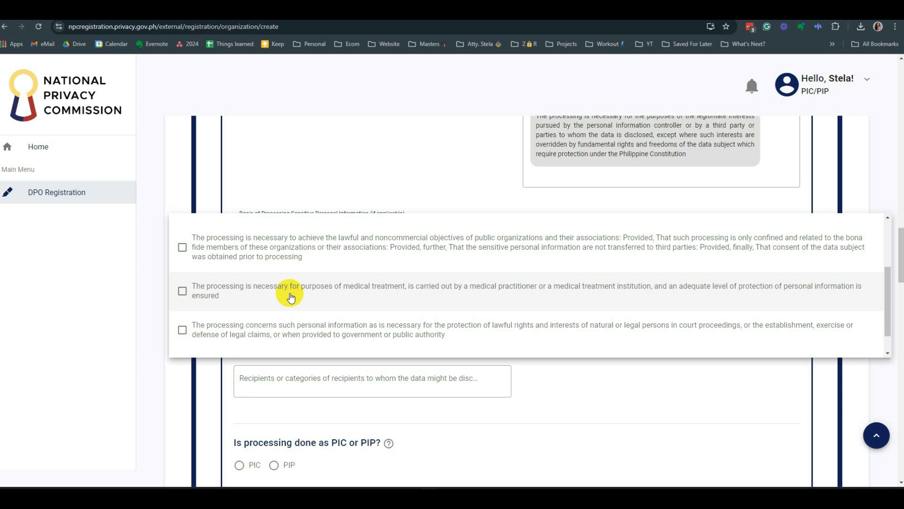
pyautogui.scroll(-1, 288, 293)
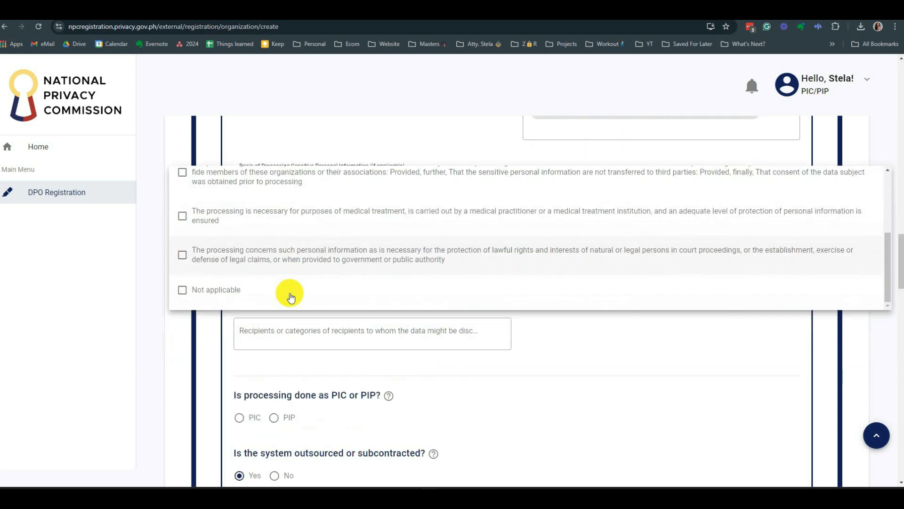
pyautogui.click(515, 387)
pyautogui.scroll(1, 744, 341)
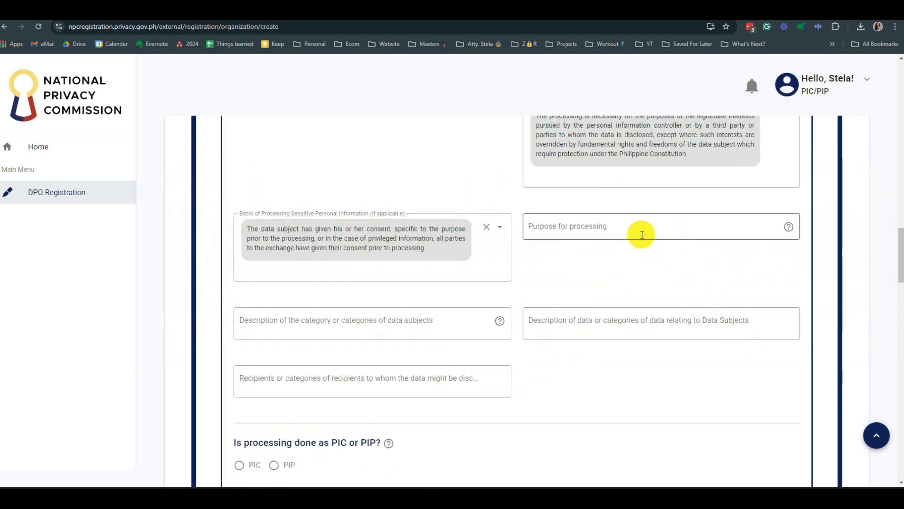
pyautogui.click(624, 228)
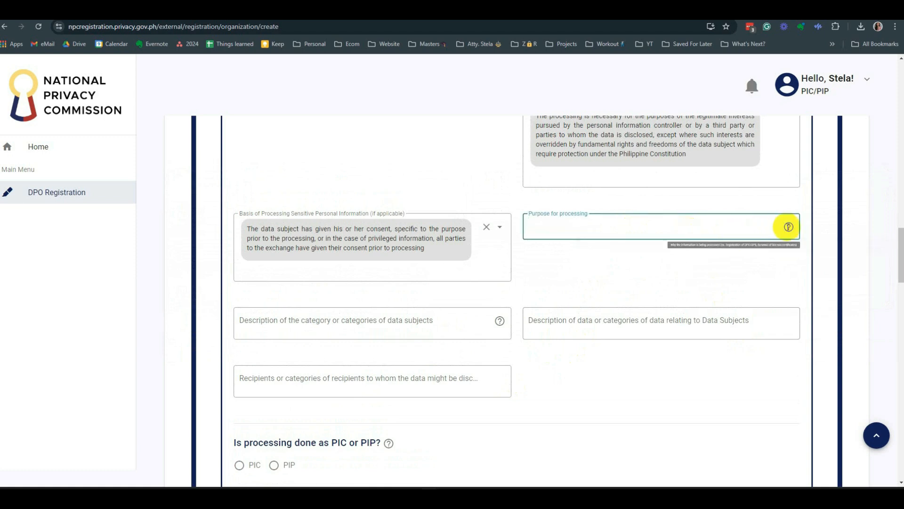
# - Type the purpose 'To establish identity of persons who are registered in the system and minimize if not eradicate fraud'
pyautogui.moveTo(789, 227)
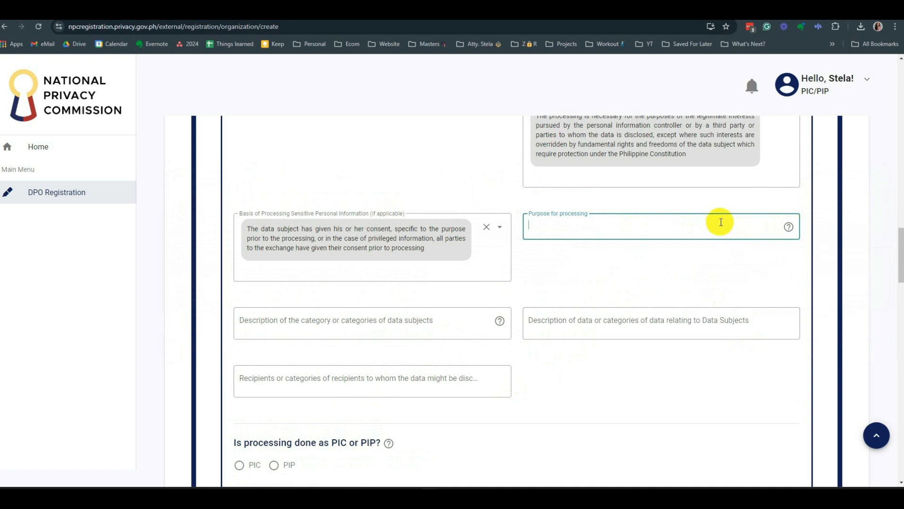
pyautogui.write('To establish identity p')
pyautogui.write('l')
pyautogui.press('BackSpace')
pyautogui.press('BackSpace')
pyautogui.write('of persons who are registered in the system to ensure leig')
pyautogui.press('BackSpace')
pyautogui.press('BackSpace')
pyautogui.write('gitimate p')
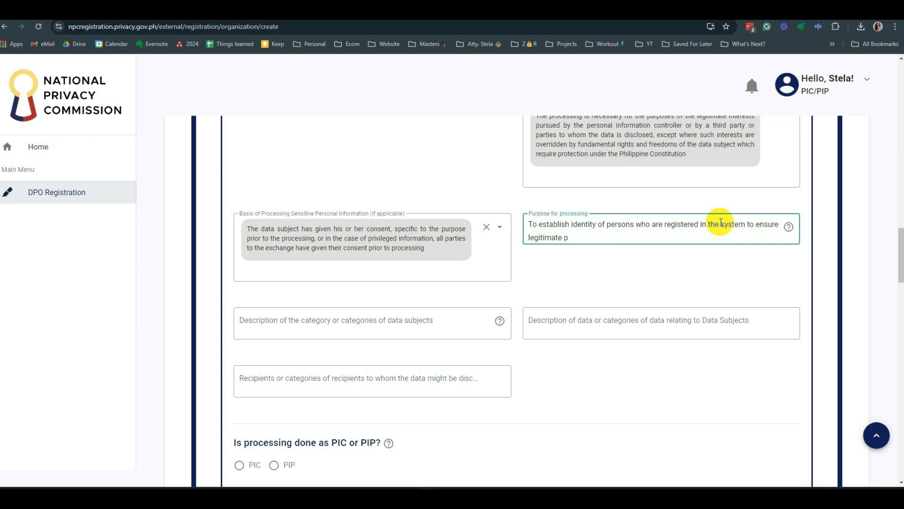
pyautogui.press('BackSpace')
pyautogui.press('BackSpace')
pyautogui.press('BackSpace')
pyautogui.press('BackSpace')
pyautogui.press('BackSpace')
pyautogui.press('BackSpace')
pyautogui.press('BackSpace')
pyautogui.press('BackSpace')
pyautogui.press('BackSpace')
pyautogui.press('BackSpace')
pyautogui.press('BackSpace')
pyautogui.press('BackSpace')
pyautogui.press('BackSpace')
pyautogui.press('BackSpace')
pyautogui.press('BackSpace')
pyautogui.press('BackSpace')
pyautogui.press('BackSpace')
pyautogui.press('BackSpace')
pyautogui.press('BackSpace')
pyautogui.press('BackSpace')
pyautogui.press('BackSpace')
pyautogui.press('BackSpace')
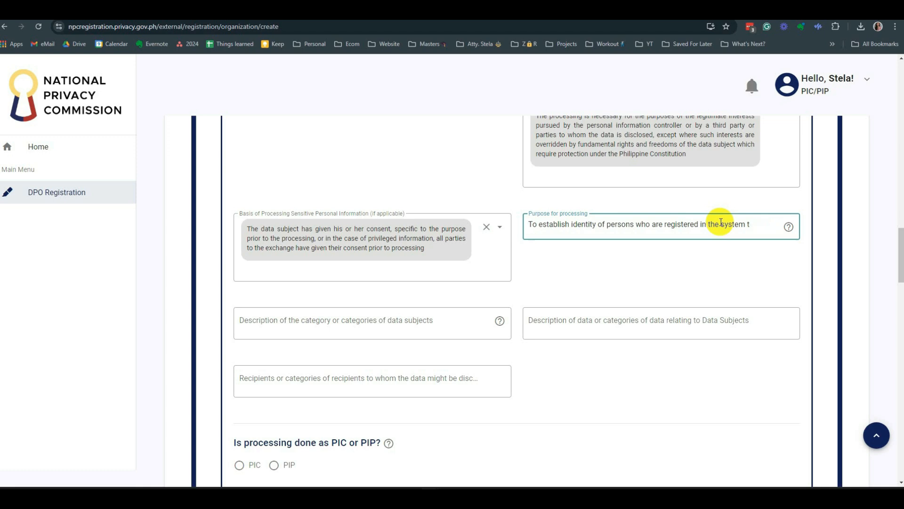
pyautogui.write('and minimize if ')
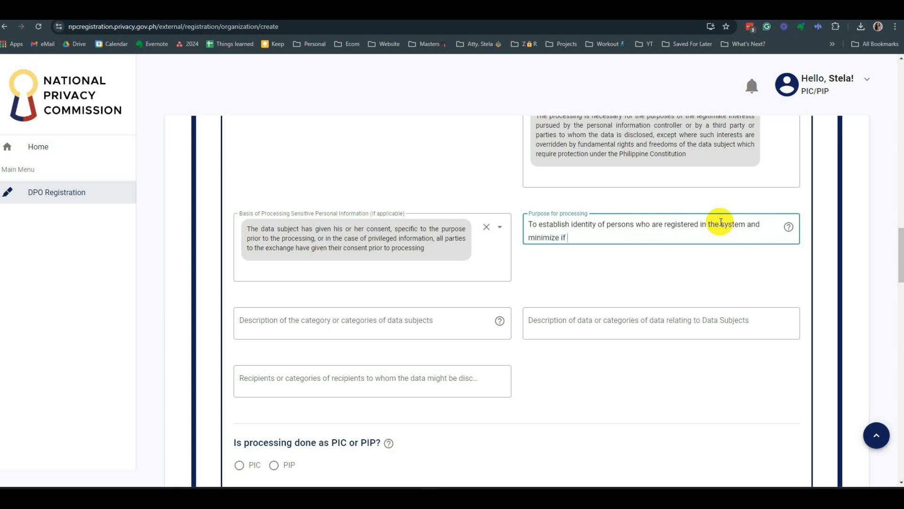
pyautogui.write('not eradicate fraud')
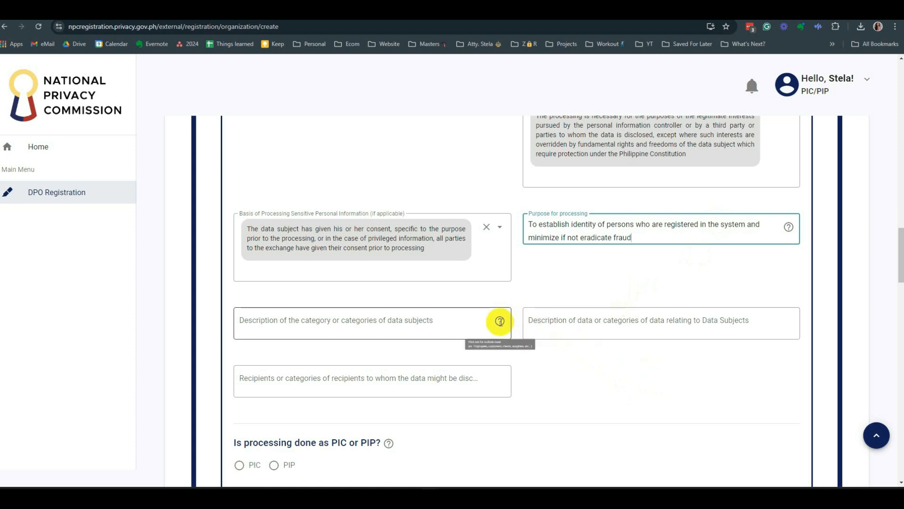
# - Enter 'employees and customers' as the categories of data subjects
pyautogui.scroll(-1, 537, 330)
pyautogui.click(497, 273)
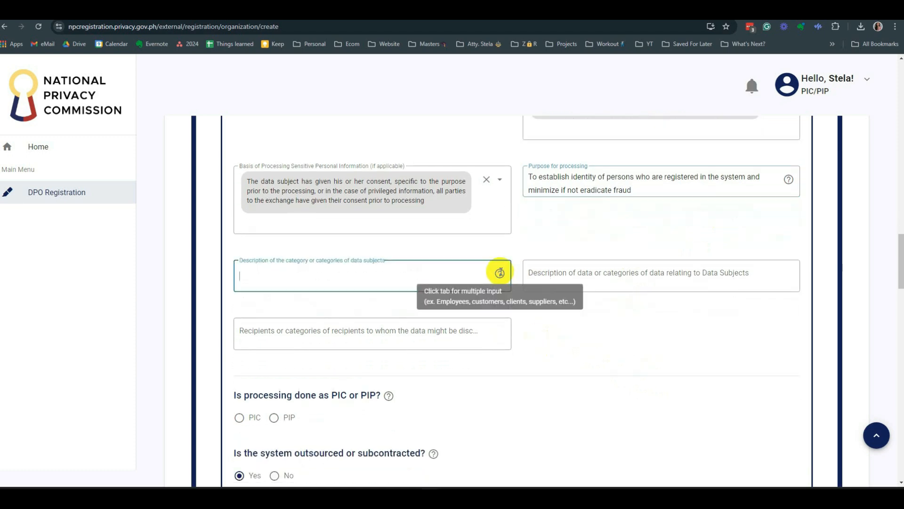
pyautogui.moveTo(500, 274)
pyautogui.write('e')
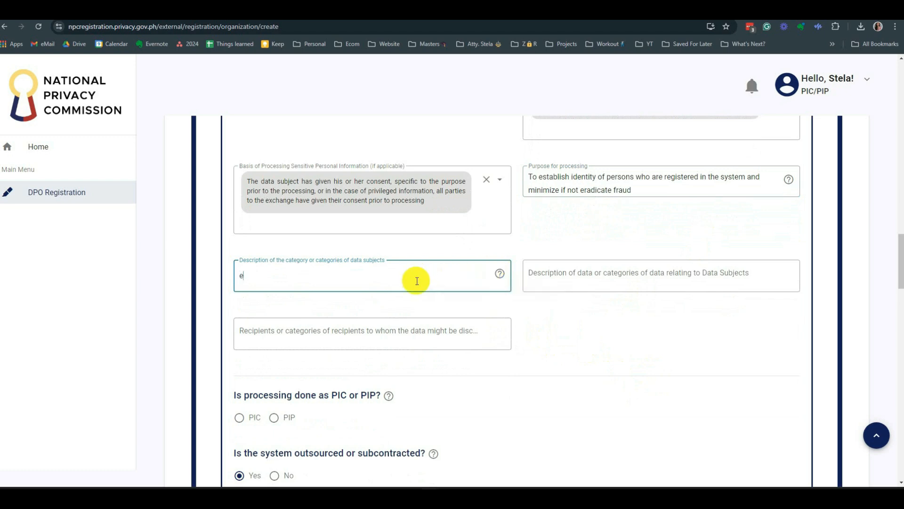
pyautogui.write('mployees and customers')
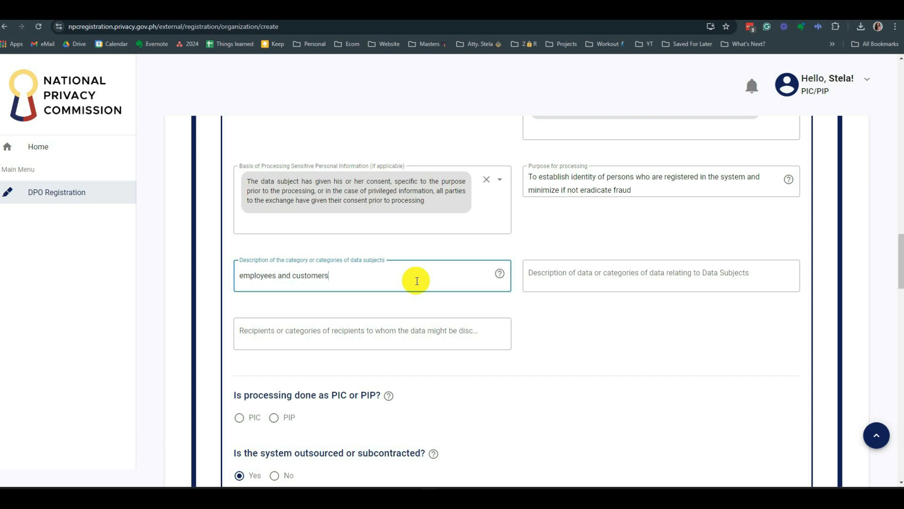
# - Describe the data as 'name, email address, mobile number, and other personal identifiers of a person'
pyautogui.click(644, 277)
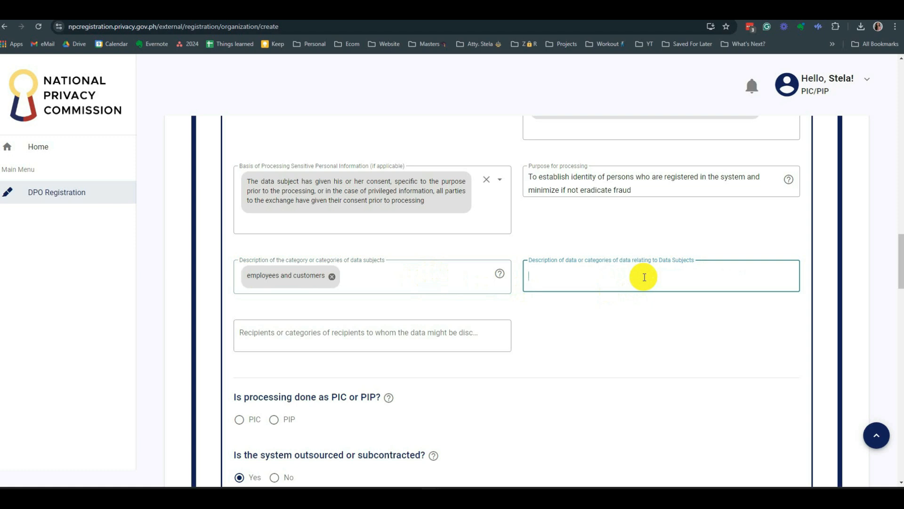
pyautogui.write('name, email address, mobile number')
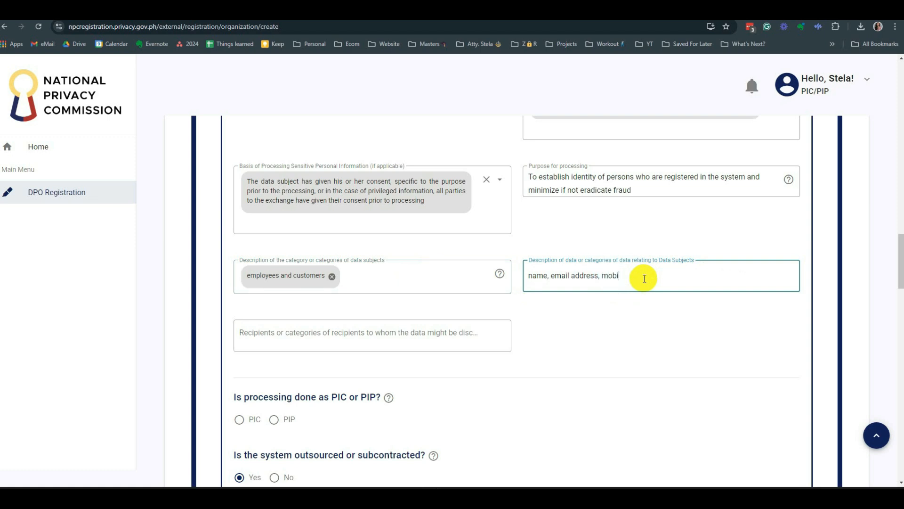
pyautogui.write(', personal identifiers of a person')
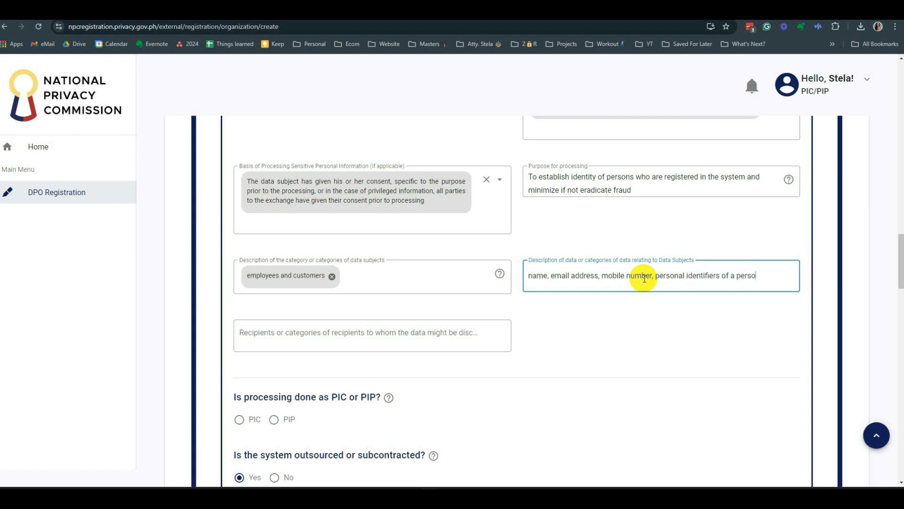
pyautogui.click(654, 275)
pyautogui.write('and other')
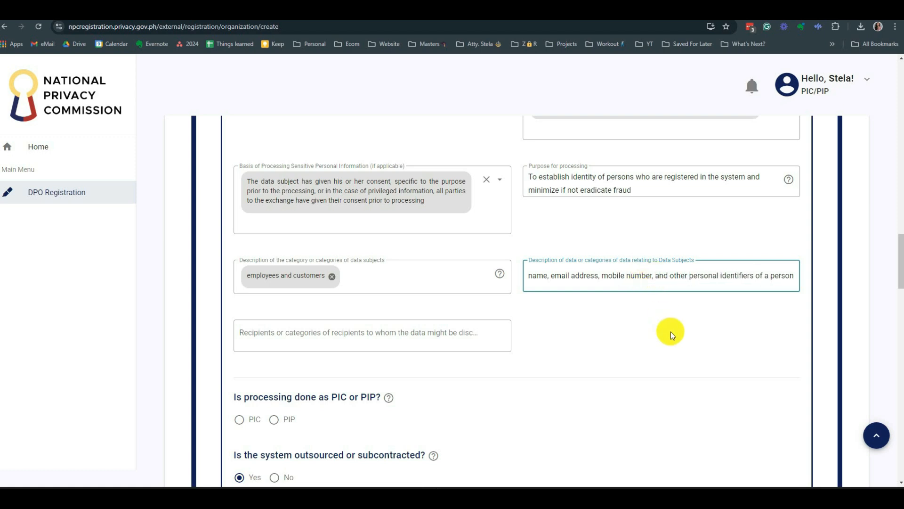
pyautogui.click(786, 277)
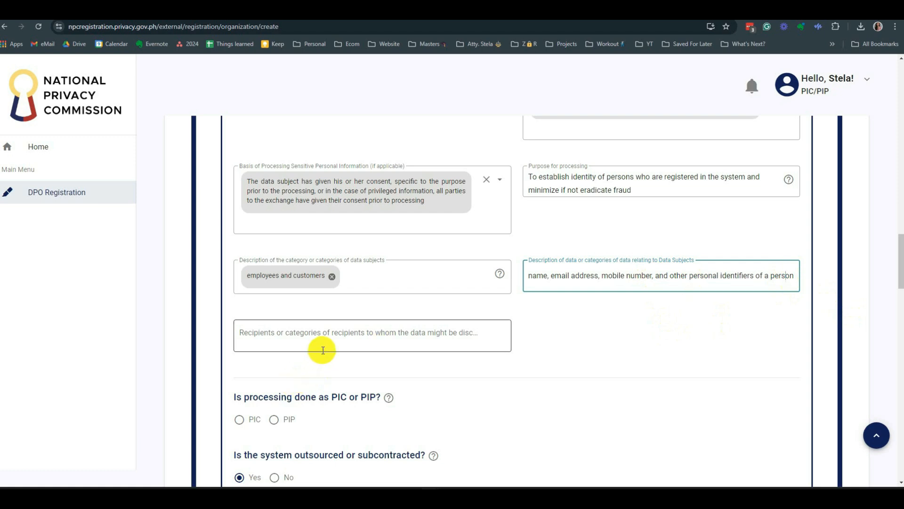
# - Begin the recipients entry with 'Employer vis a vis their employees' and the counterparty wording
pyautogui.click(344, 335)
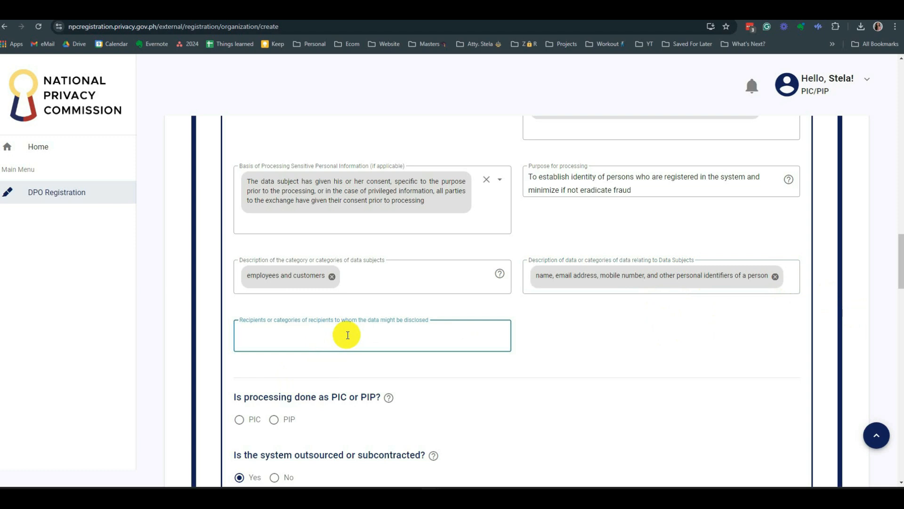
pyautogui.write('Employer or the counterparty')
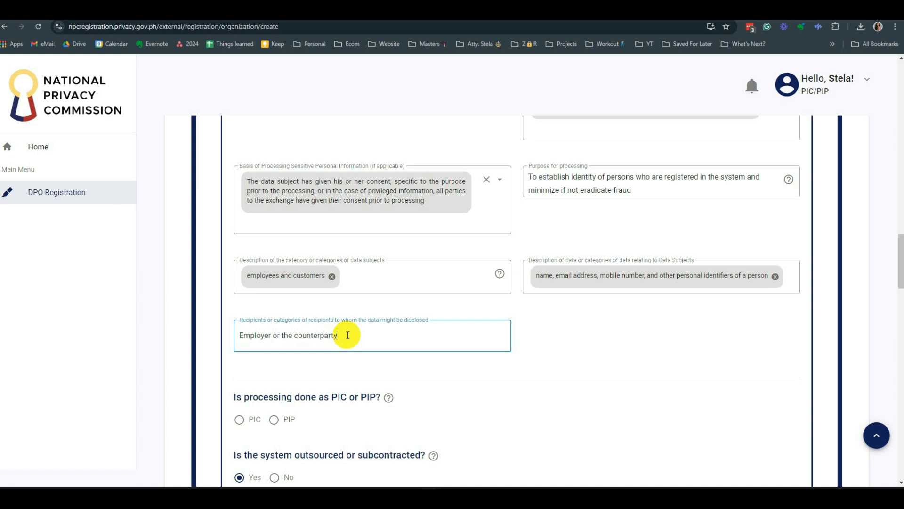
pyautogui.press('BackSpace')
pyautogui.press('BackSpace')
pyautogui.press('BackSpace')
pyautogui.press('BackSpace')
pyautogui.press('BackSpace')
pyautogui.press('BackSpace')
pyautogui.press('BackSpace')
pyautogui.press('BackSpace')
pyautogui.press('BackSpace')
pyautogui.press('BackSpace')
pyautogui.press('BackSpace')
pyautogui.press('BackSpace')
pyautogui.press('BackSpace')
pyautogui.press('BackSpace')
pyautogui.press('BackSpace')
pyautogui.press('BackSpace')
pyautogui.press('BackSpace')
pyautogui.press('BackSpace')
pyautogui.press('BackSpace')
pyautogui.write(',')
pyautogui.write('nterparr')
pyautogui.write('r')
pyautogui.write('ty o')
pyautogui.write('r ent')
pyautogui.write('eprise')
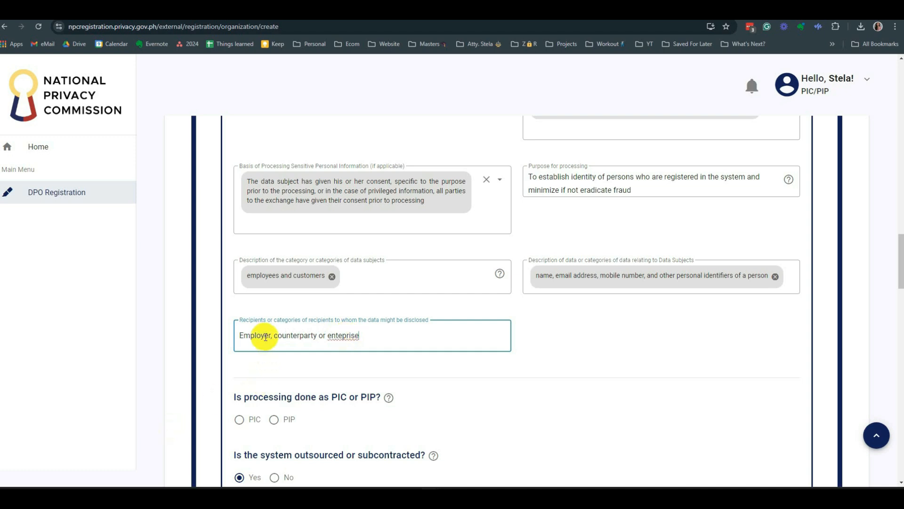
pyautogui.press('BackSpace')
pyautogui.write('vis a vis')
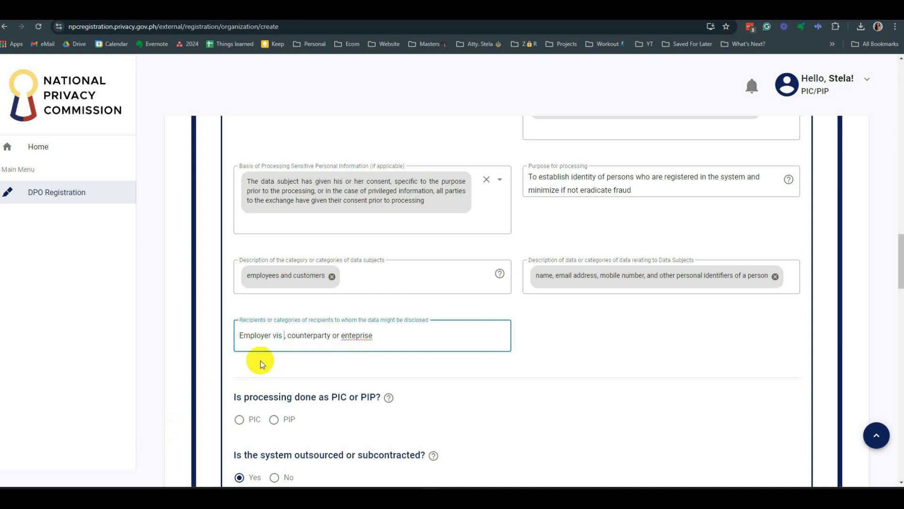
pyautogui.write(' their em')
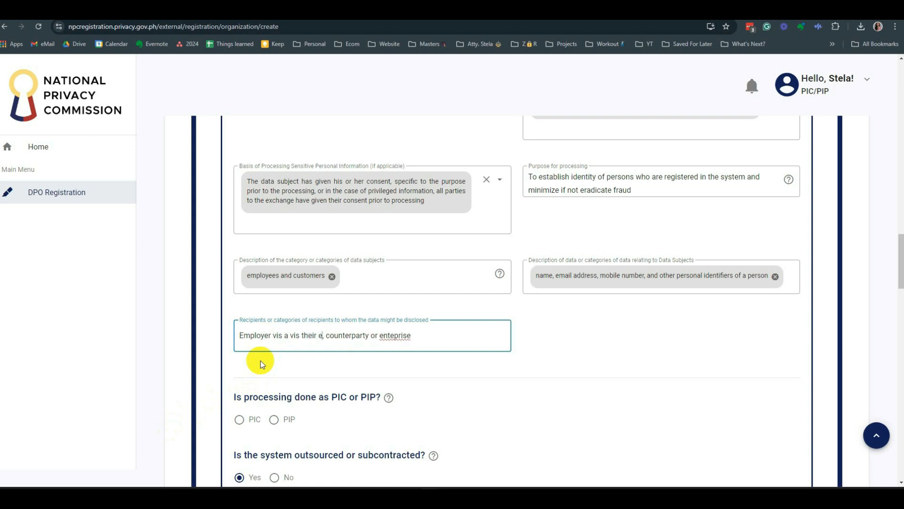
pyautogui.write('plo')
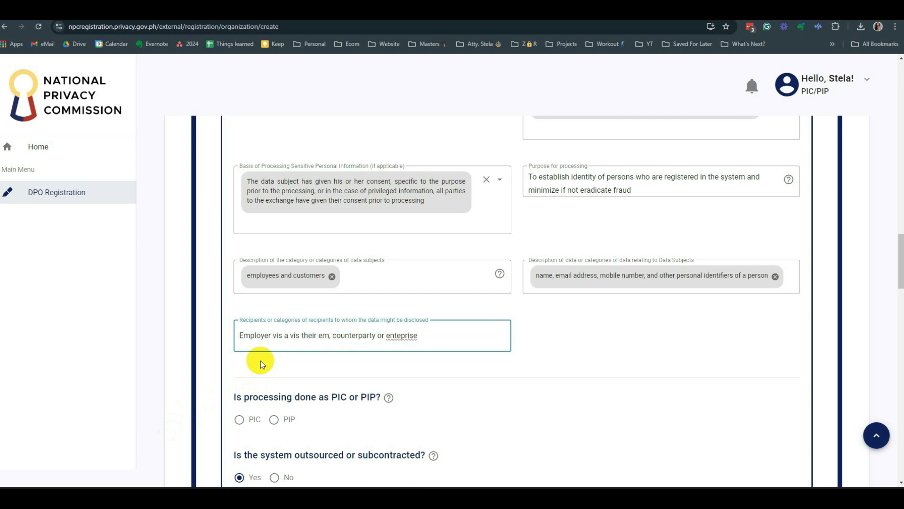
pyautogui.write('yees')
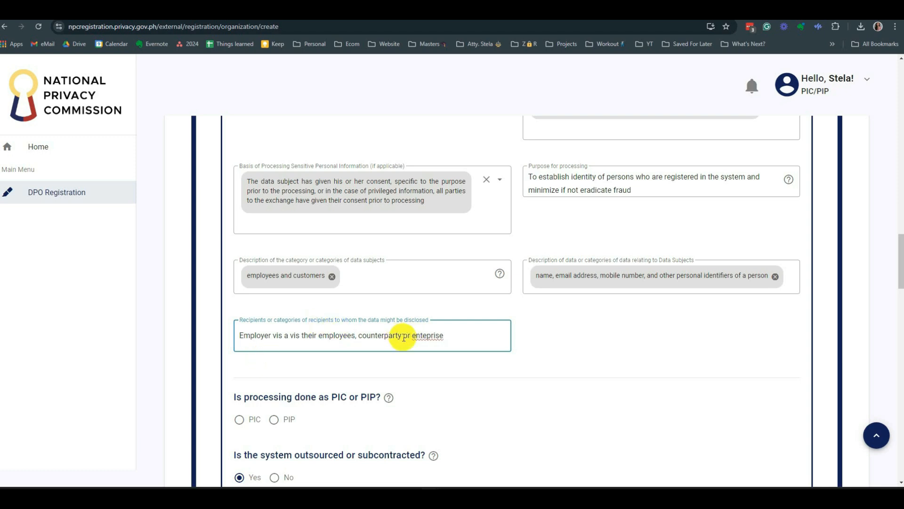
# - Finish the recipients with 'counterparties or enterprises and their customers', correcting the spelling of enterprises
pyautogui.press('BackSpace')
pyautogui.write('ies')
pyautogui.click(465, 332)
pyautogui.write('s')
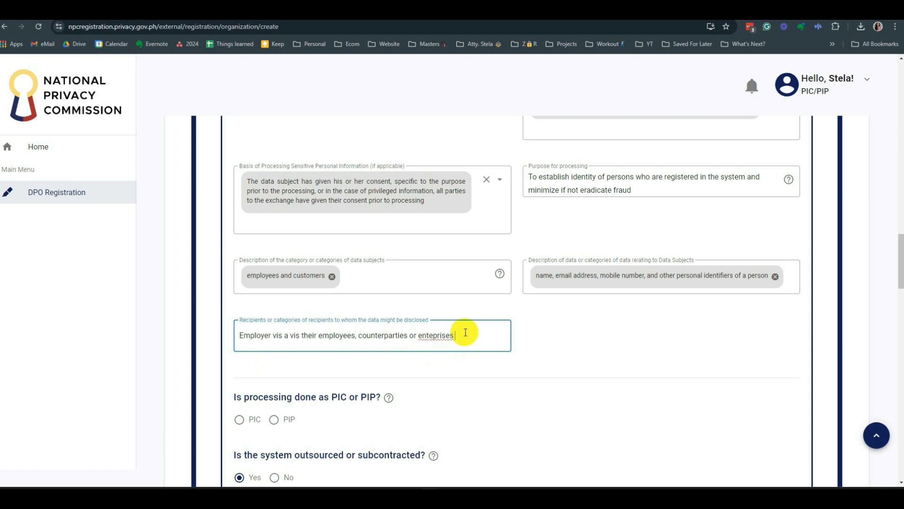
pyautogui.write(' and')
pyautogui.press('BackSpace')
pyautogui.press('BackSpace')
pyautogui.press('BackSpace')
pyautogui.write('and their customers')
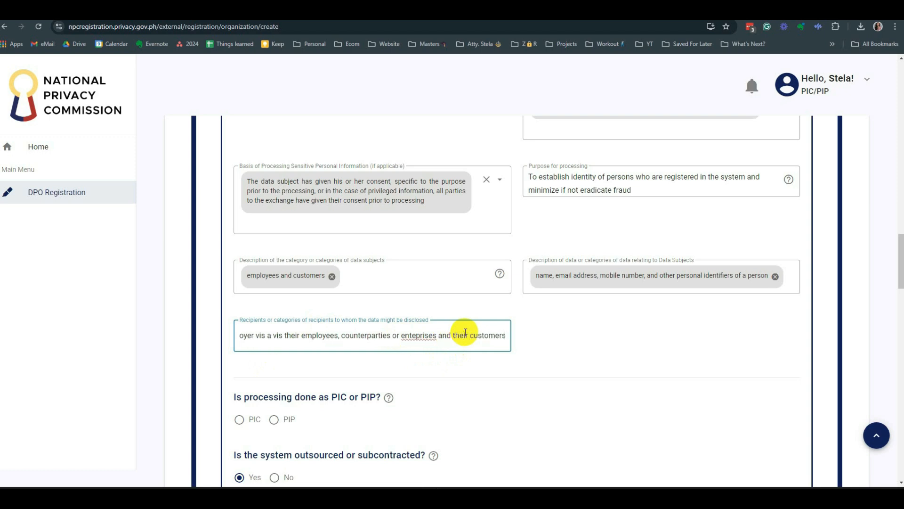
pyautogui.rightClick(428, 337)
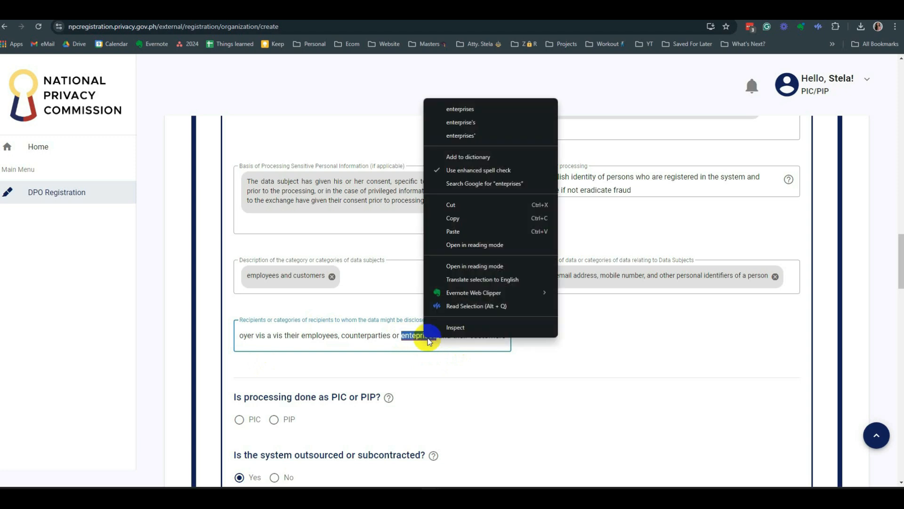
pyautogui.click(463, 109)
# - Commit the recipients entry and mark System #1's processing as done as PIP
pyautogui.scroll(-3, 451, 386)
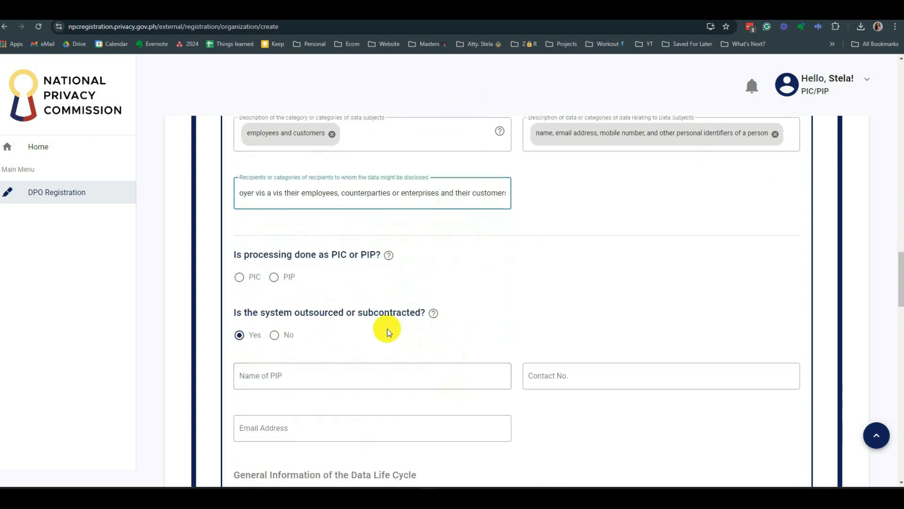
pyautogui.moveTo(389, 255)
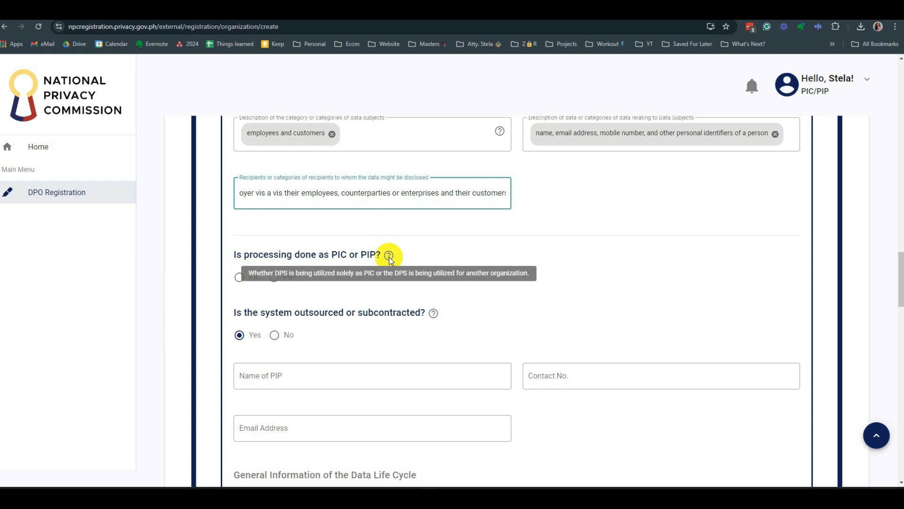
pyautogui.click(375, 303)
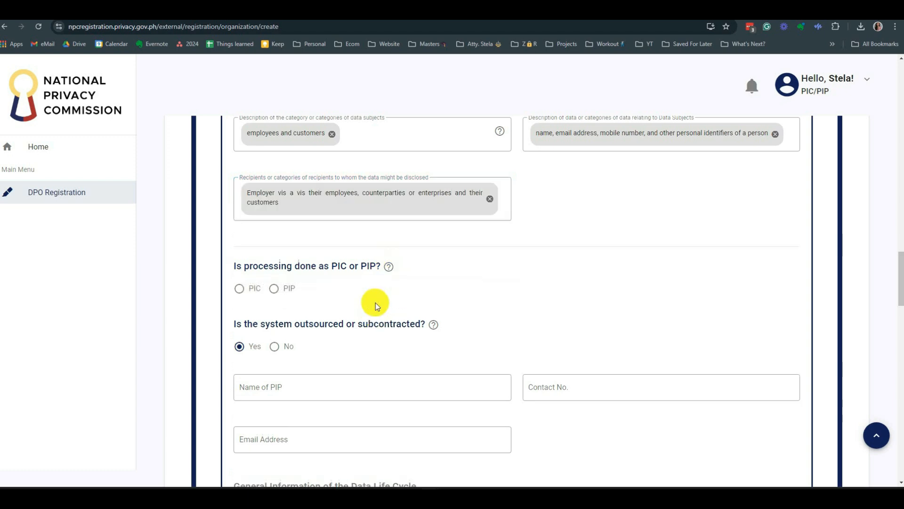
pyautogui.click(274, 289)
pyautogui.scroll(-1, 324, 295)
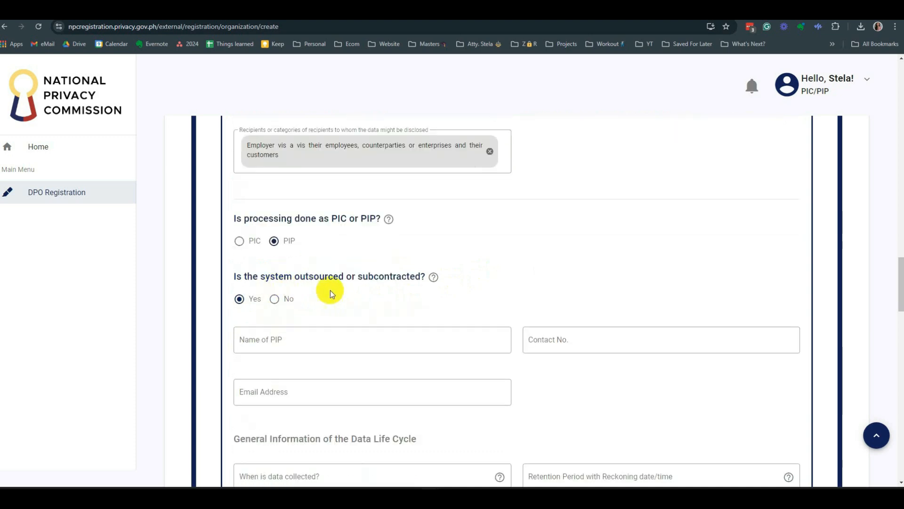
pyautogui.moveTo(433, 277)
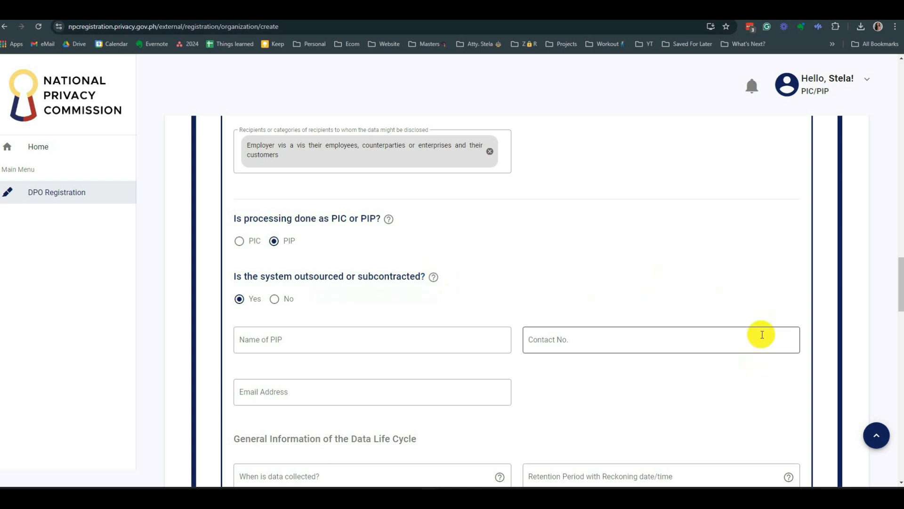
pyautogui.scroll(5, 809, 330)
# - Save the registration as a draft, confirming the prompt and dismissing the success notice
pyautogui.scroll(15, 808, 330)
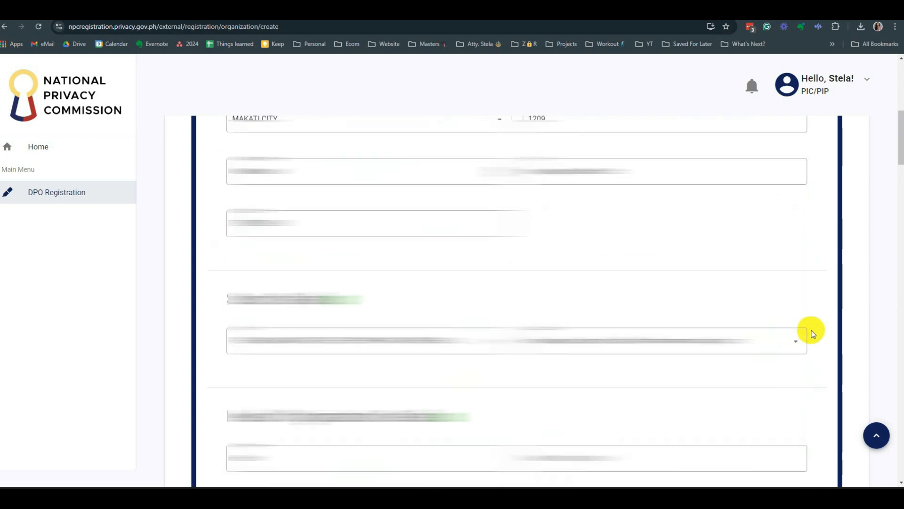
pyautogui.click(704, 222)
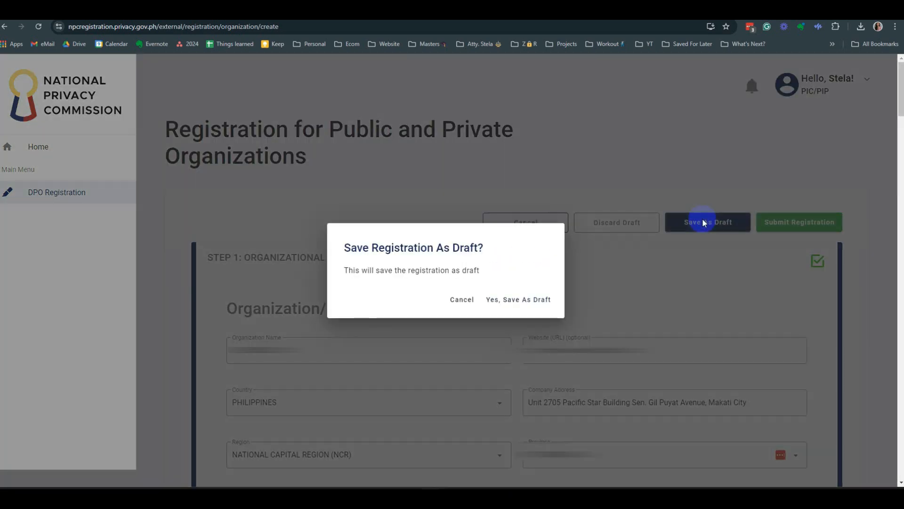
pyautogui.click(531, 300)
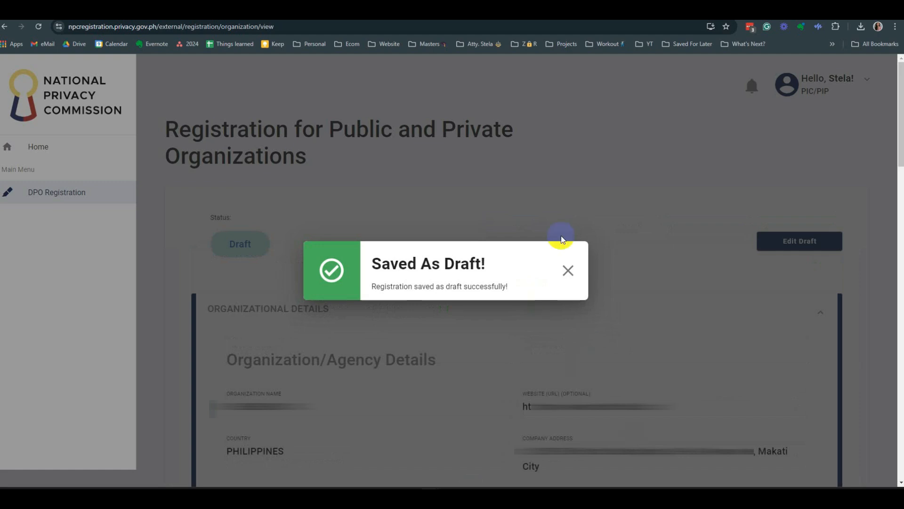
pyautogui.click(568, 270)
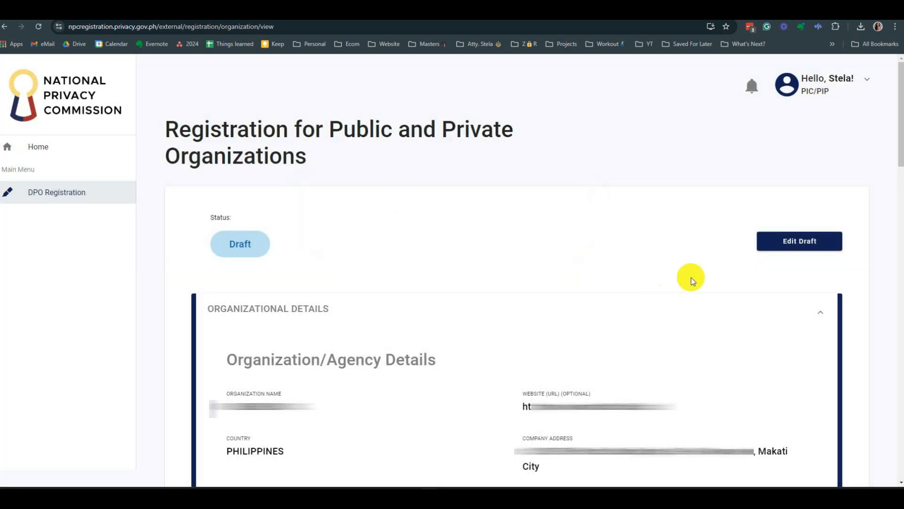
pyautogui.scroll(-15, 769, 287)
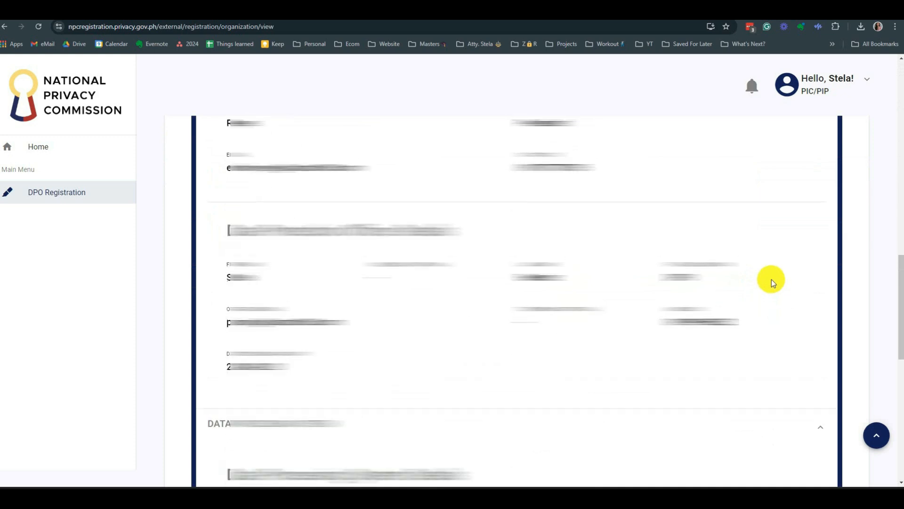
pyautogui.scroll(15, 771, 279)
# - Reopen the draft for editing and expand Data Processing System #1 down to its PIC/PIP answer
pyautogui.click(785, 246)
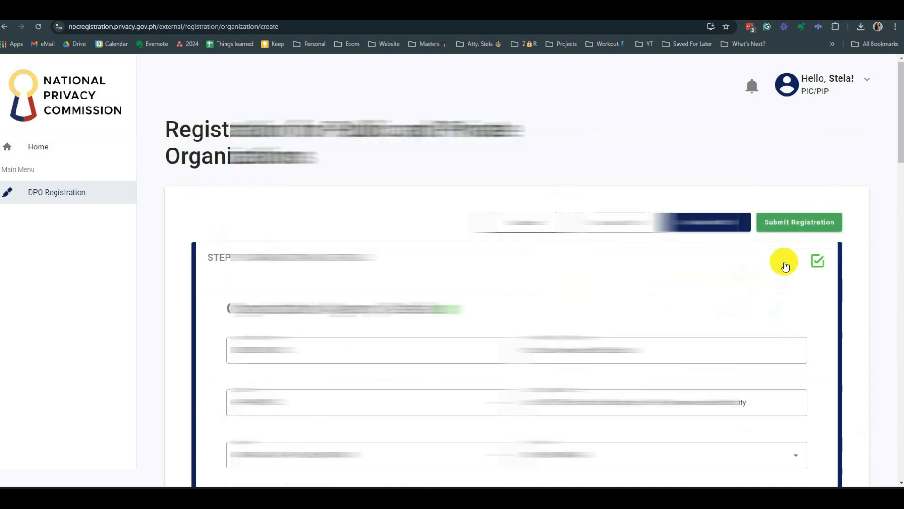
pyautogui.scroll(-20, 785, 267)
pyautogui.scroll(7, 770, 271)
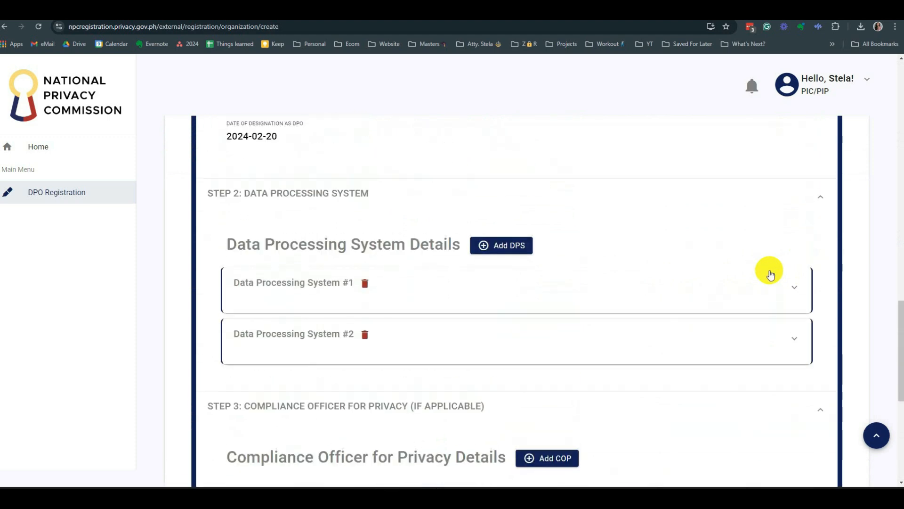
pyautogui.scroll(-7, 640, 304)
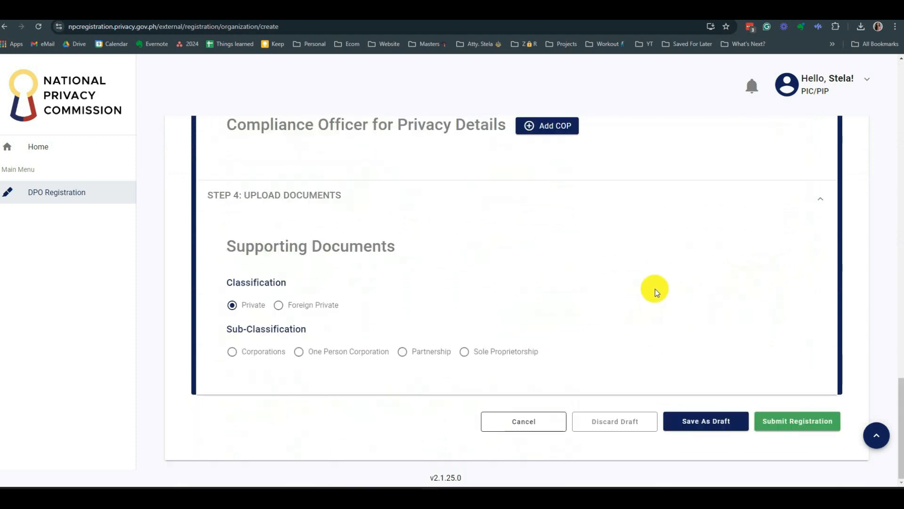
pyautogui.scroll(7, 655, 289)
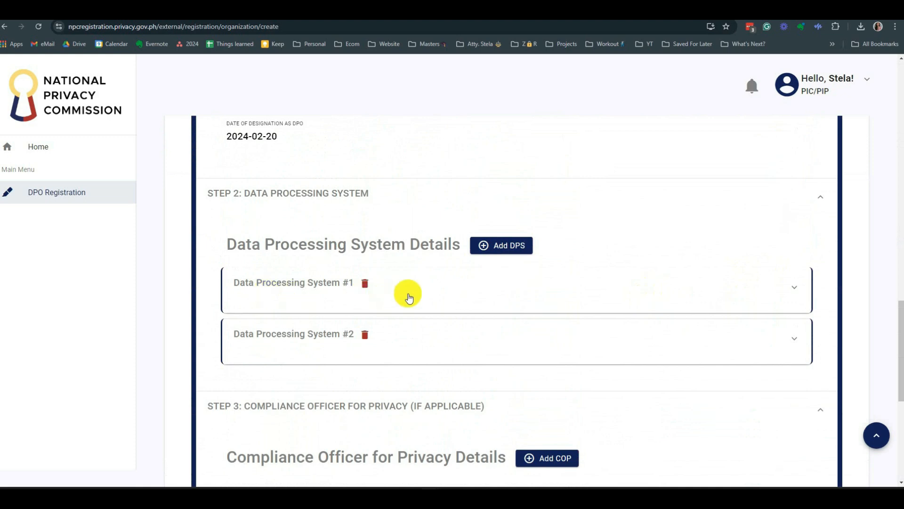
pyautogui.click(444, 289)
pyautogui.scroll(-5, 636, 330)
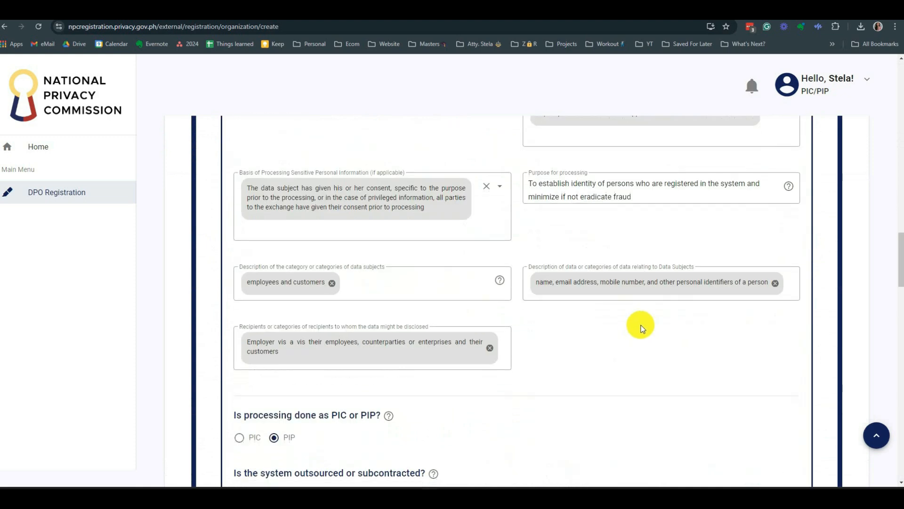
pyautogui.scroll(-5, 641, 327)
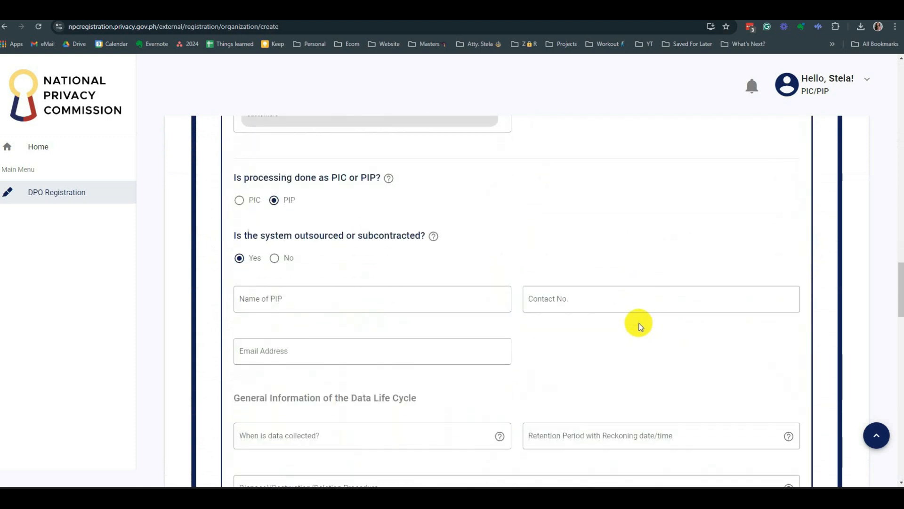
pyautogui.scroll(-1, 639, 324)
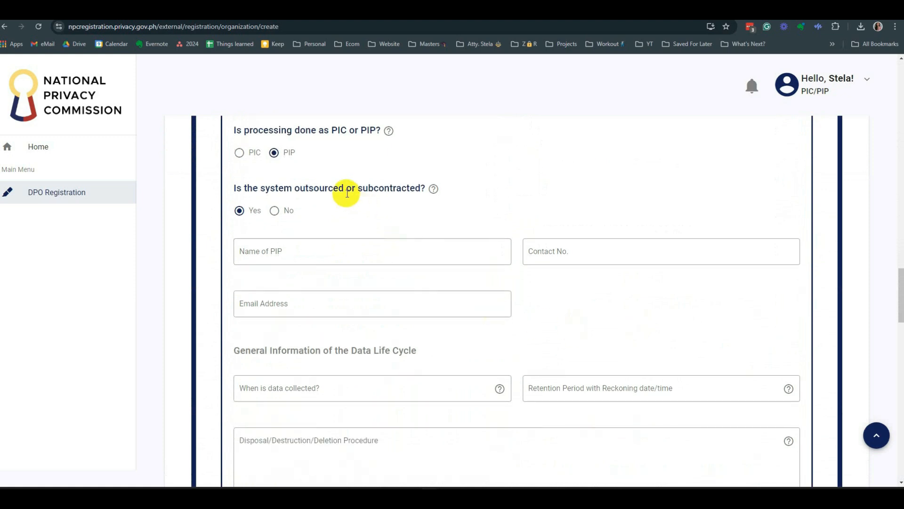
pyautogui.scroll(1, 516, 211)
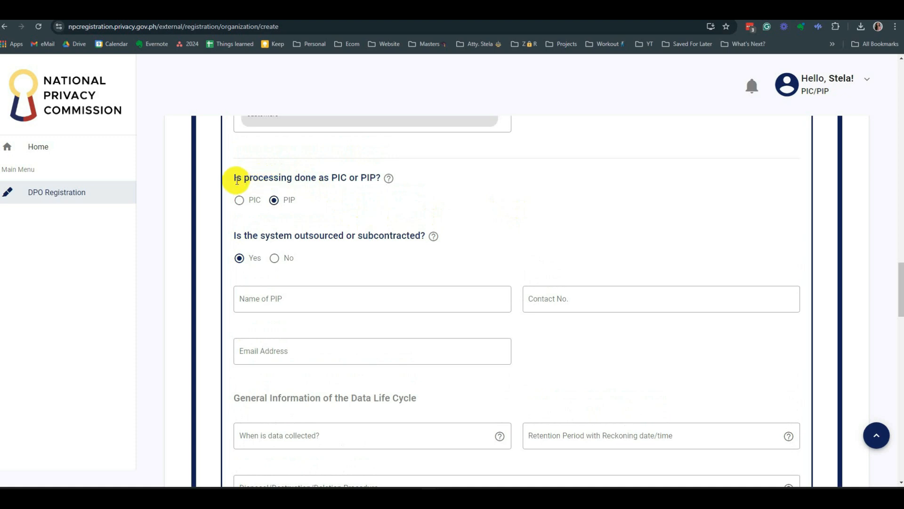
pyautogui.moveTo(234, 182); pyautogui.dragTo(392, 198)
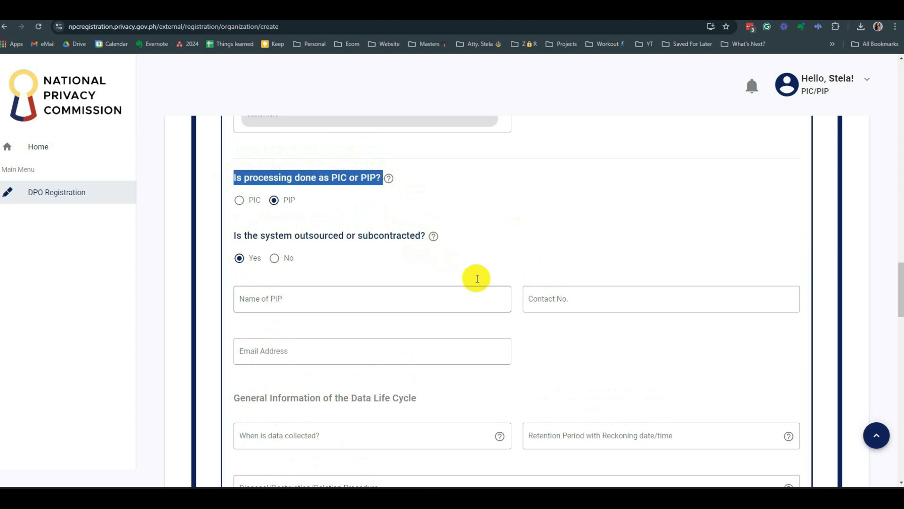
pyautogui.click(246, 188)
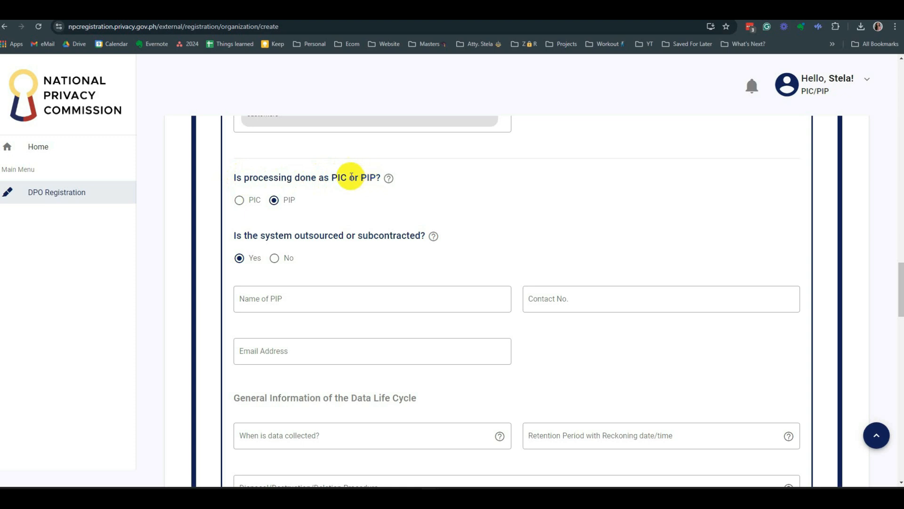
pyautogui.moveTo(328, 178); pyautogui.dragTo(348, 178)
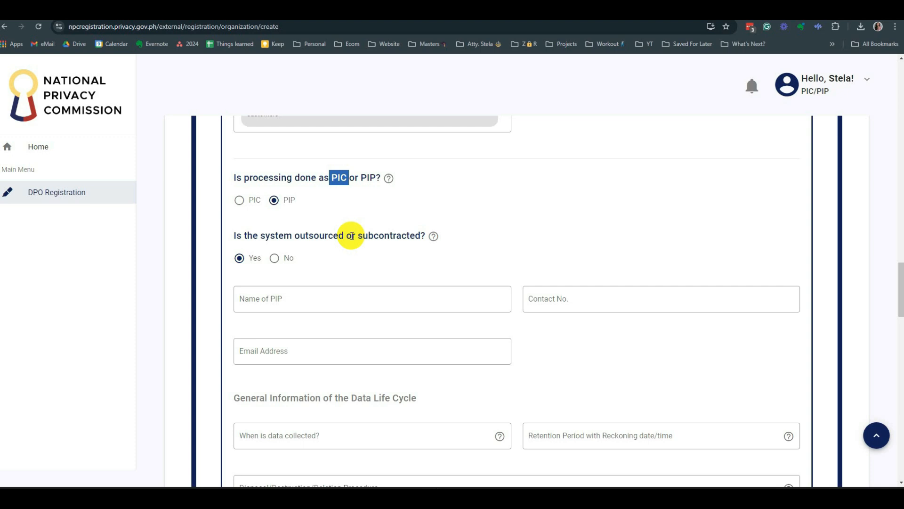
pyautogui.doubleClick(369, 178)
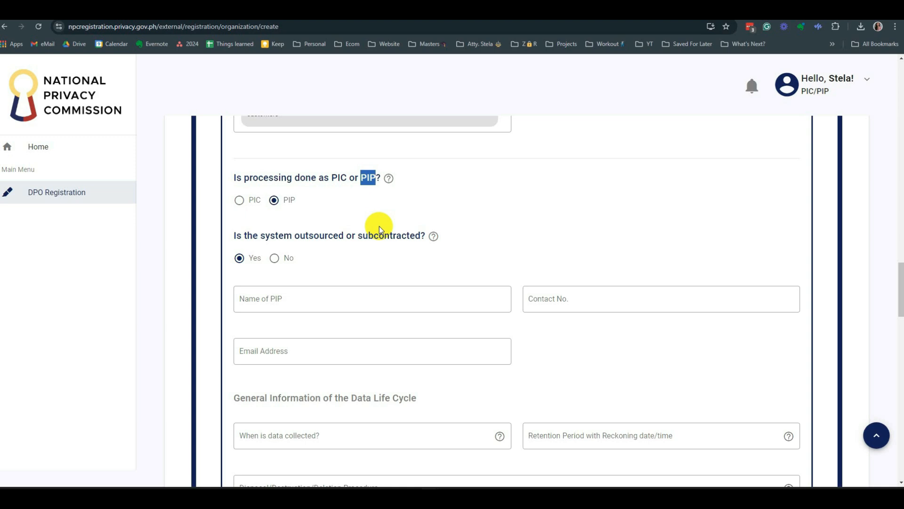
pyautogui.doubleClick(346, 178)
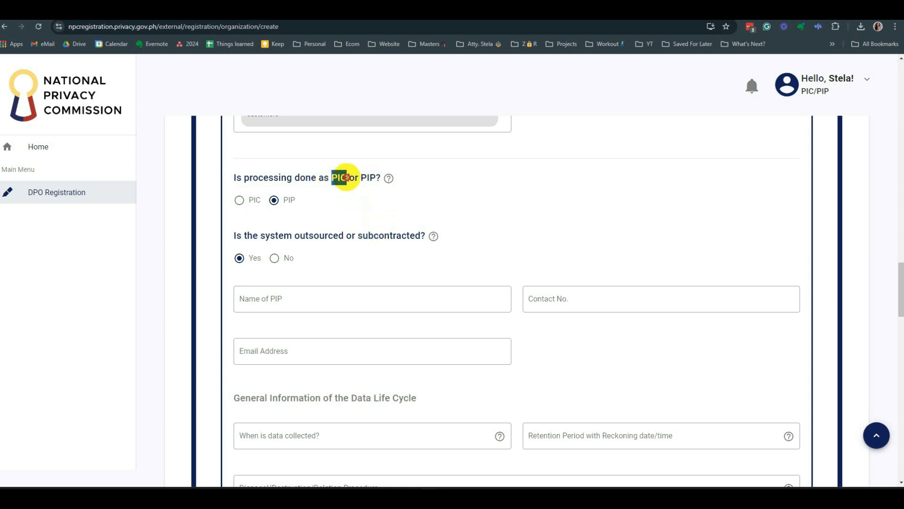
pyautogui.doubleClick(371, 179)
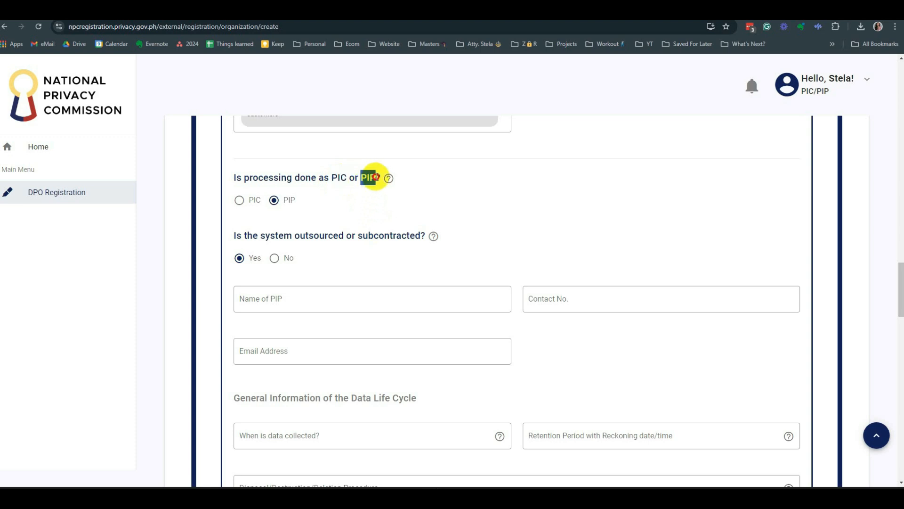
pyautogui.doubleClick(339, 178)
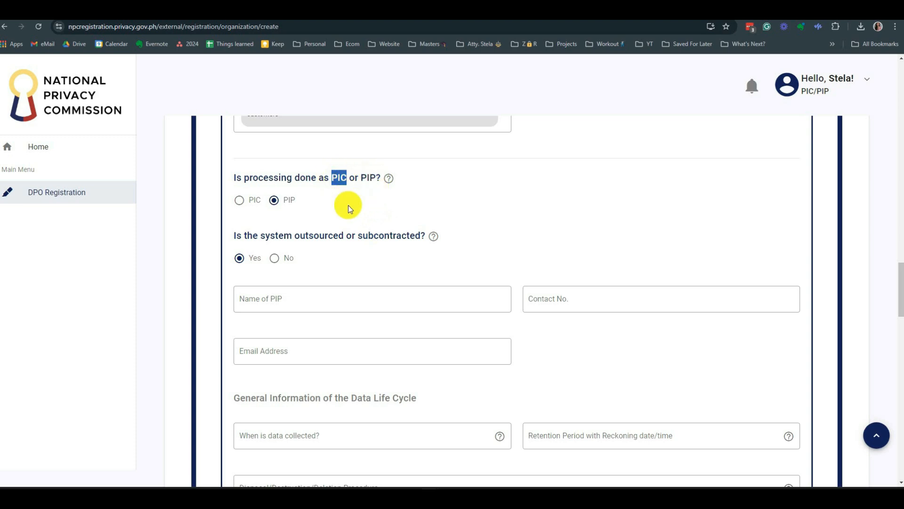
pyautogui.doubleClick(371, 178)
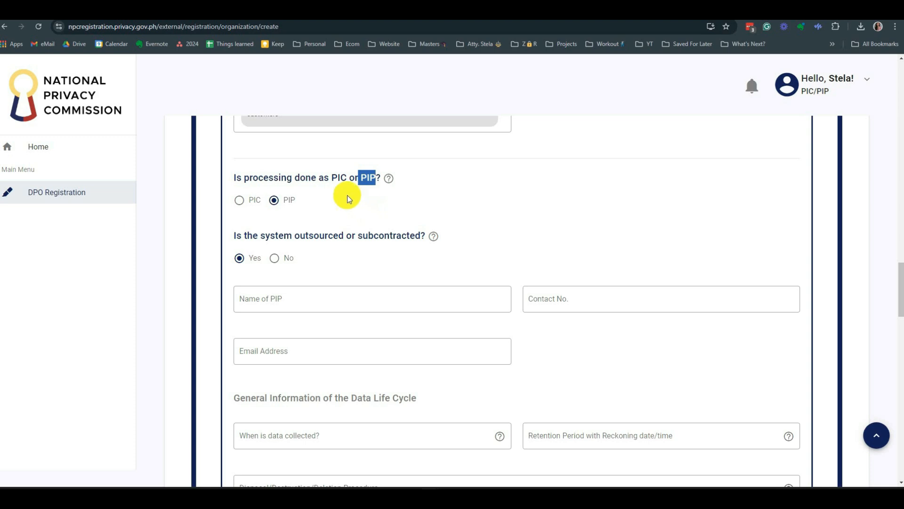
pyautogui.doubleClick(339, 178)
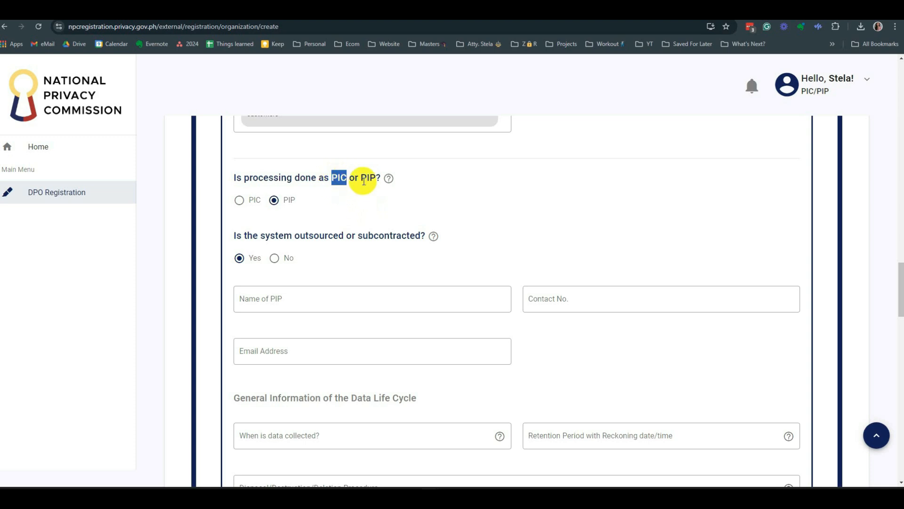
pyautogui.moveTo(360, 178); pyautogui.dragTo(382, 179)
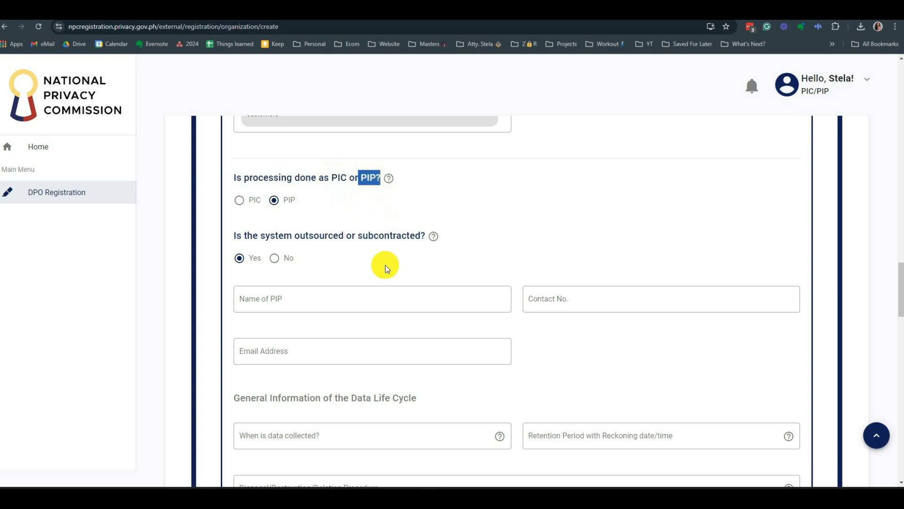
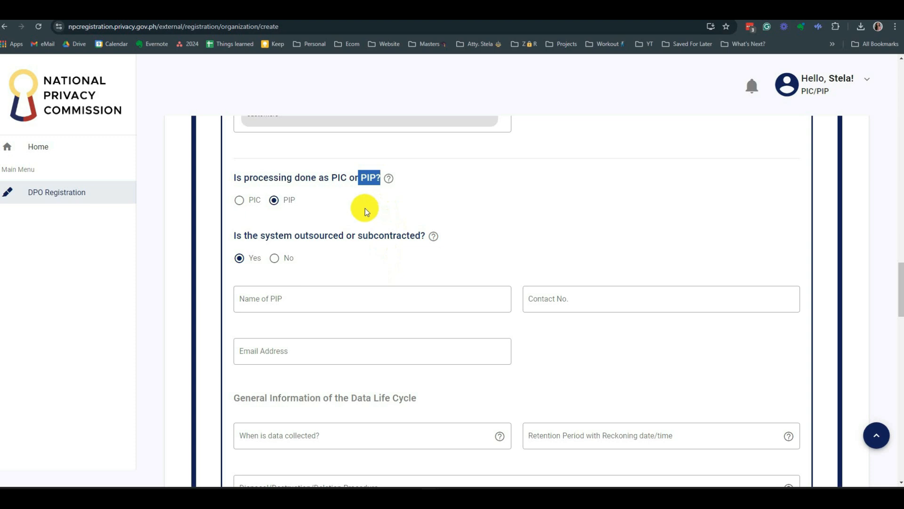
# - Confirm processing as PIP and answer No to outsourced or subcontracted, hiding the PIP fields
pyautogui.click(286, 208)
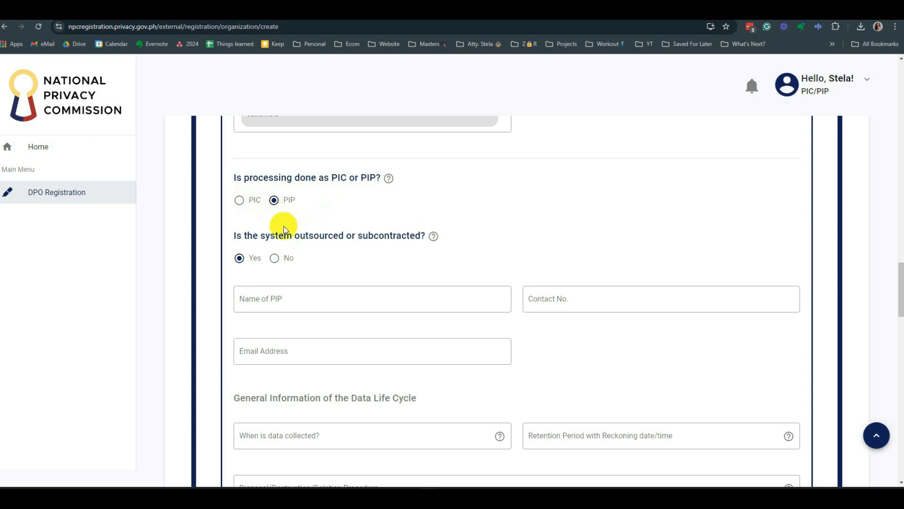
pyautogui.moveTo(433, 239)
pyautogui.click(274, 258)
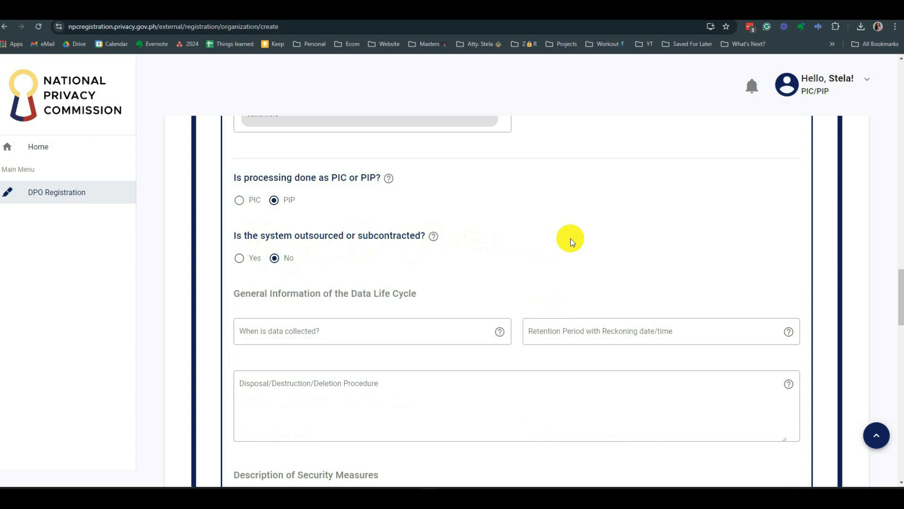
pyautogui.click(239, 258)
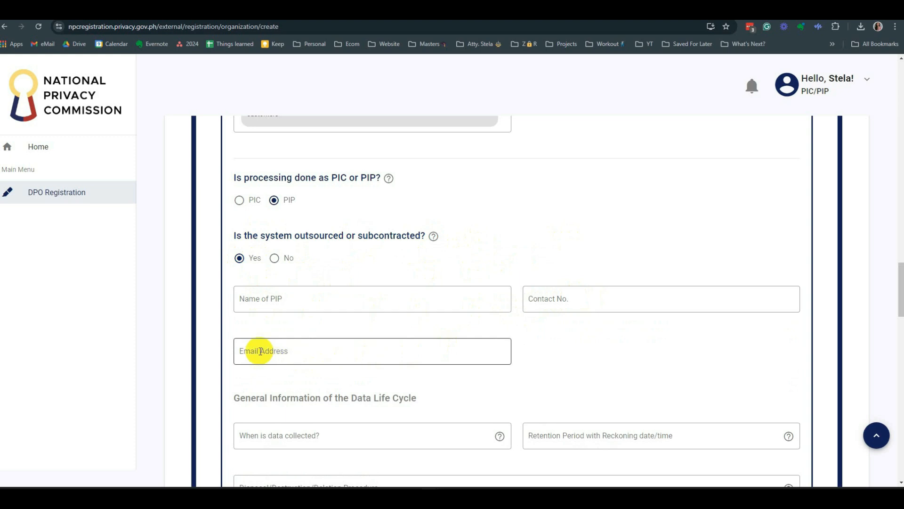
pyautogui.moveTo(328, 236); pyautogui.dragTo(414, 238)
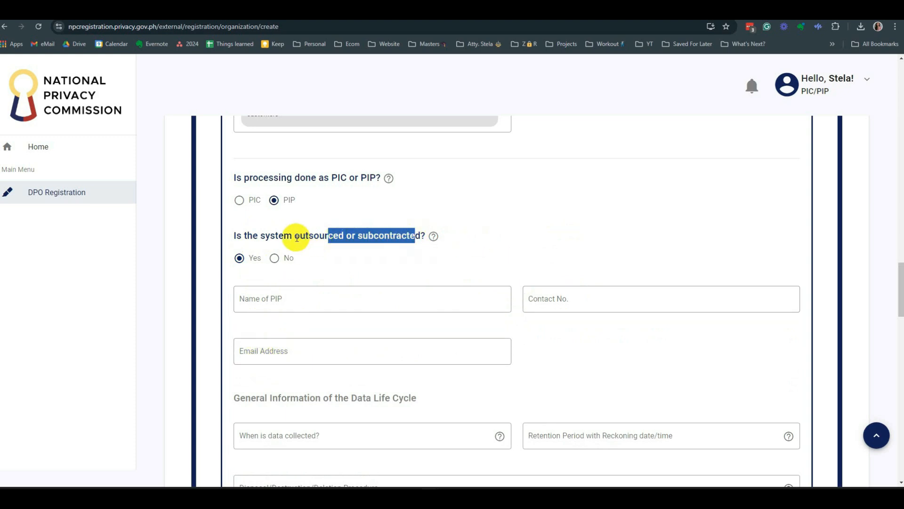
pyautogui.click(283, 266)
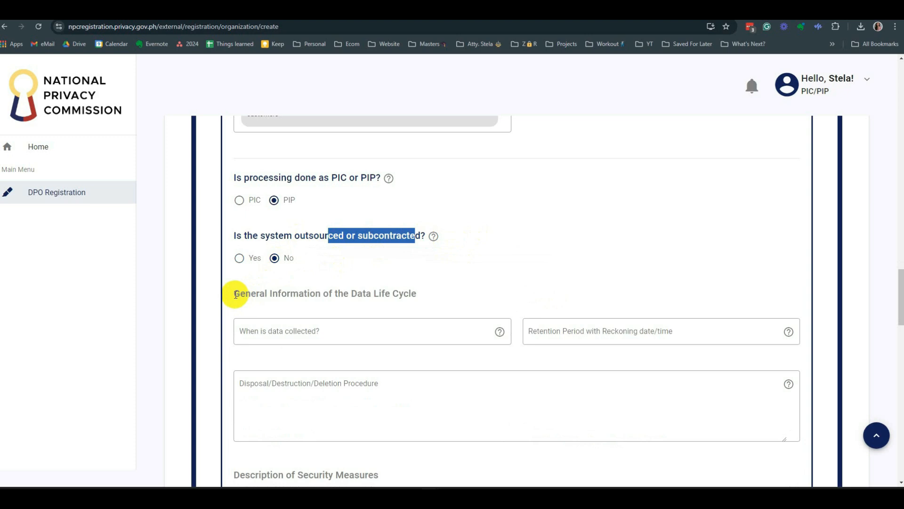
pyautogui.moveTo(236, 294); pyautogui.dragTo(426, 293)
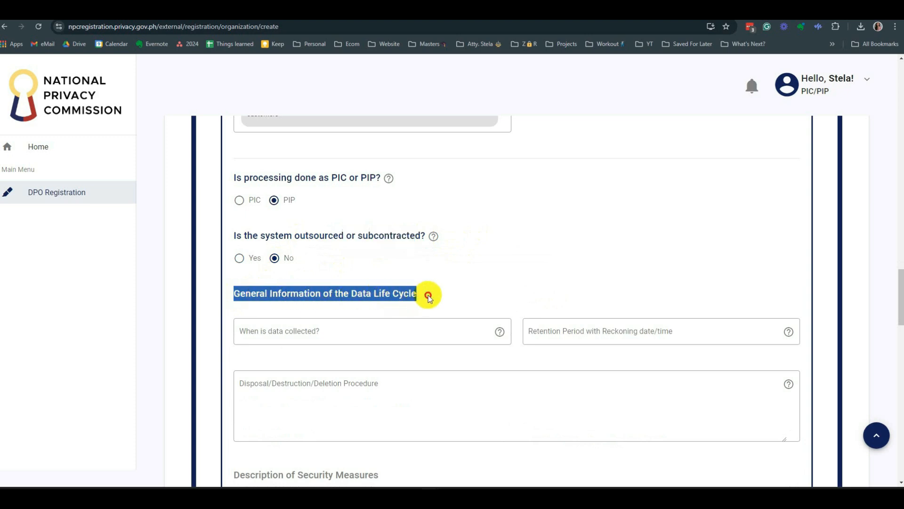
pyautogui.scroll(-1, 519, 256)
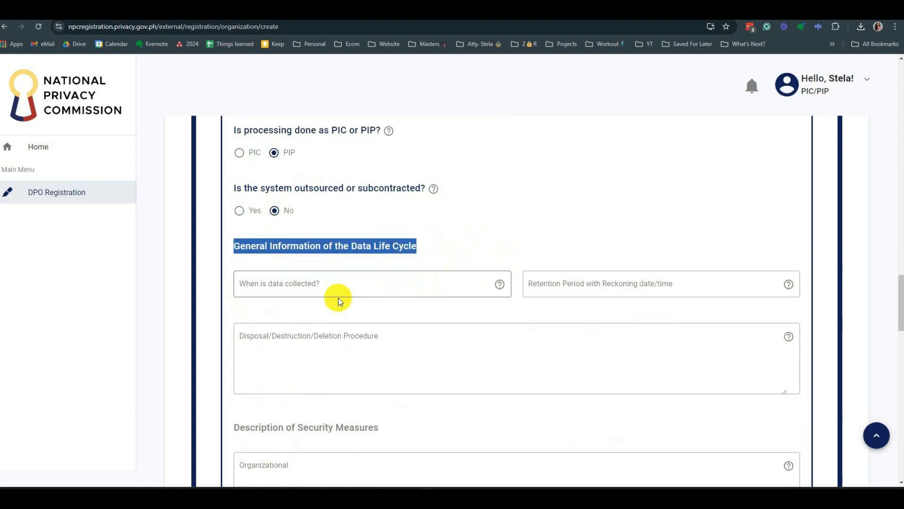
# - Scroll to the Data Life Cycle section and show the help tip for 'When is data collected?'
pyautogui.scroll(-2, 293, 298)
pyautogui.scroll(-1, 297, 302)
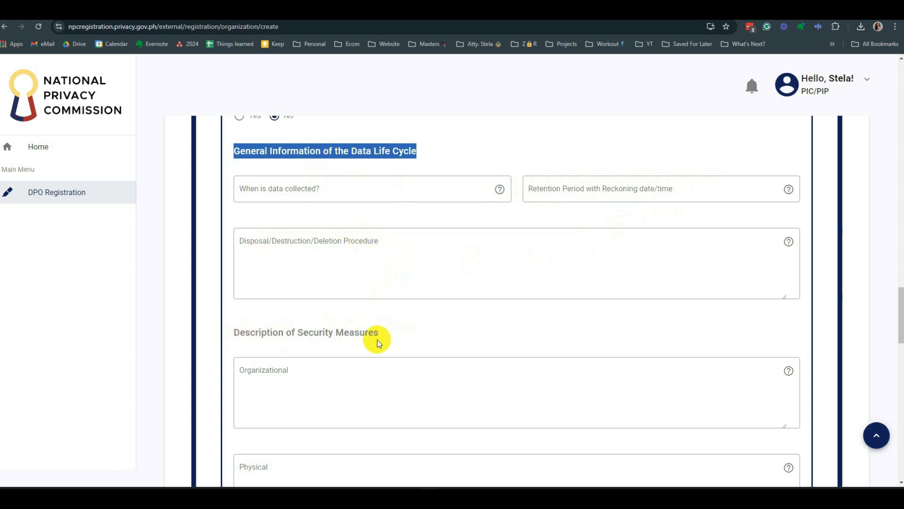
pyautogui.scroll(1, 446, 336)
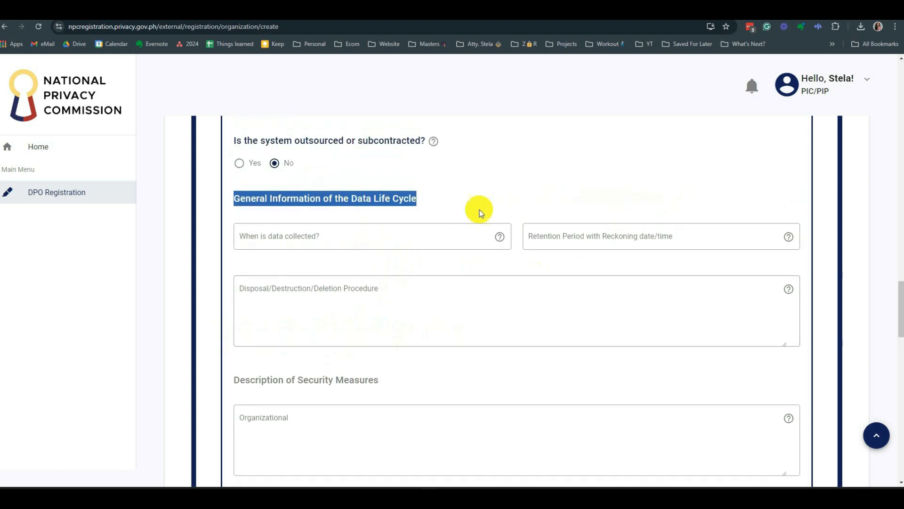
pyautogui.click(491, 171)
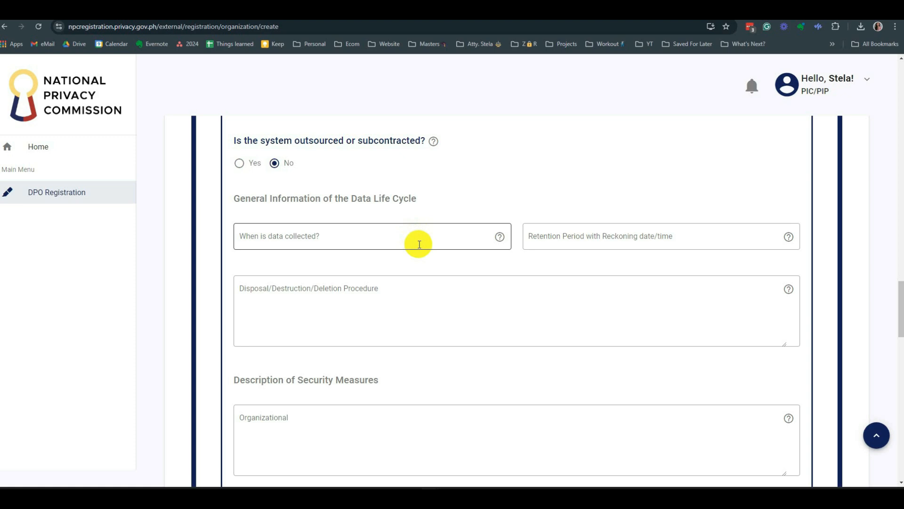
pyautogui.moveTo(499, 236)
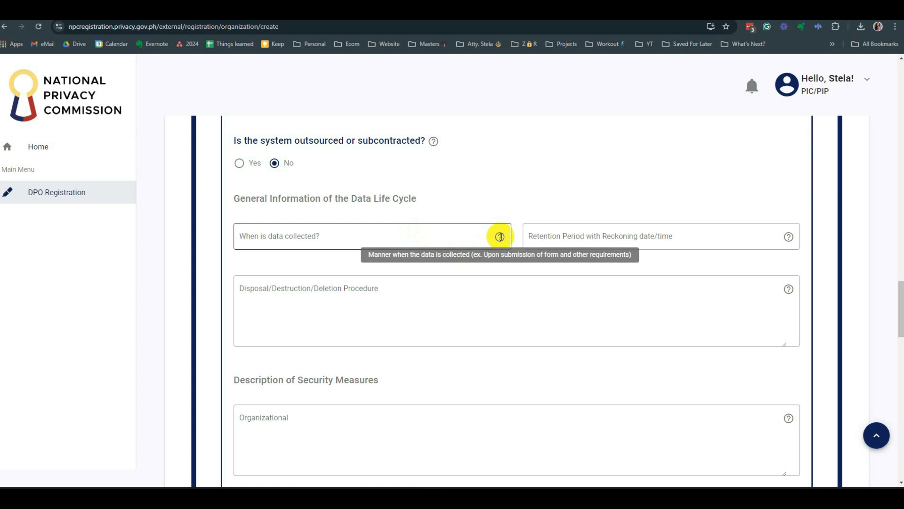
# - Enter 'Upon submission form and other requirements (registration process)' as when data is collected
pyautogui.click(461, 235)
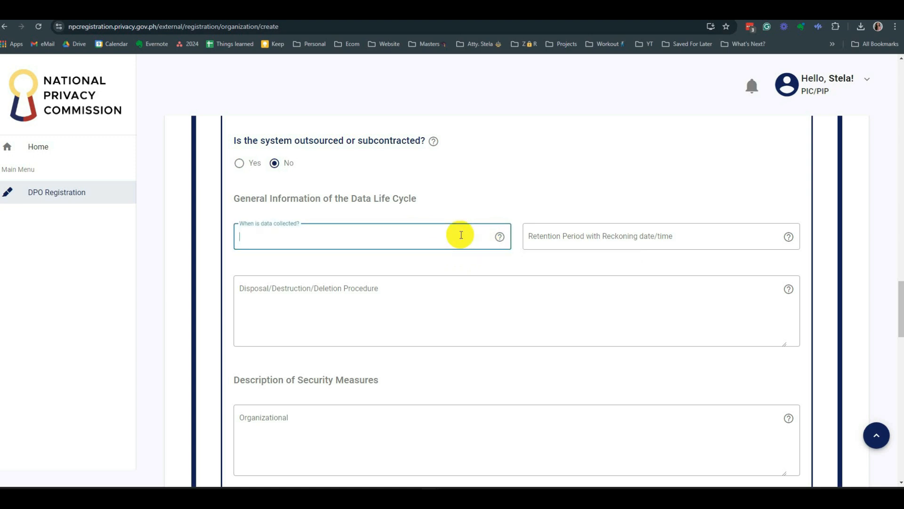
pyautogui.write('Upon submission form and other requirements (registrationb')
pyautogui.press('BackSpace')
pyautogui.write('process)')
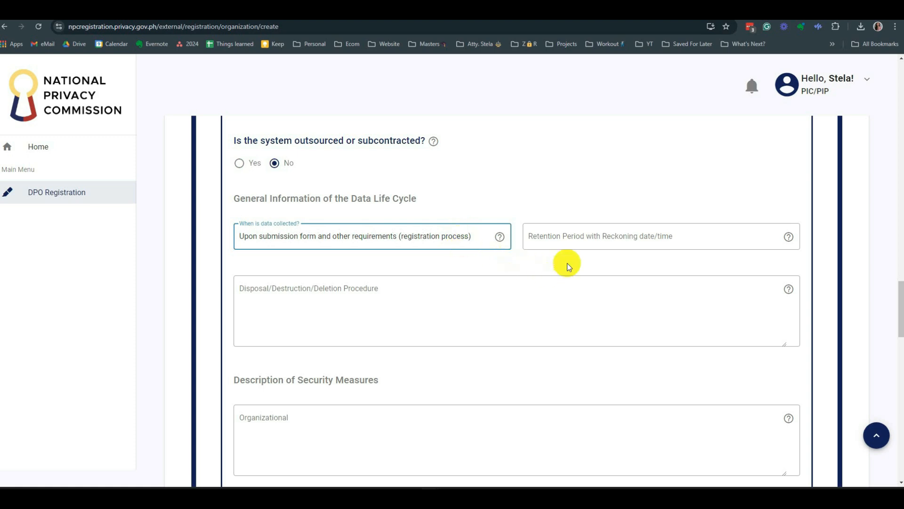
pyautogui.click(599, 240)
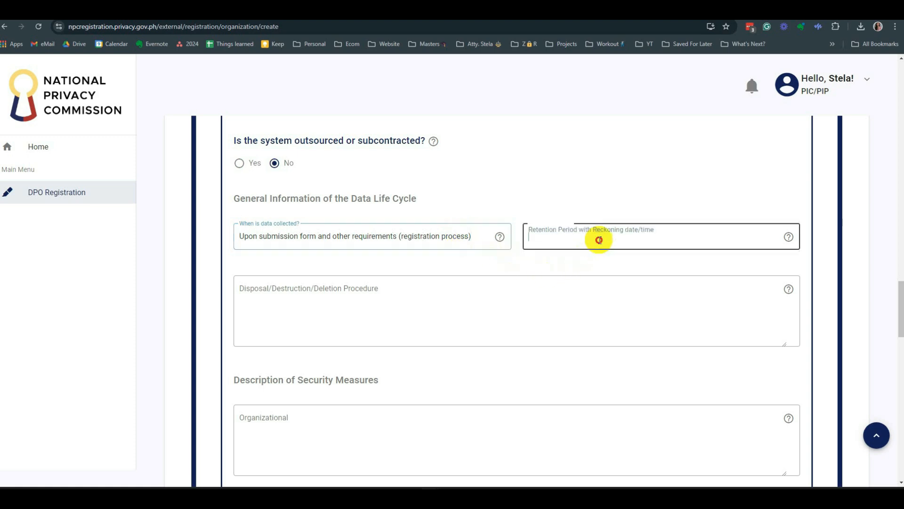
# - Replace '2 years from registration' with a per-contract retention period from registration/onboarding, noting SAAS variation
pyautogui.moveTo(787, 237)
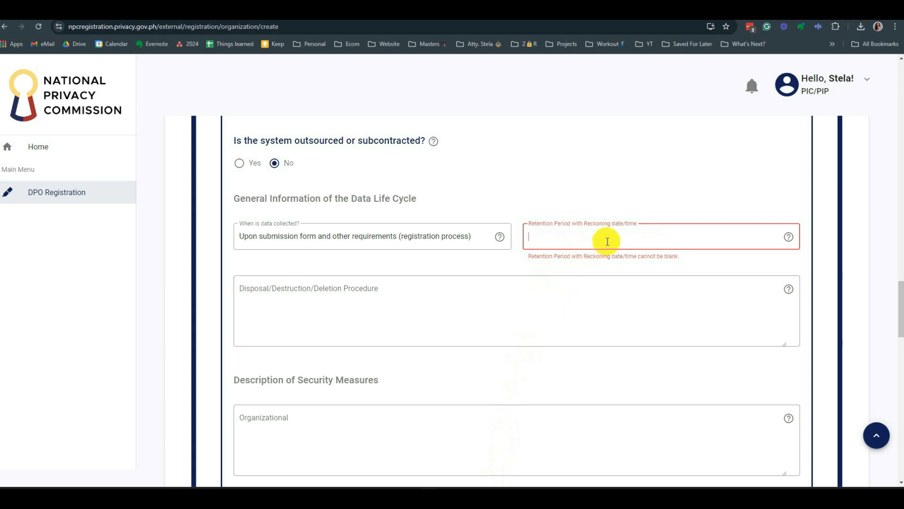
pyautogui.write('2 years from registration')
pyautogui.moveTo(621, 239); pyautogui.dragTo(475, 253)
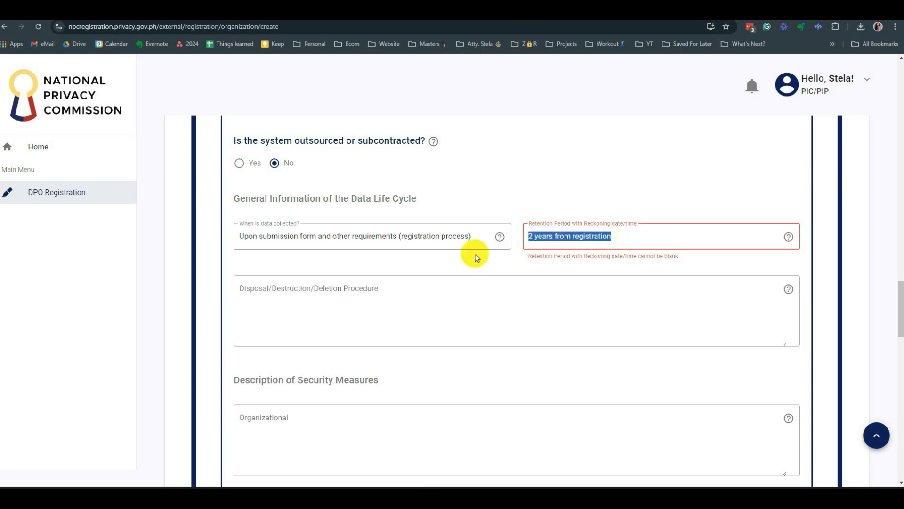
pyautogui.write('Depend')
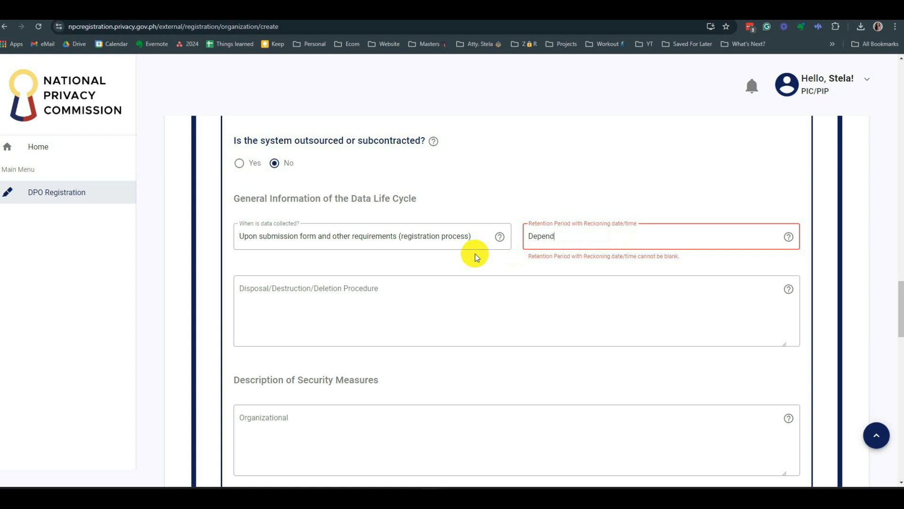
pyautogui.write('s on the term/period that is specified as per individ')
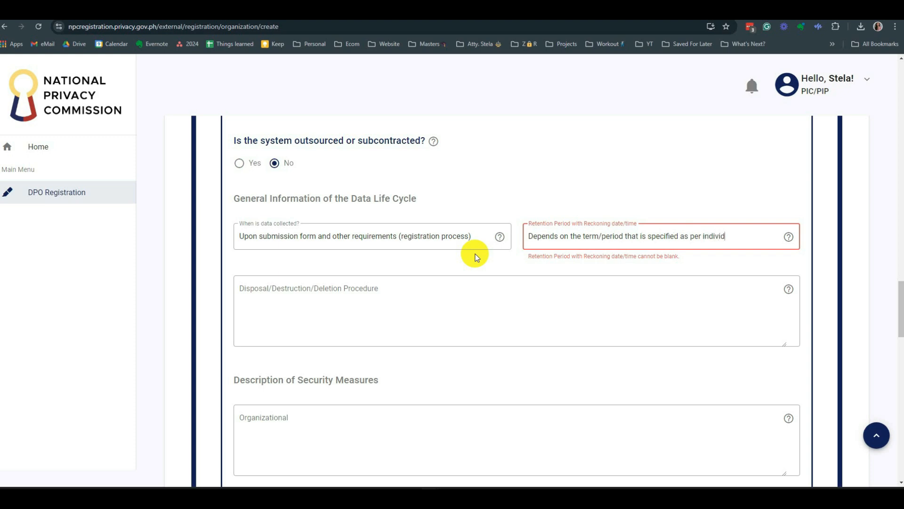
pyautogui.write('ual contract')
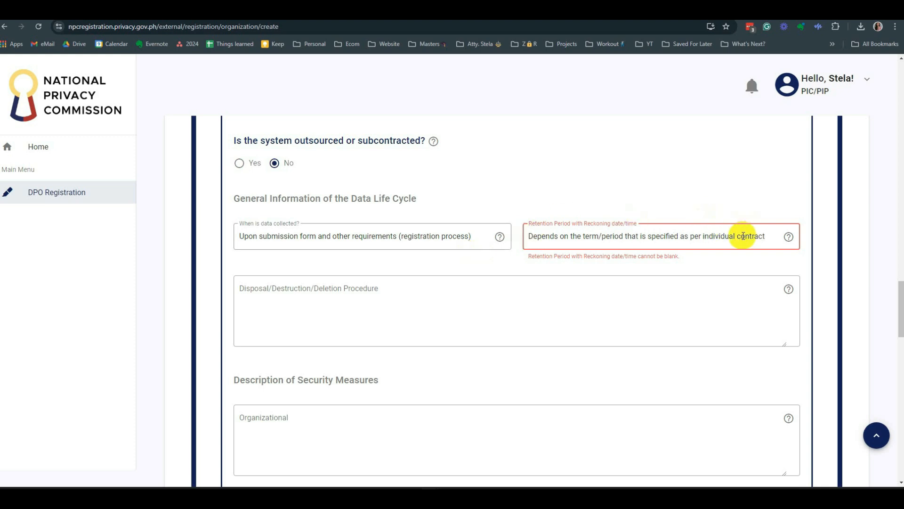
pyautogui.write(' from the')
pyautogui.write(' da')
pyautogui.press('BackSpace')
pyautogui.press('BackSpace')
pyautogui.press('BackSpace')
pyautogui.press('BackSpace')
pyautogui.press('BackSpace')
pyautogui.press('BackSpace')
pyautogui.write('date on reg')
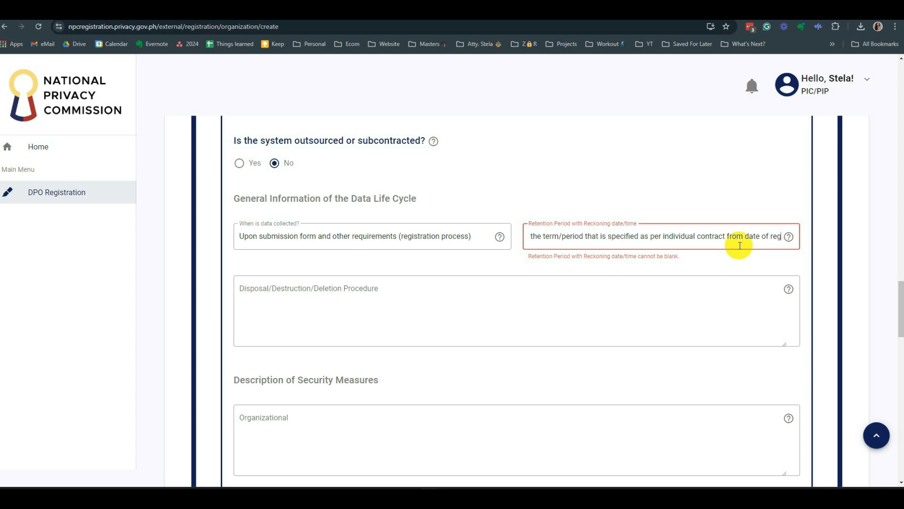
pyautogui.write('istration/onboarding (this cg')
pyautogui.press('BackSpace')
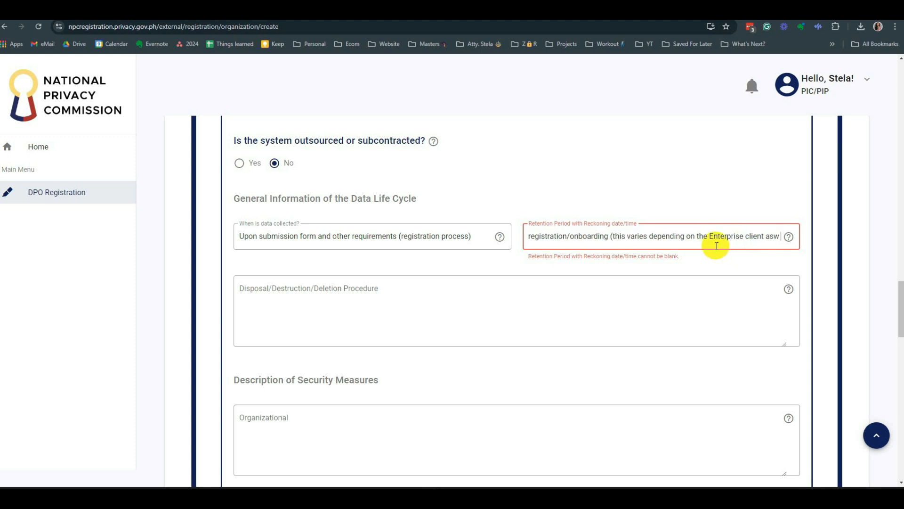
pyautogui.write('are merely a')
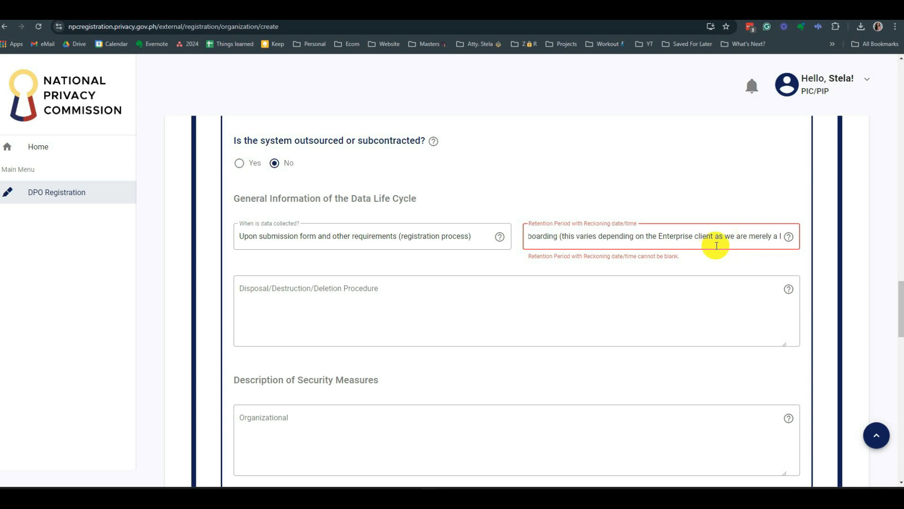
pyautogui.write(' SAAS platfor')
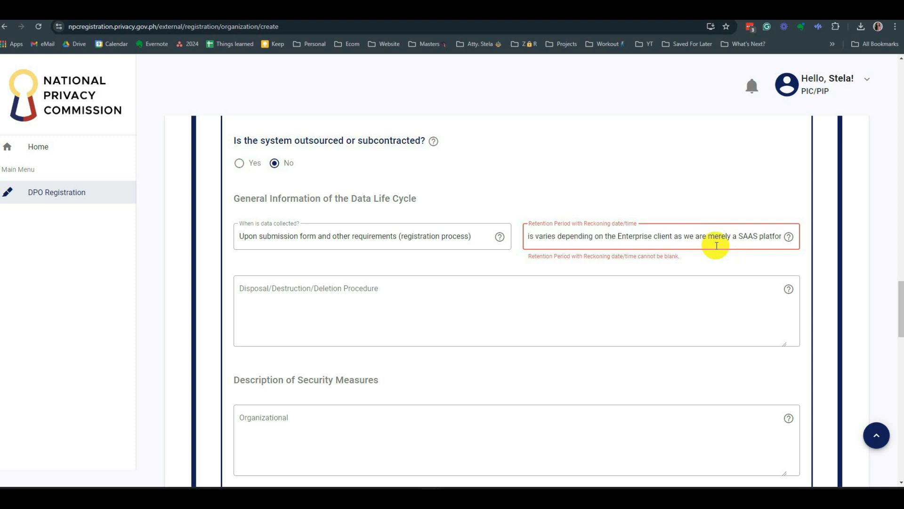
pyautogui.write('m.')
# - Describe disposal as online deletion on contract termination, Enterprise client request or data subject request
pyautogui.click(398, 307)
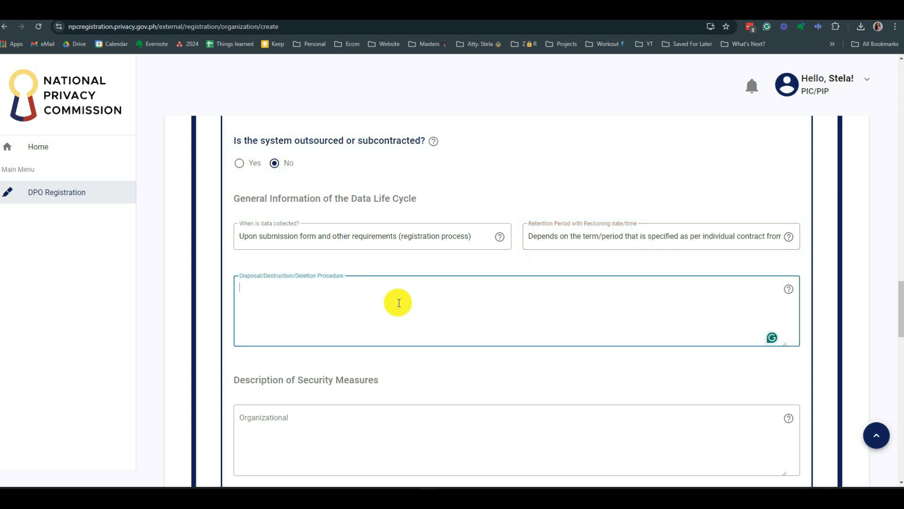
pyautogui.moveTo(789, 289)
pyautogui.write('Via online deletion of data upon termination of the contract or request of the Enterprise client or upon request of the data subject')
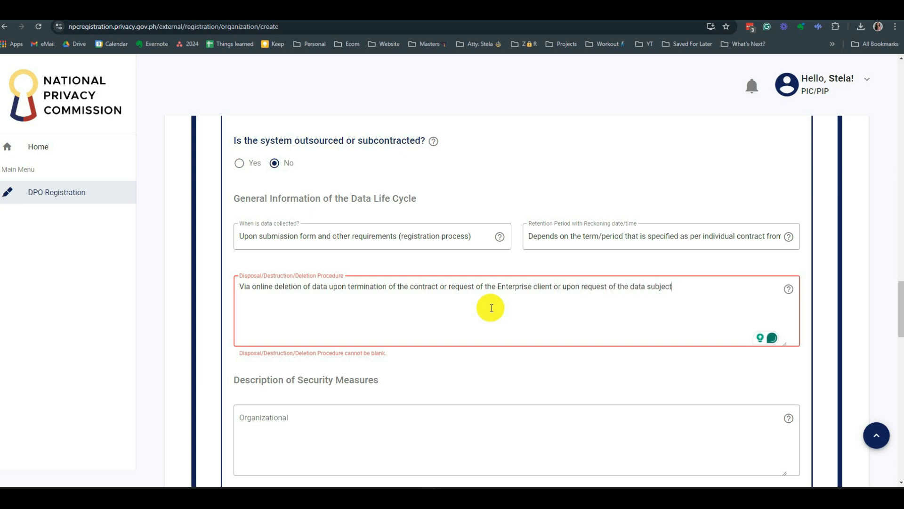
# - Draft 'Registration of DPO and DPS' in the Organizational security measures field
pyautogui.click(468, 434)
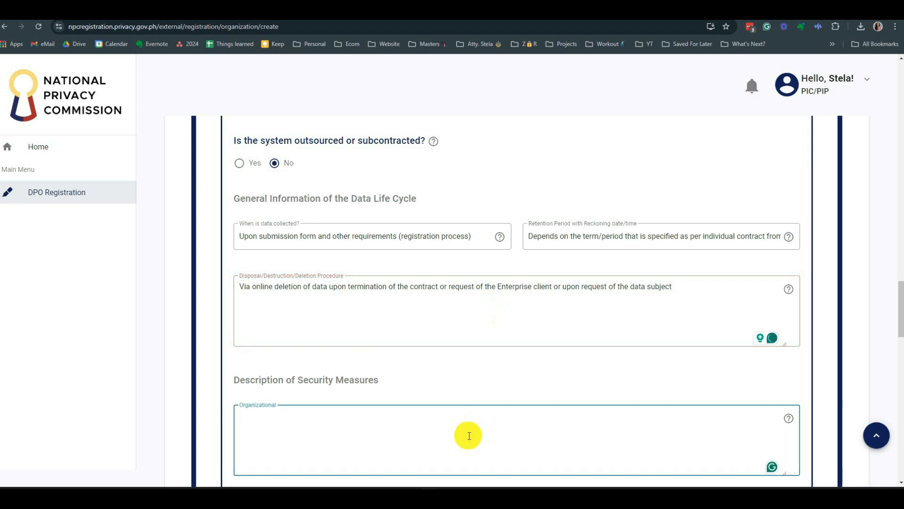
pyautogui.scroll(-5, 456, 360)
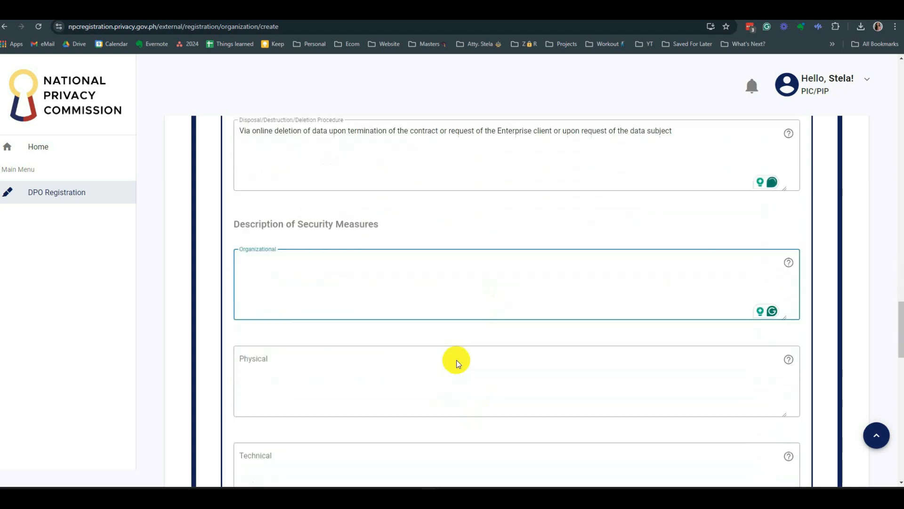
pyautogui.moveTo(788, 181)
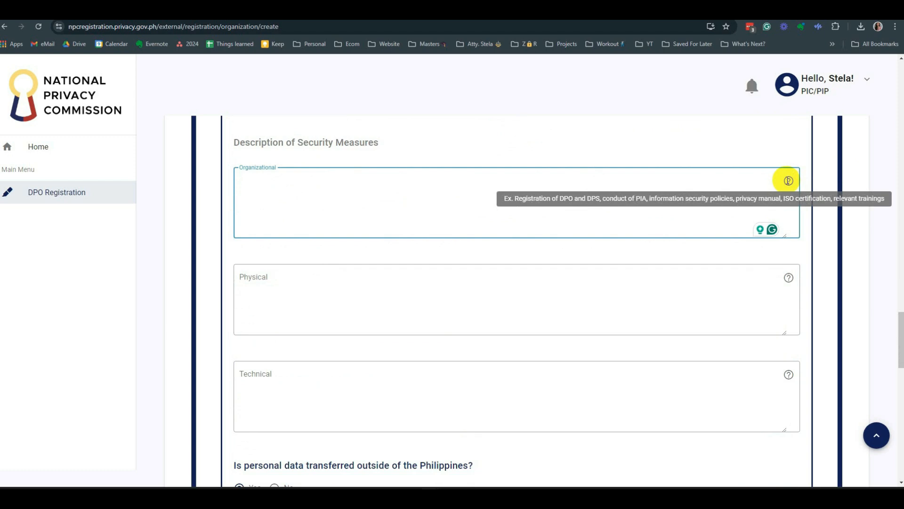
pyautogui.write('Registration of DPO and DPS')
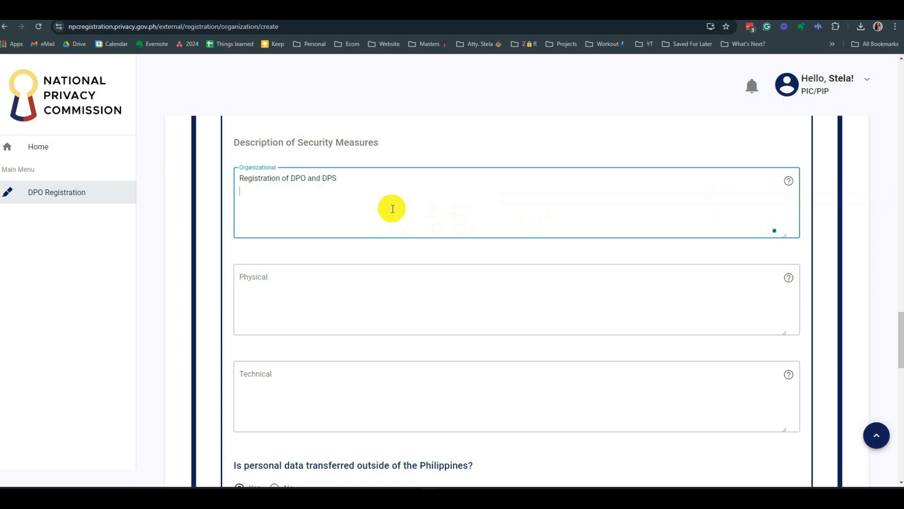
pyautogui.press('Return')
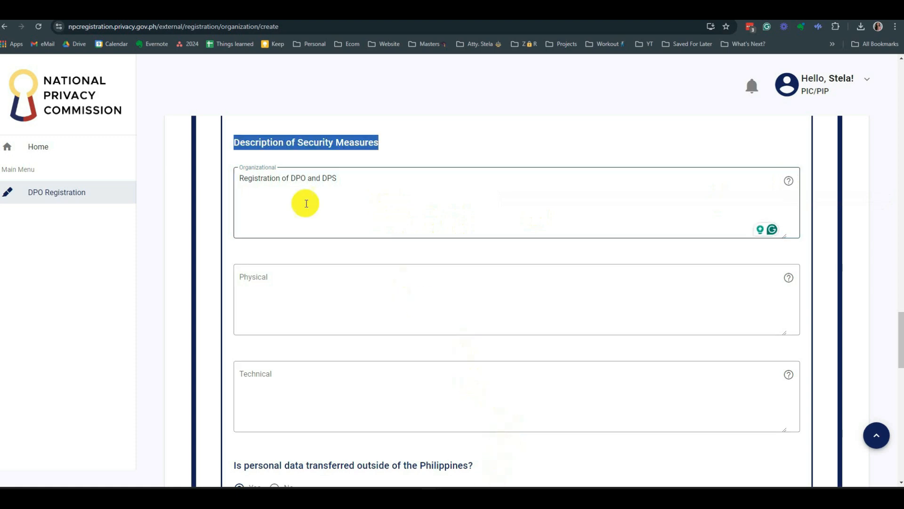
# - Replace the draft with the pasted Data Privacy Officer paragraph and remove the blank line
pyautogui.click(305, 202)
pyautogui.moveTo(381, 185); pyautogui.dragTo(208, 176)
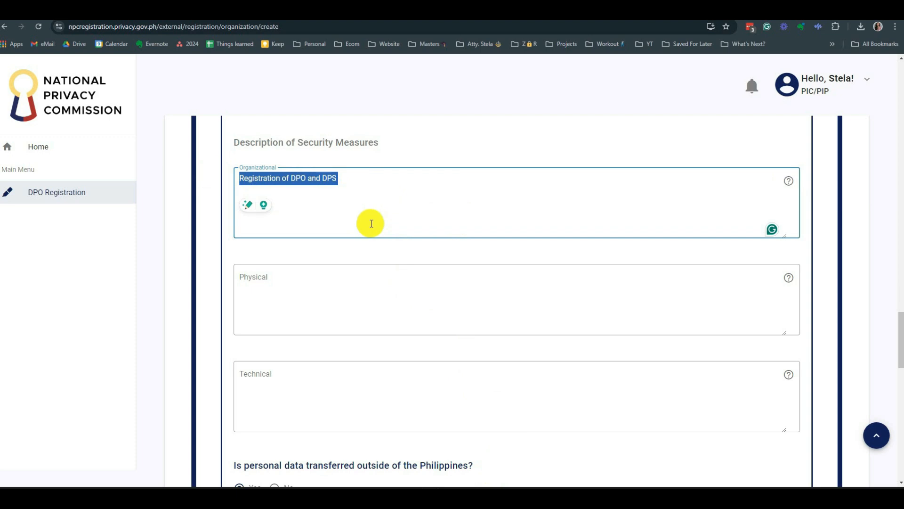
pyautogui.write("Organizational Security Measures:  Data Privacy Officer: We have appointed a Data Privacy Officer (DPO) responsible for ensuring compliance with data protection laws and regulations, and for overseeing the implementation of the organization's data protection policies.")
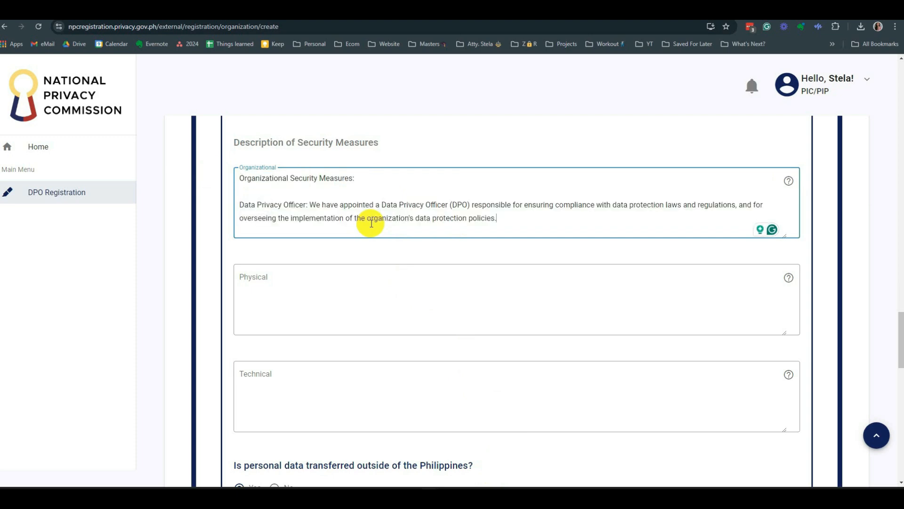
pyautogui.click(263, 196)
pyautogui.press('BackSpace')
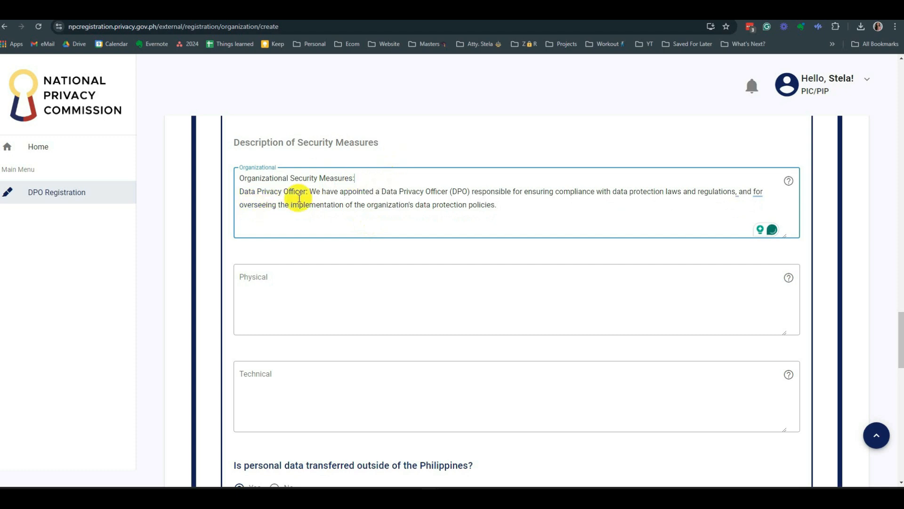
pyautogui.moveTo(308, 191); pyautogui.dragTo(229, 193)
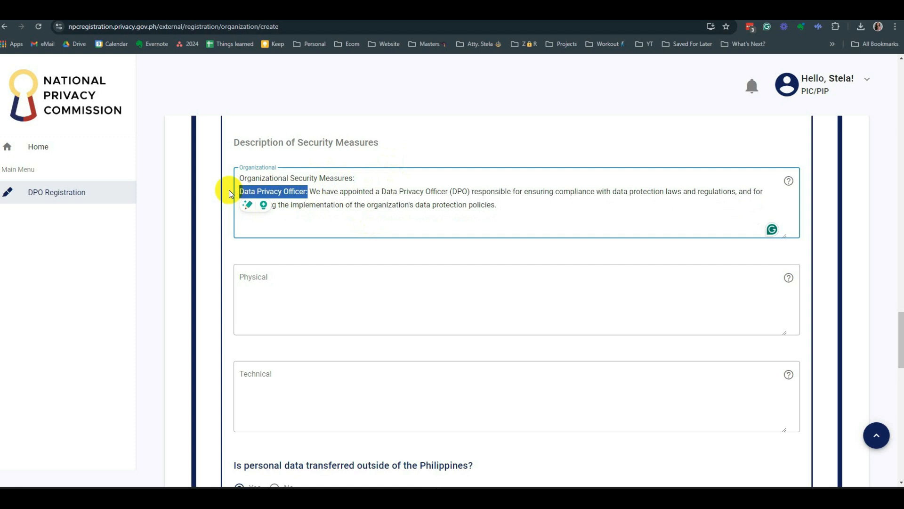
pyautogui.click(395, 205)
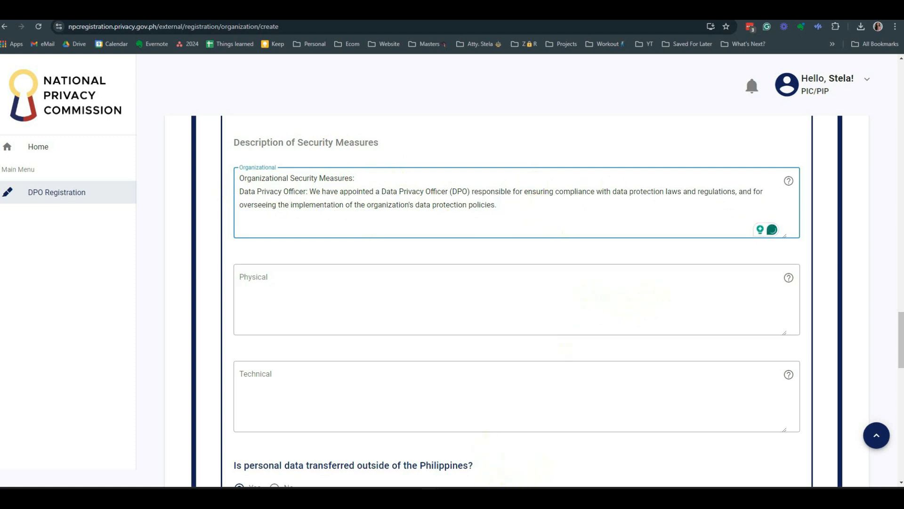
# - Add the Policies and Procedures and Employee Training and Awareness paragraphs below
pyautogui.press('Return')
pyautogui.write('Policies and Procedures: We have established comprehensive data protection policies and procedures, including a Data Privacy Policy, Data Retention Policy, and a Breach Management Protocol.')
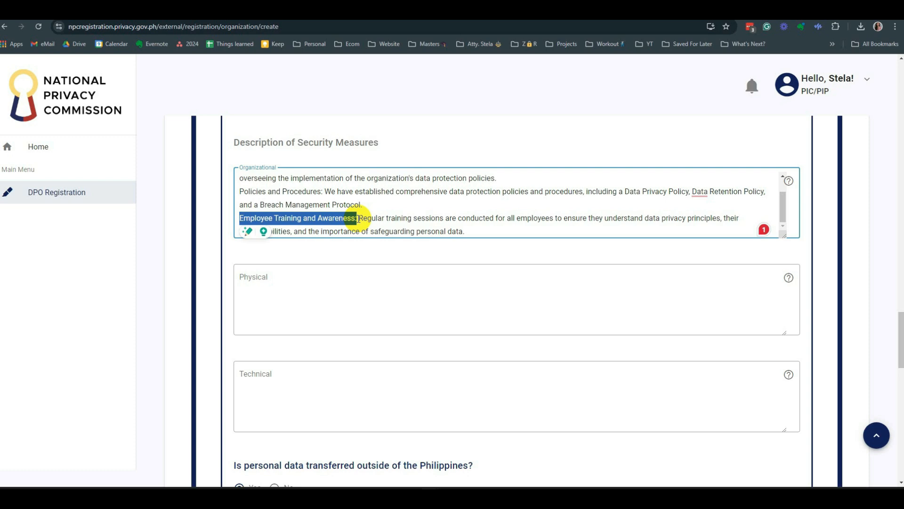
pyautogui.click(380, 251)
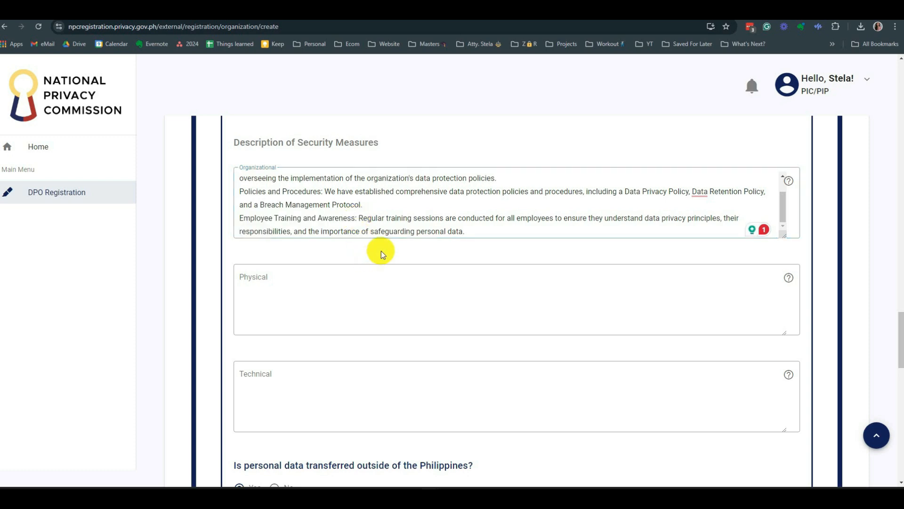
pyautogui.click(479, 228)
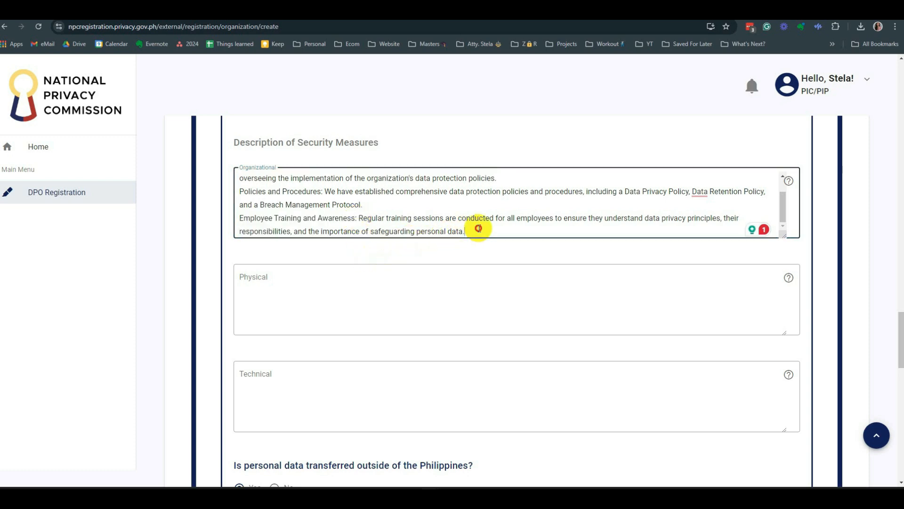
pyautogui.click(491, 203)
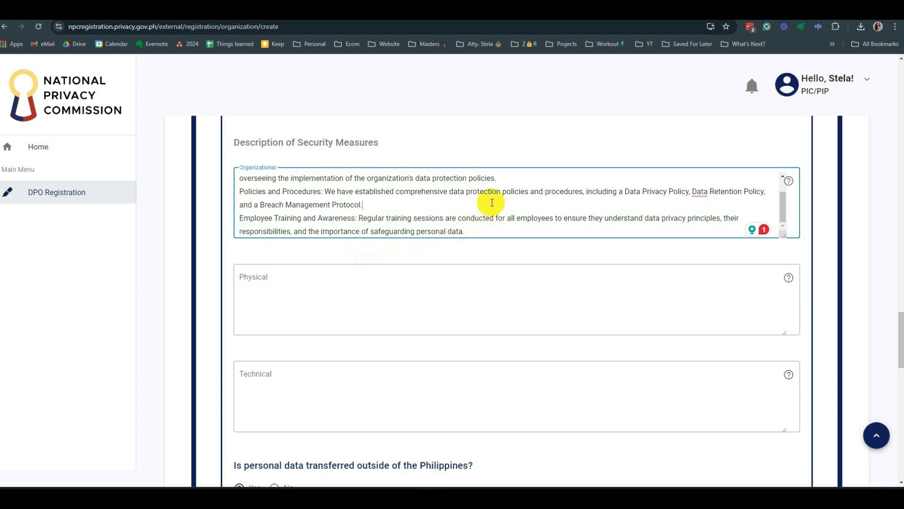
pyautogui.click(486, 229)
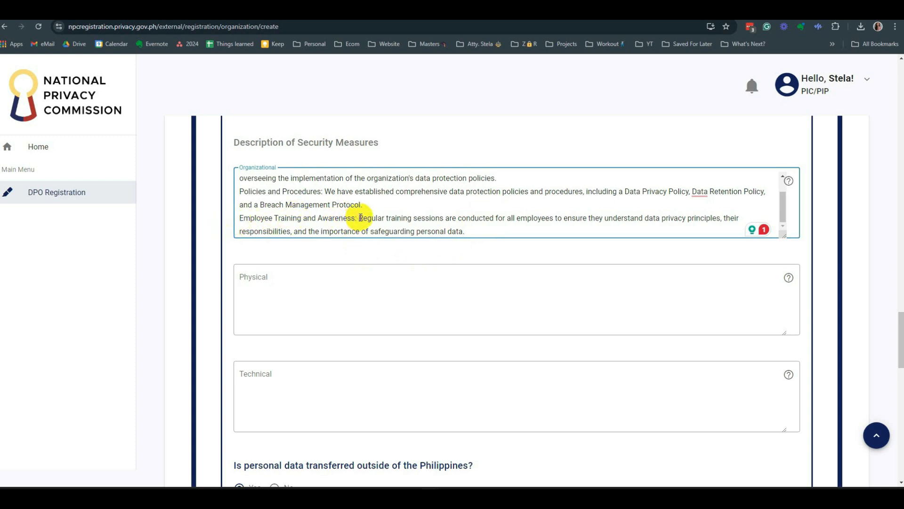
pyautogui.moveTo(357, 218); pyautogui.dragTo(239, 218)
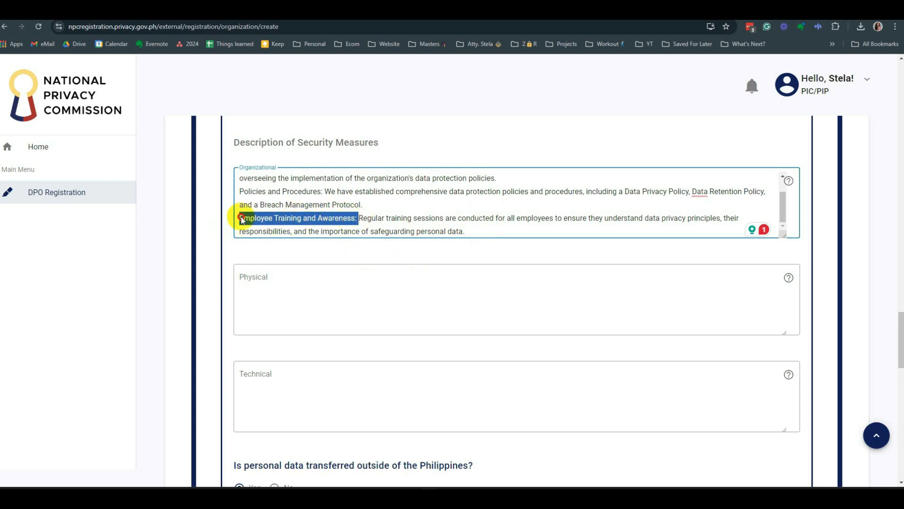
pyautogui.click(508, 231)
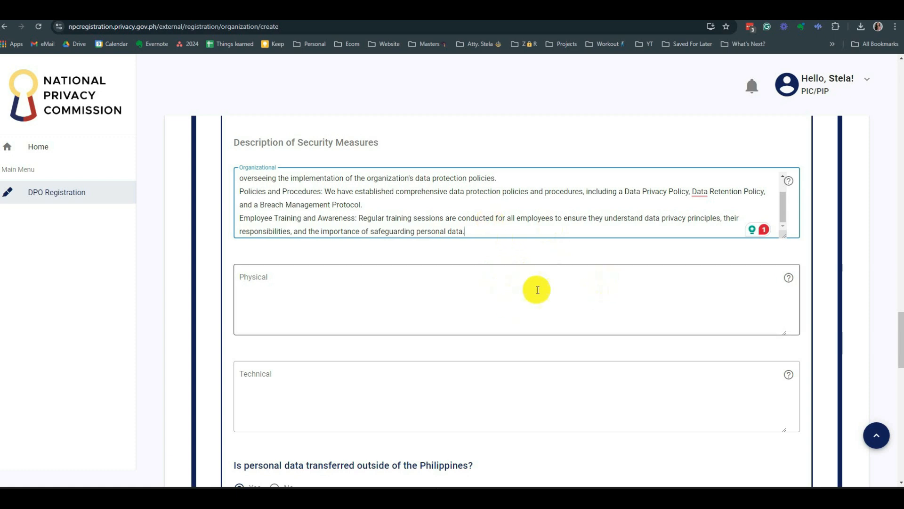
pyautogui.scroll(1, 537, 288)
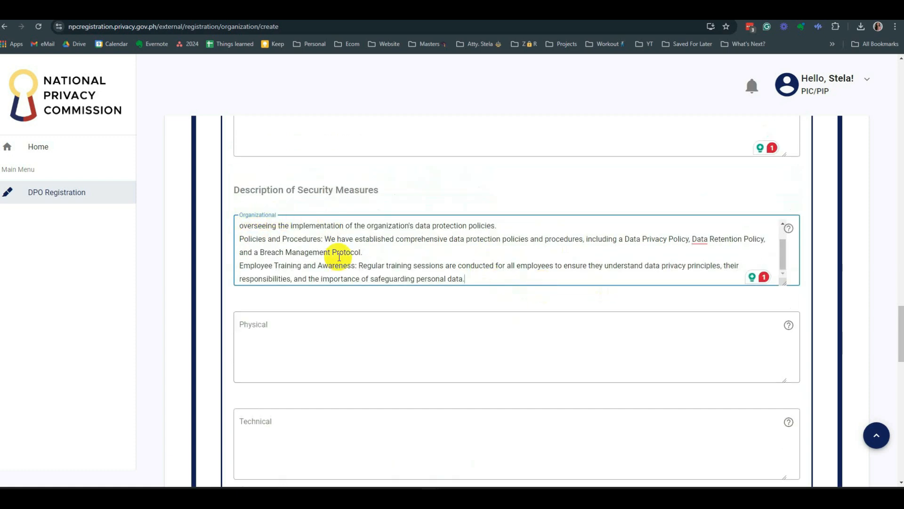
pyautogui.scroll(1, 339, 255)
pyautogui.scroll(-1, 344, 250)
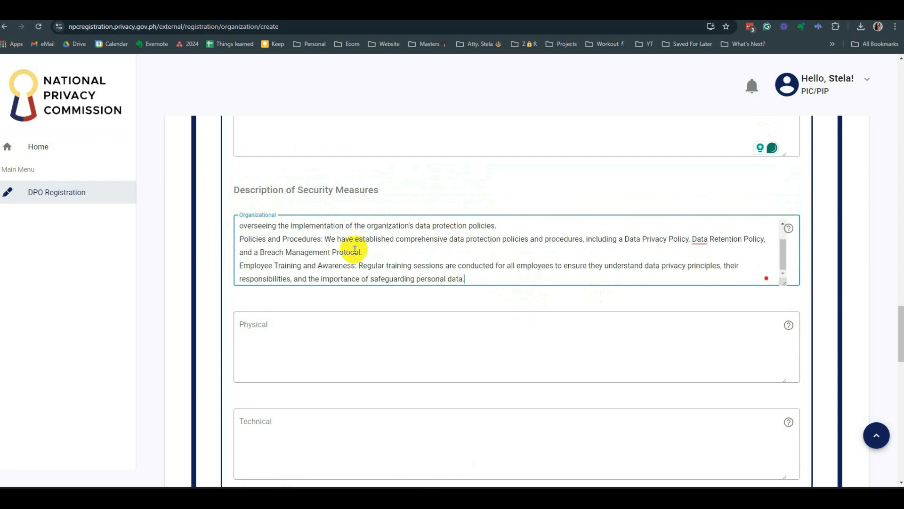
# - Paste the controlled access and surveillance text into Physical measures, deleting the storage areas and server rooms phrase
pyautogui.click(365, 325)
pyautogui.scroll(-2, 369, 315)
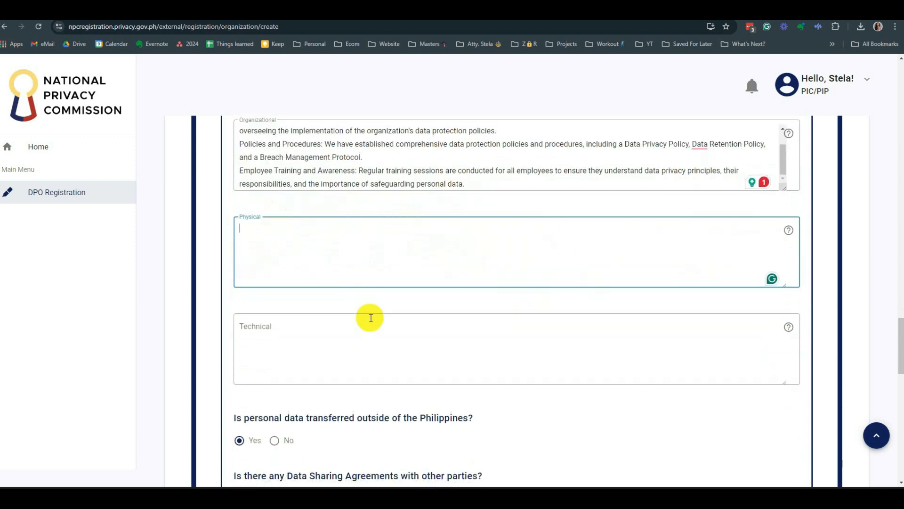
pyautogui.scroll(1, 414, 255)
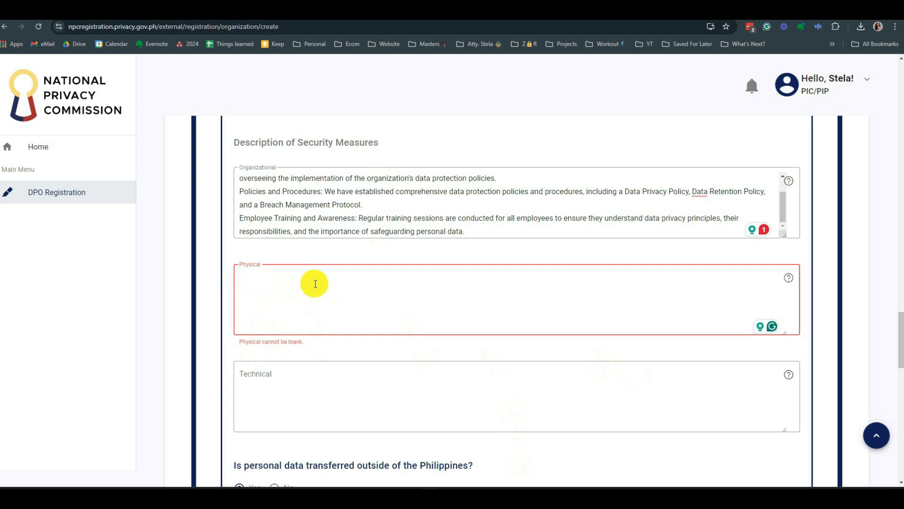
pyautogui.write('Controlled Access: Access to data storage areas, such as server rooms, is restricted to authorized personnel only. Physical security controls include locked doors, access cards, and biometric authentication. Surveillance: The premises are monitored by security cameras, and the footage is retained for a limited period to ensure the security of the facilities.')
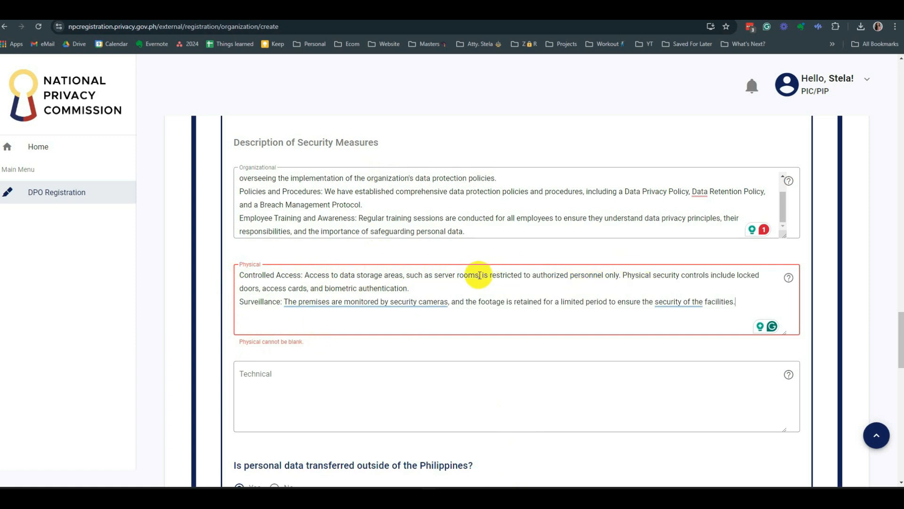
pyautogui.moveTo(419, 276); pyautogui.dragTo(480, 276)
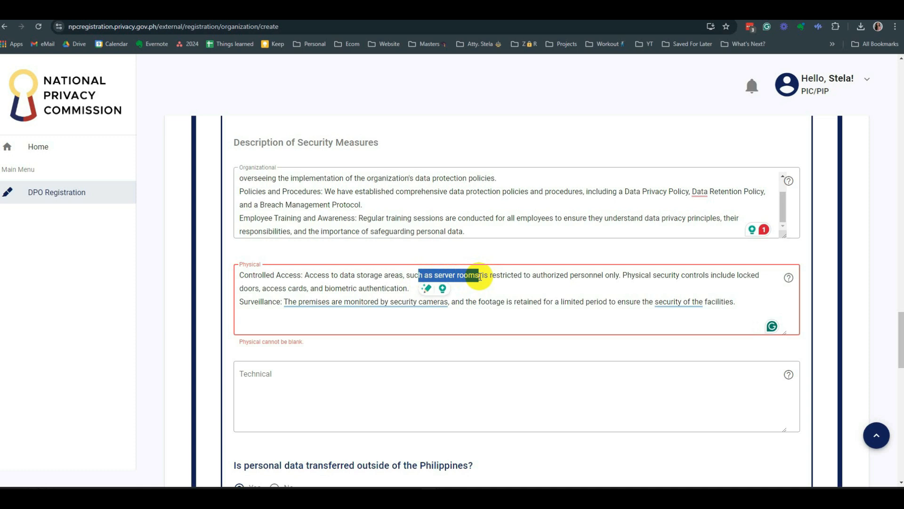
pyautogui.click(325, 276)
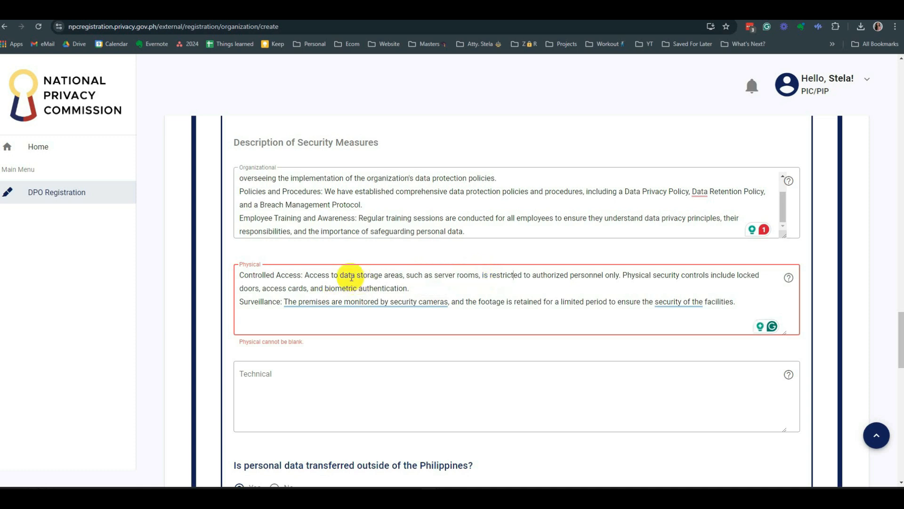
pyautogui.moveTo(355, 276); pyautogui.dragTo(481, 276)
pyautogui.press('BackSpace')
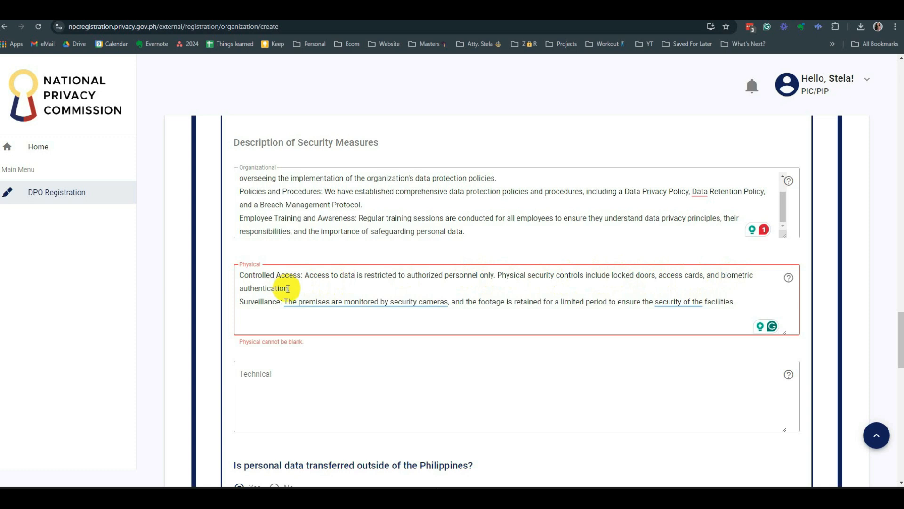
# - Drop the biometric authentication phrase and reword it to 'locked doors and access cards'
pyautogui.moveTo(288, 289); pyautogui.dragTo(703, 276)
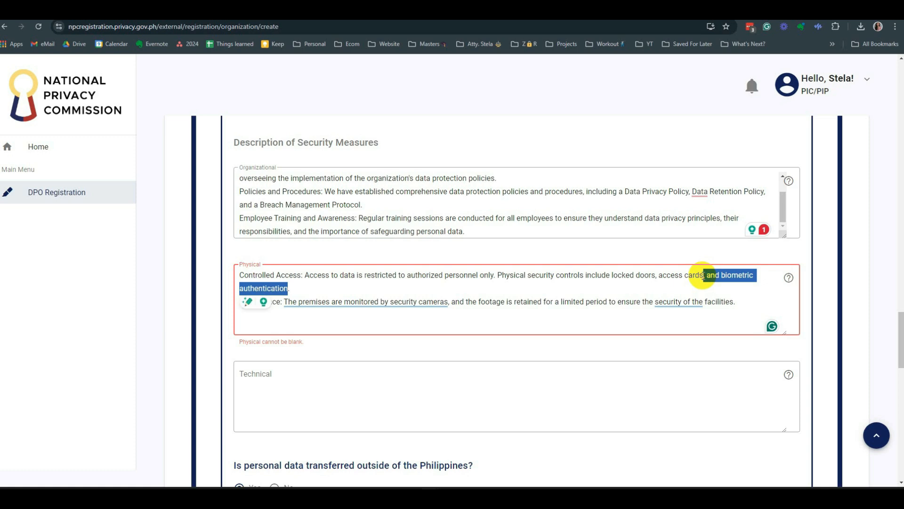
pyautogui.press('BackSpace')
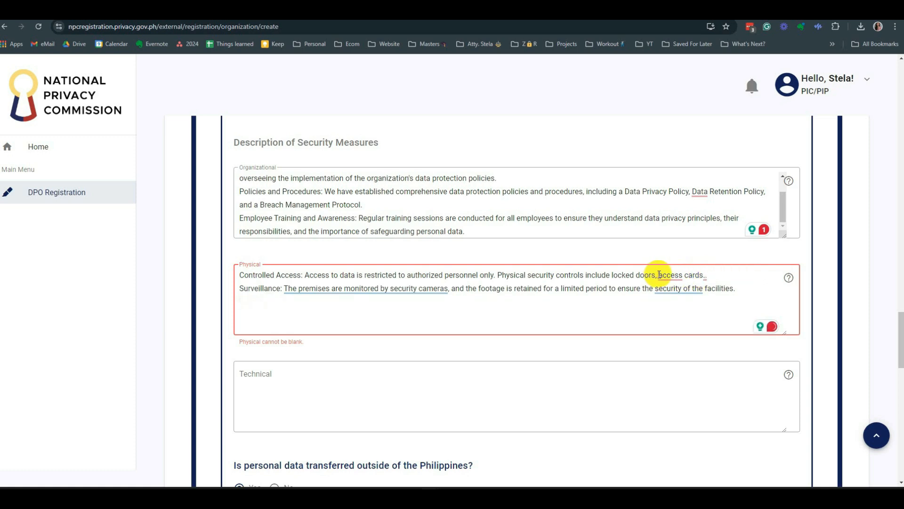
pyautogui.click(659, 275)
pyautogui.press('BackSpace')
pyautogui.write('and')
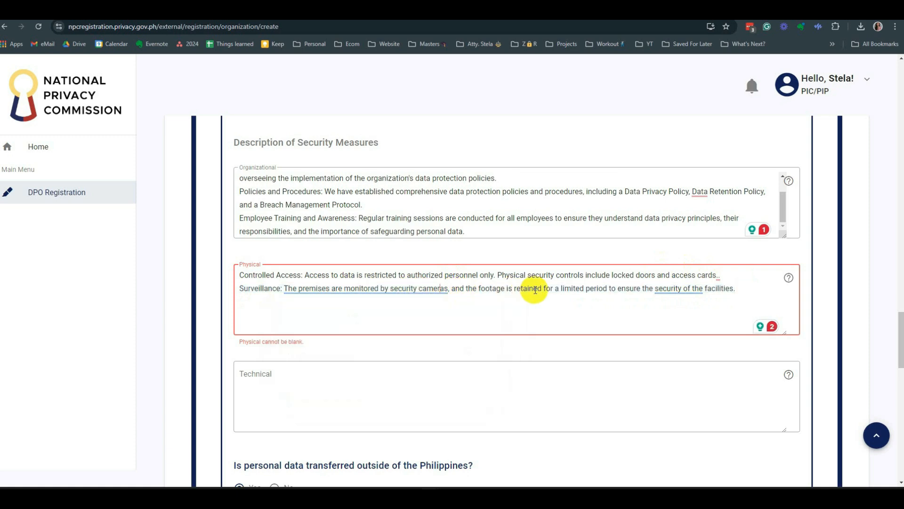
pyautogui.moveTo(707, 288)
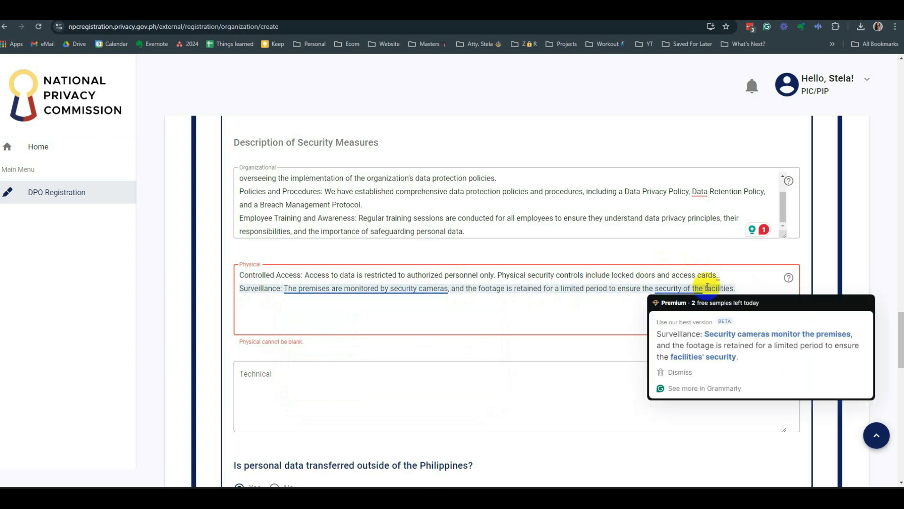
pyautogui.click(766, 289)
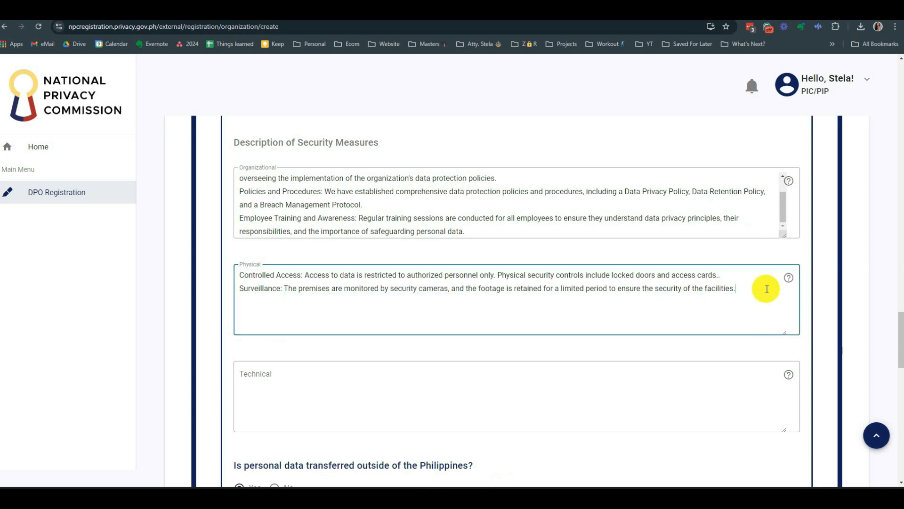
pyautogui.moveTo(789, 277)
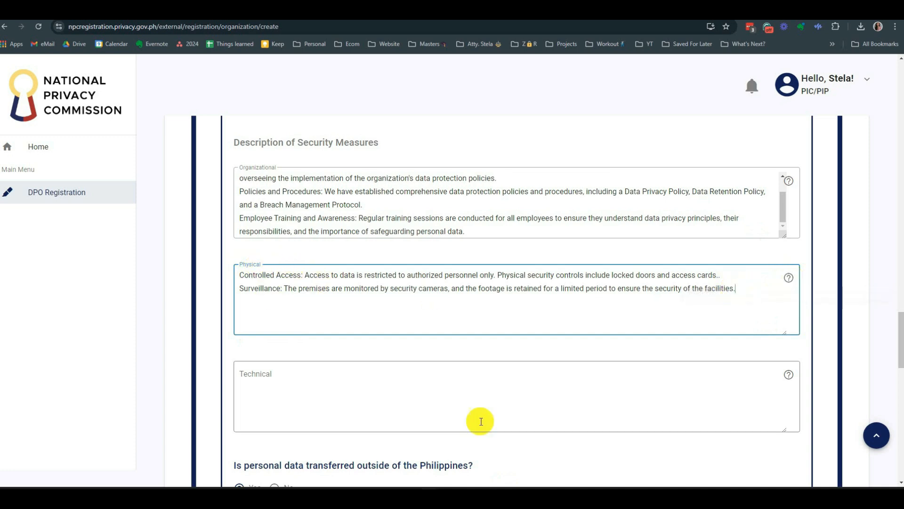
# - Paste encryption, access control, firewall and backup measures into Technical, enlarge the box, and delete 'AES-256'
pyautogui.scroll(-3, 518, 415)
pyautogui.click(518, 258)
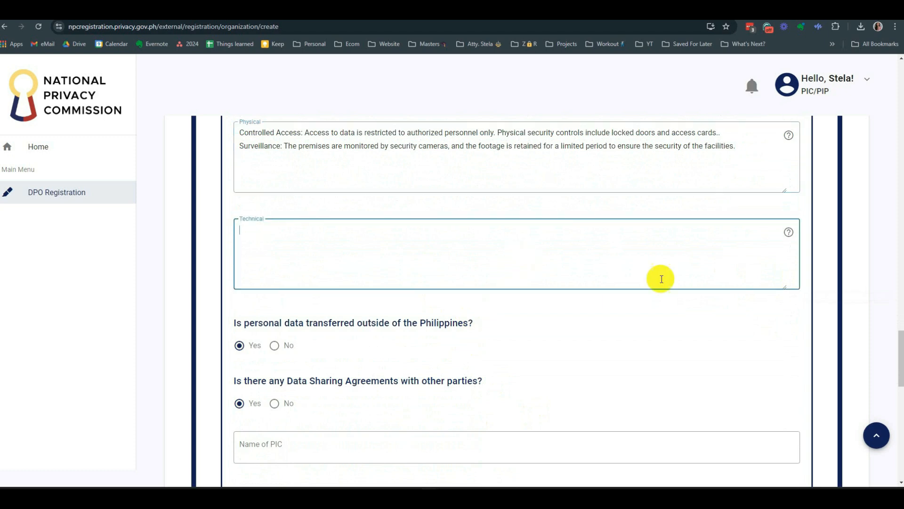
pyautogui.moveTo(788, 232)
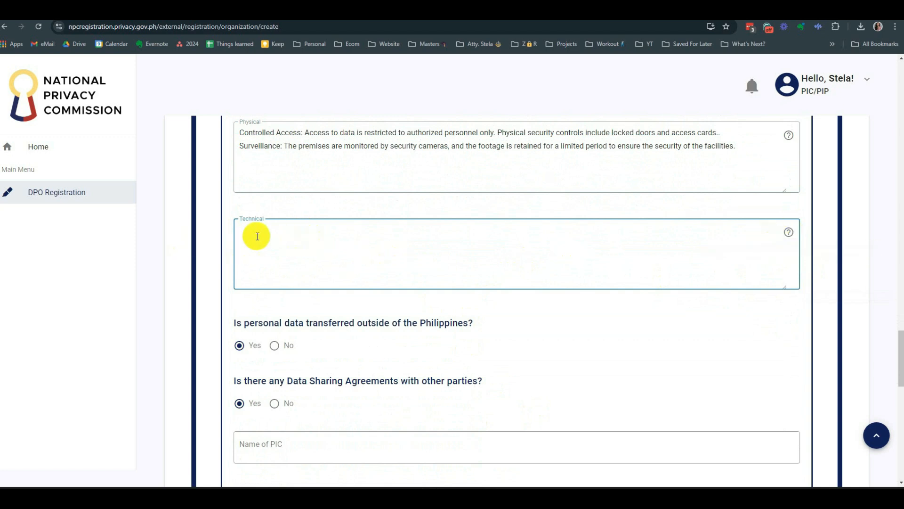
pyautogui.hotkey('ctrl', 'v')
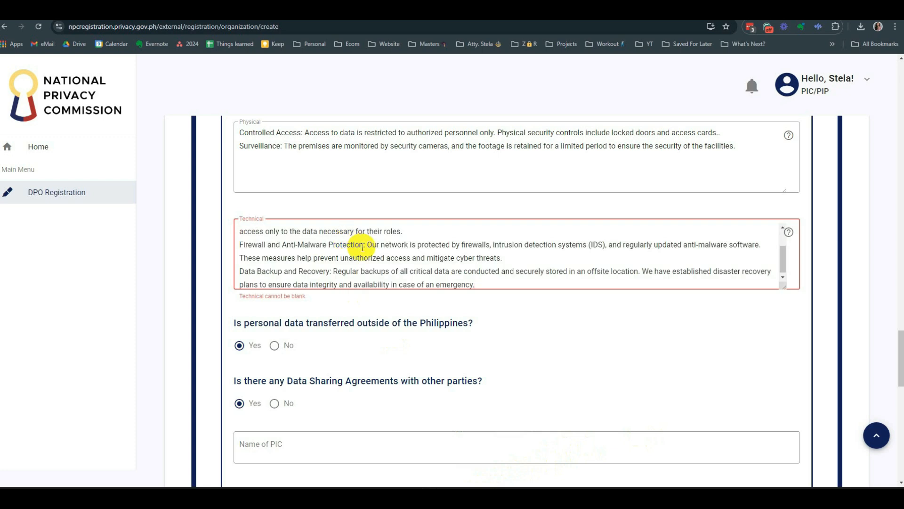
pyautogui.moveTo(783, 285); pyautogui.dragTo(796, 378)
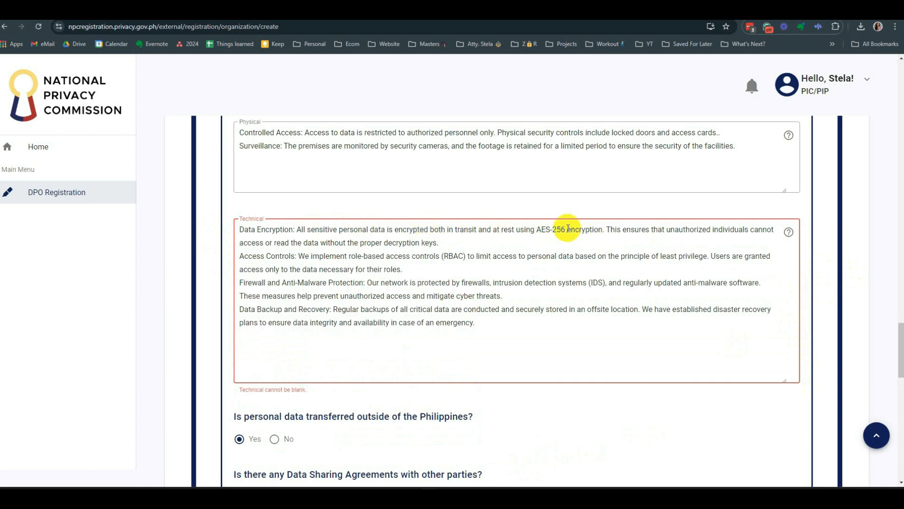
pyautogui.moveTo(567, 229); pyautogui.dragTo(535, 229)
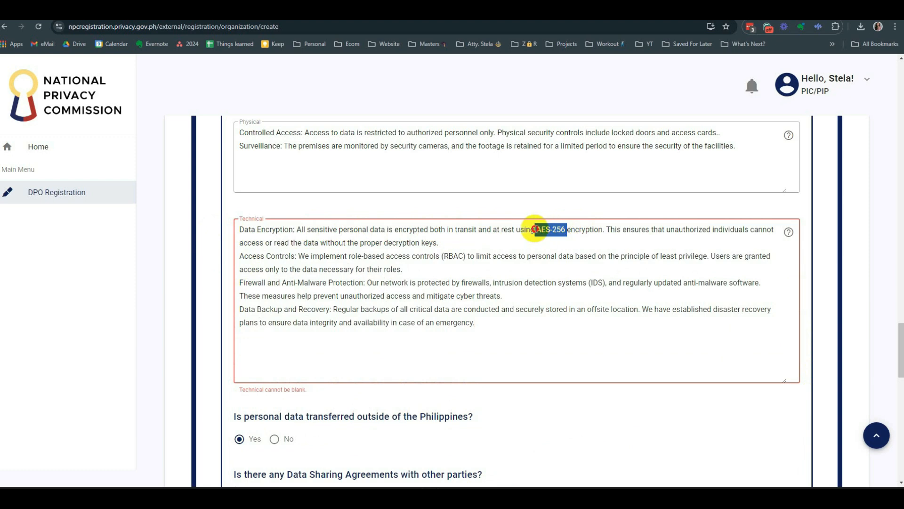
pyautogui.press('BackSpace')
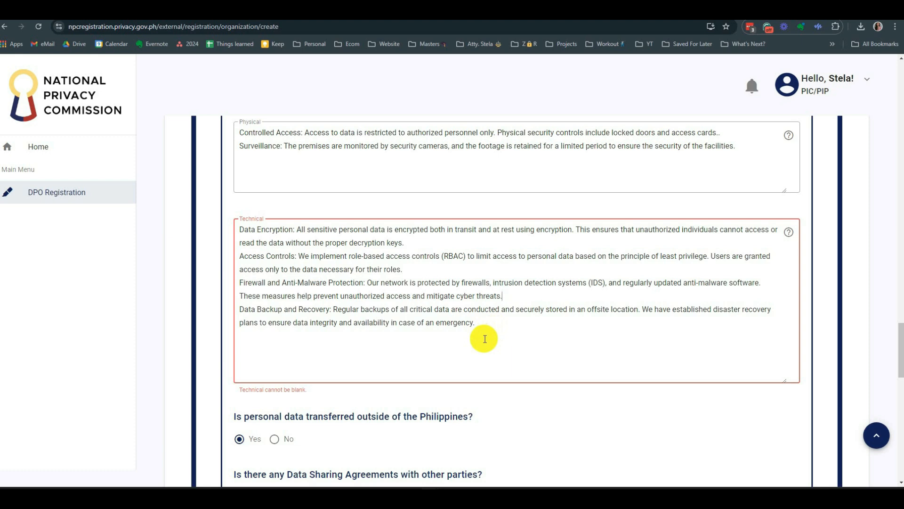
pyautogui.click(492, 330)
pyautogui.scroll(-1, 535, 328)
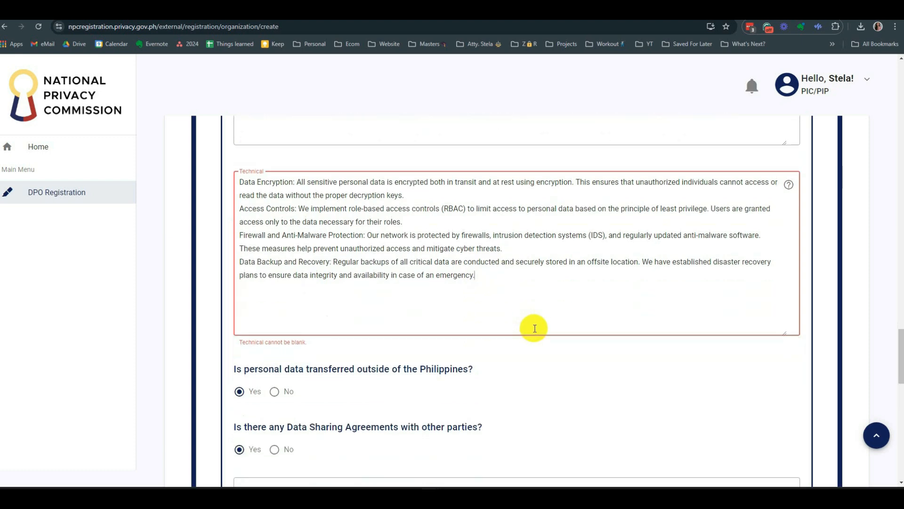
pyautogui.scroll(-1, 535, 328)
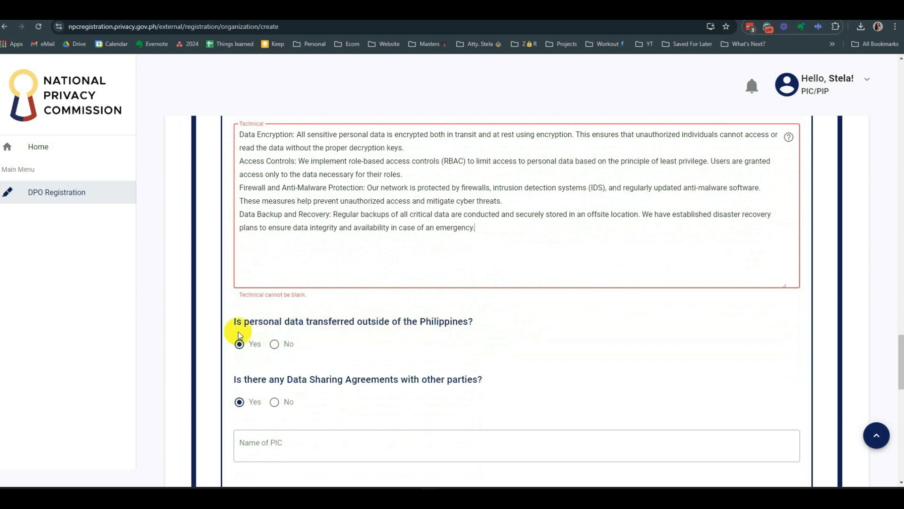
# - Highlight the cross-border transfer question, then switch to the Google Cloud locations window
pyautogui.moveTo(234, 320); pyautogui.dragTo(492, 323)
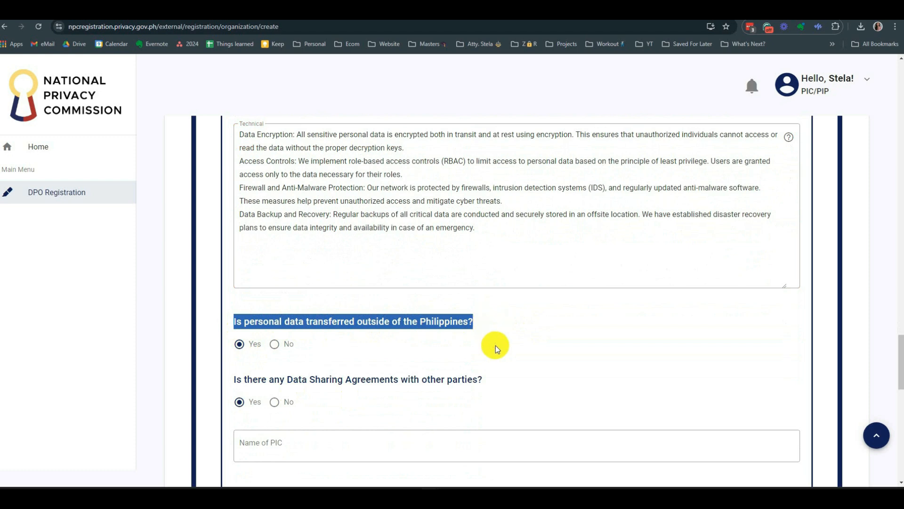
pyautogui.click(495, 346)
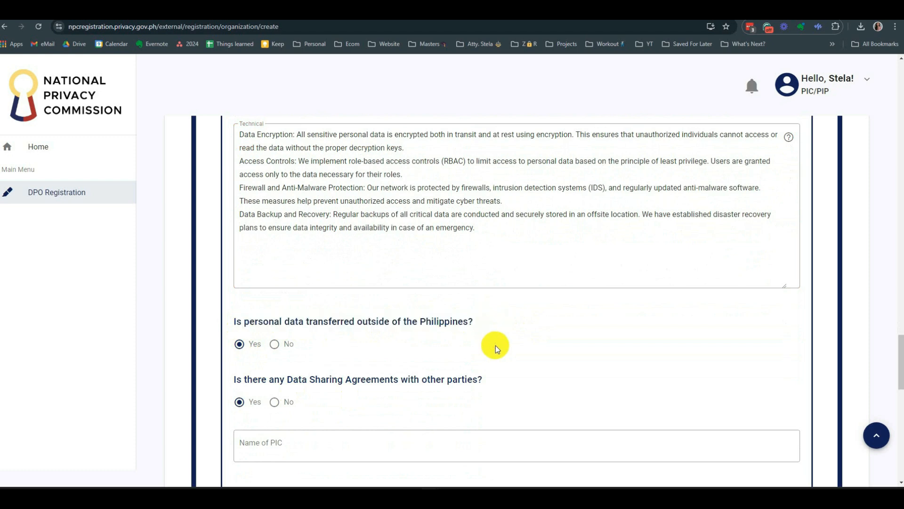
pyautogui.scroll(-3, 495, 346)
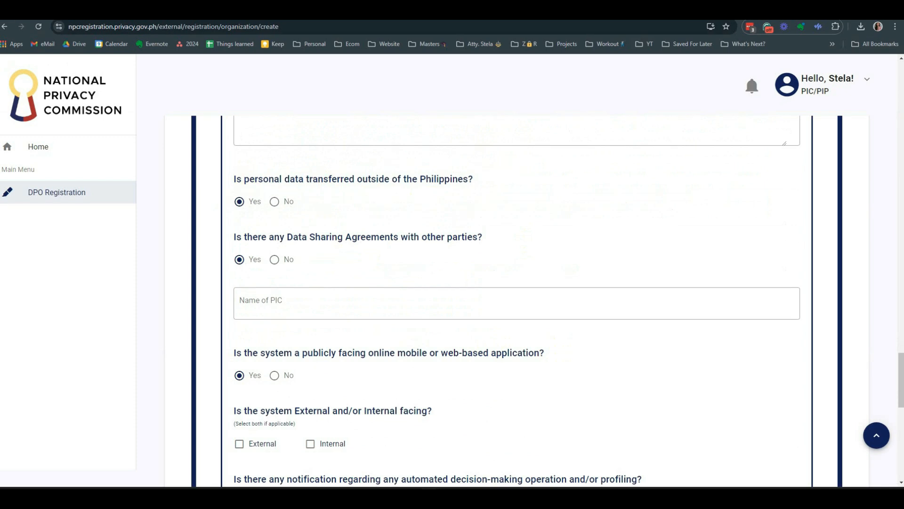
pyautogui.click(466, 472)
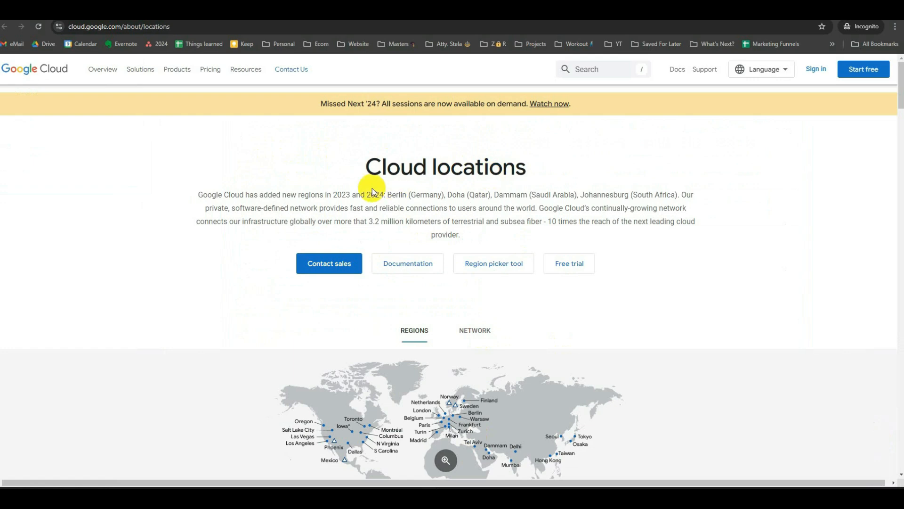
# - Show Asia Pacific in the products table and page across to the Tokyo, Osaka and Sydney columns
pyautogui.scroll(-1, 306, 196)
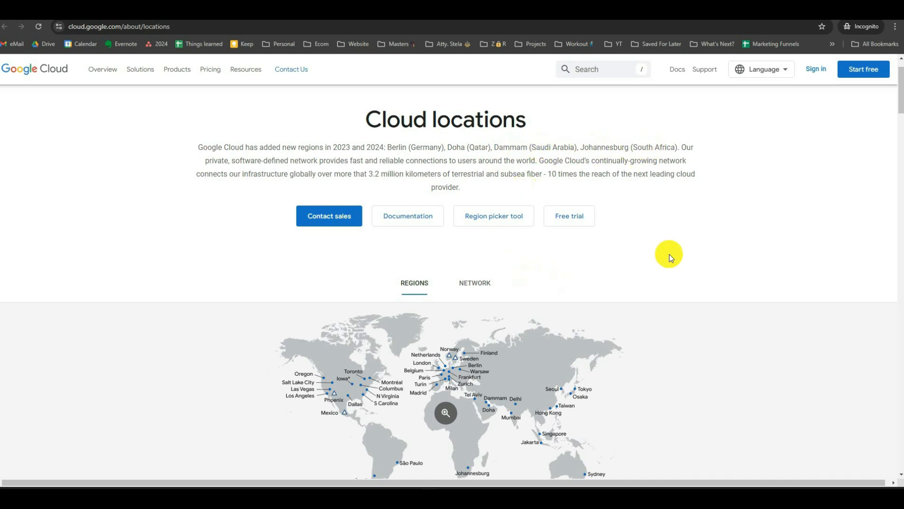
pyautogui.scroll(-3, 673, 253)
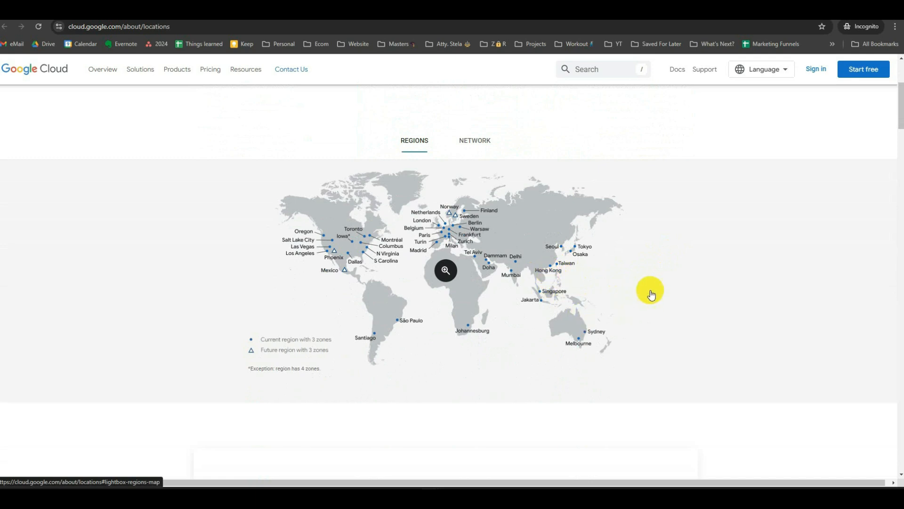
pyautogui.scroll(-1, 653, 289)
pyautogui.scroll(-3, 654, 290)
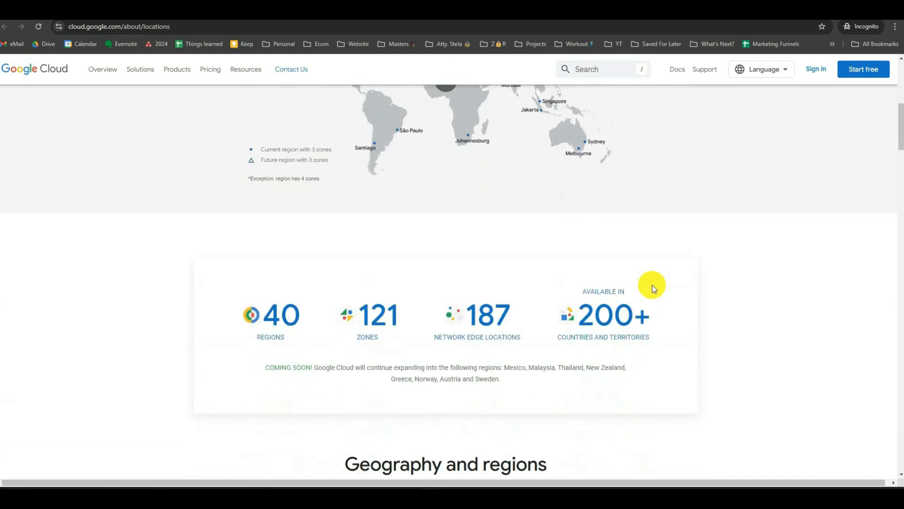
pyautogui.scroll(-4, 652, 285)
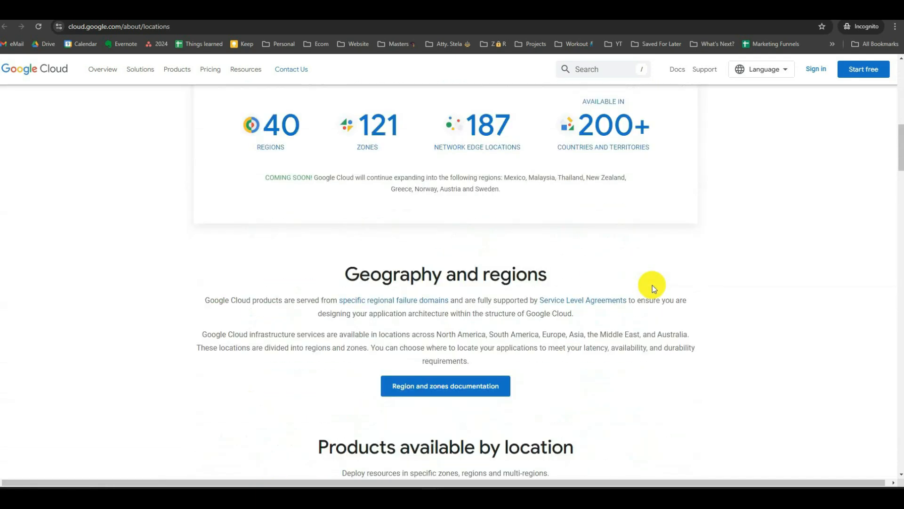
pyautogui.scroll(8, 651, 284)
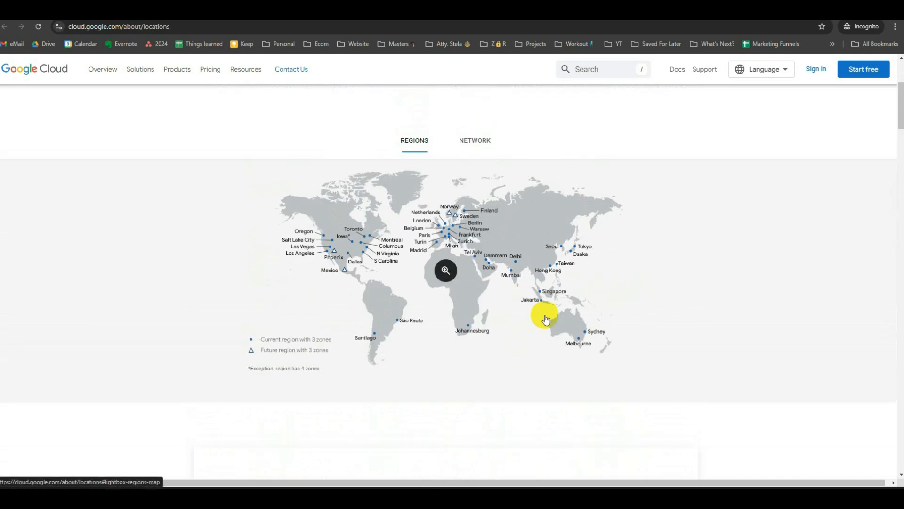
pyautogui.scroll(-12, 668, 268)
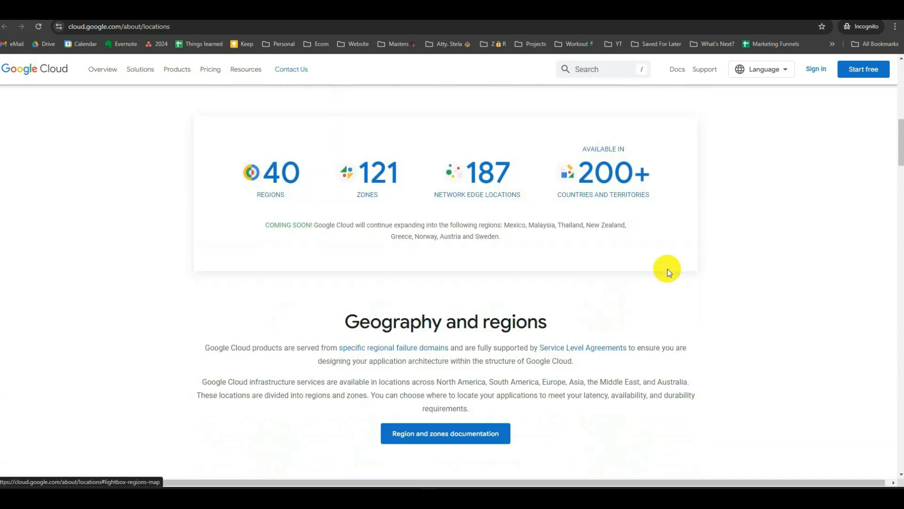
pyautogui.scroll(-4, 668, 267)
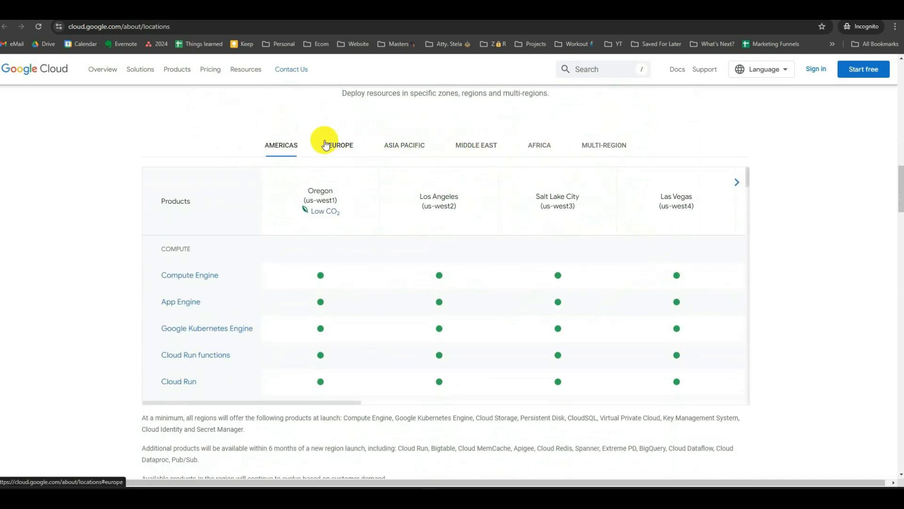
pyautogui.click(403, 146)
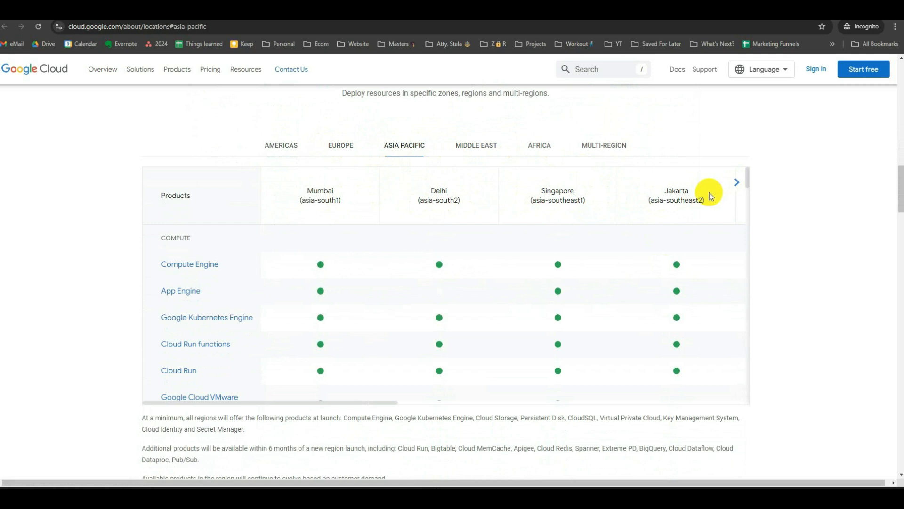
pyautogui.click(737, 182)
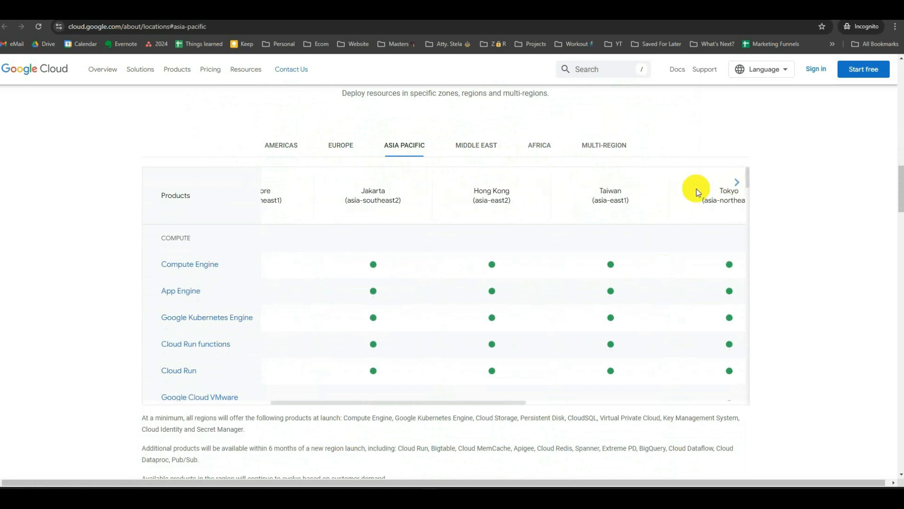
pyautogui.click(737, 183)
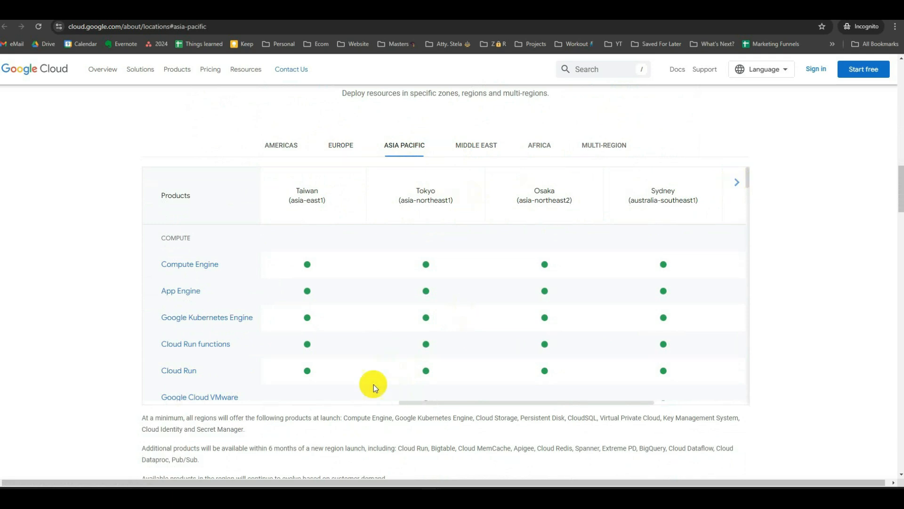
pyautogui.scroll(-5, 373, 385)
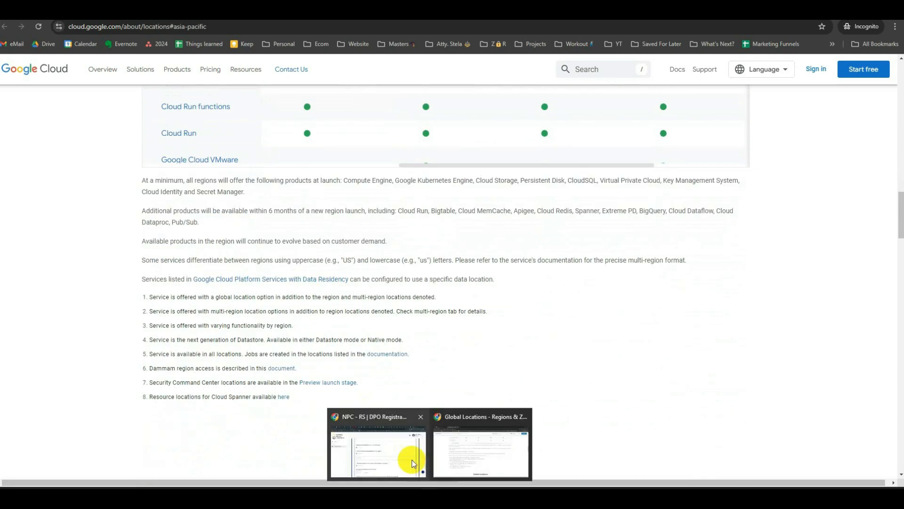
# - Back on the registration form, set the Data Sharing Agreements answer to No
pyautogui.click(412, 463)
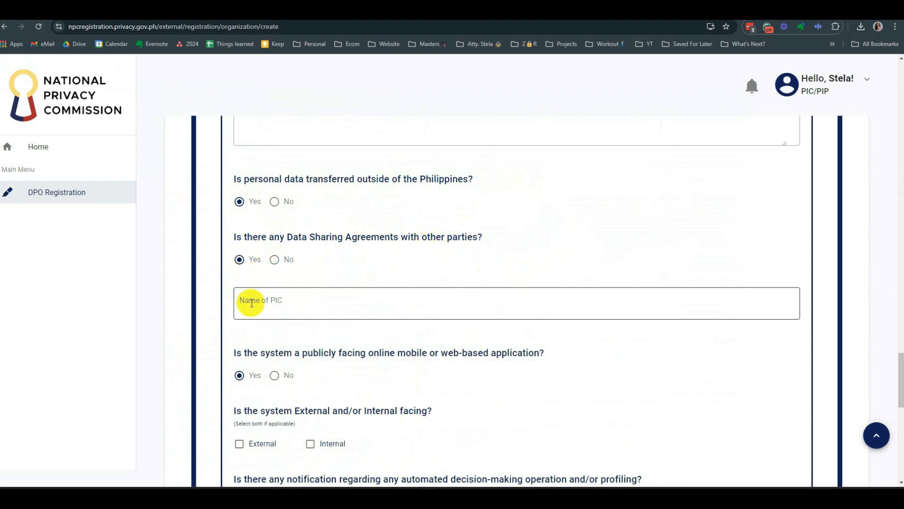
pyautogui.click(274, 259)
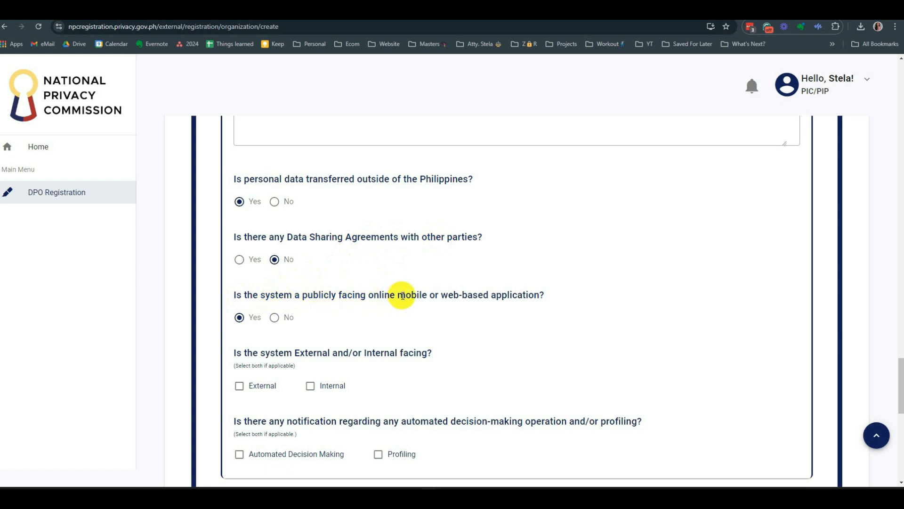
pyautogui.click(239, 260)
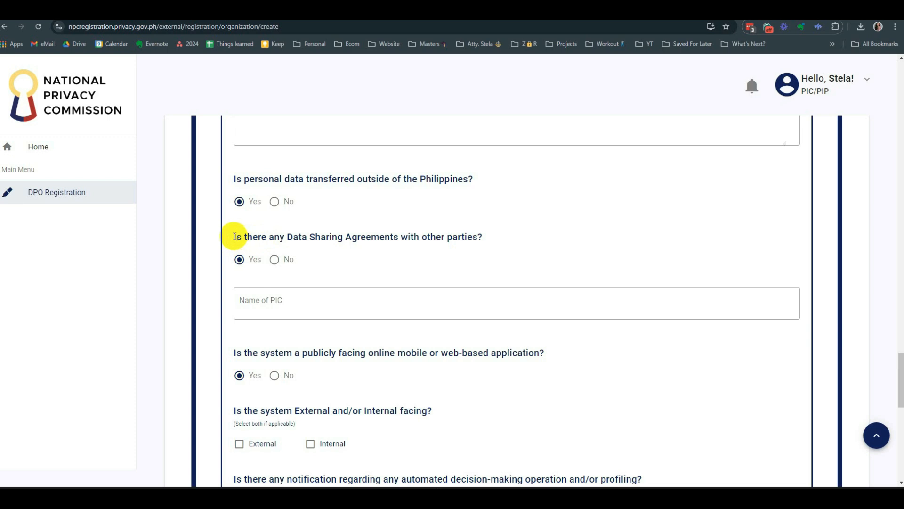
pyautogui.moveTo(287, 236); pyautogui.dragTo(400, 236)
pyautogui.click(449, 254)
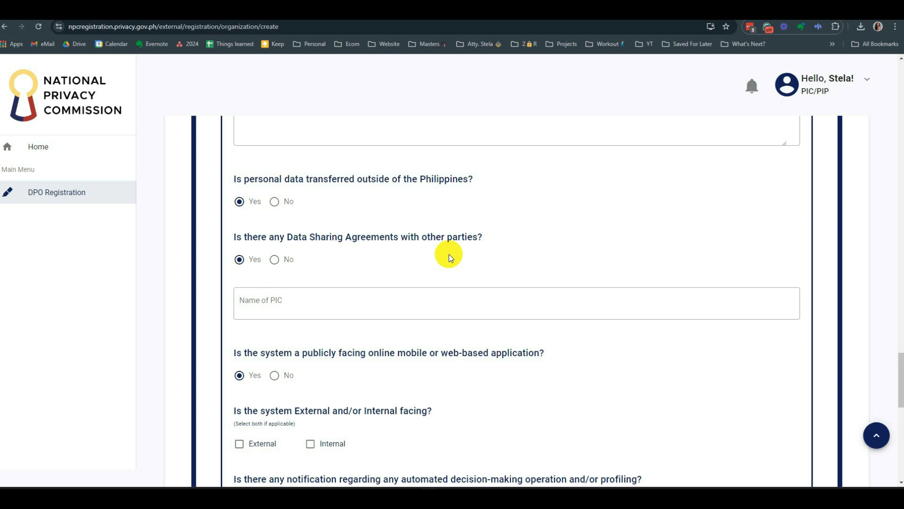
pyautogui.click(274, 260)
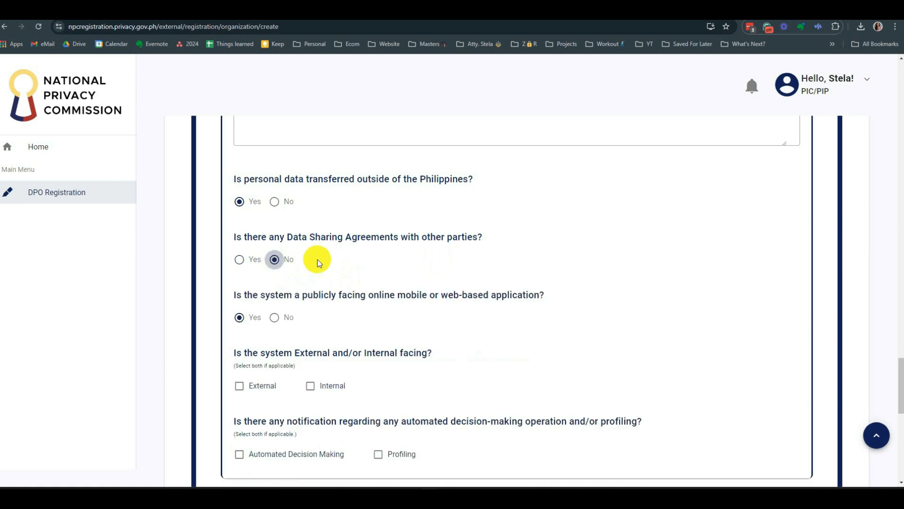
pyautogui.scroll(-1, 444, 247)
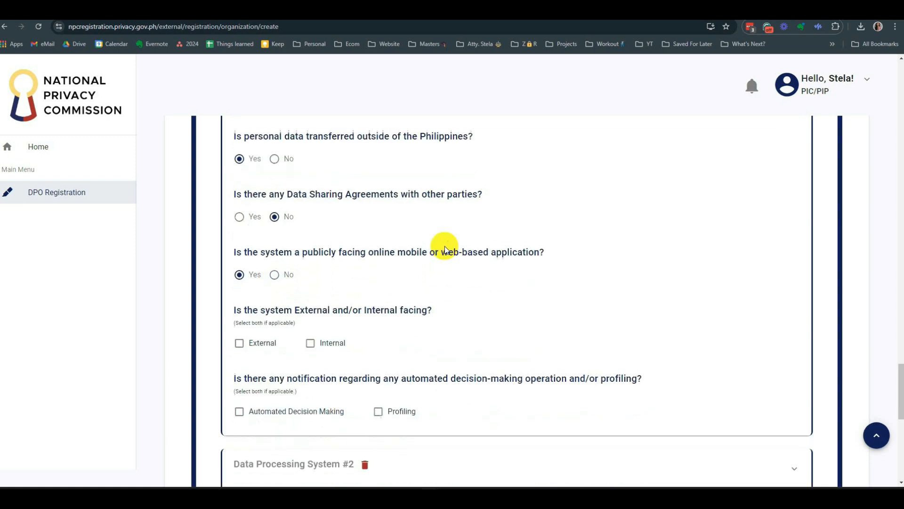
pyautogui.moveTo(287, 189); pyautogui.dragTo(403, 189)
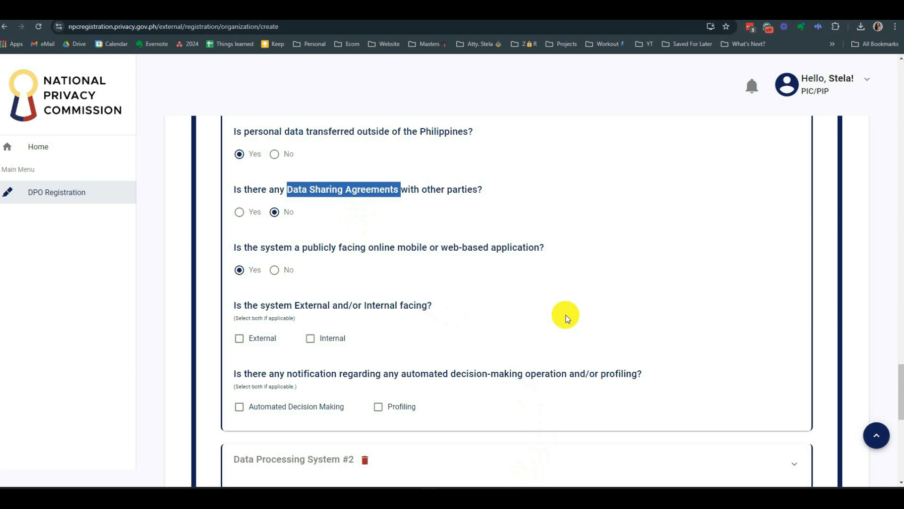
pyautogui.click(332, 230)
pyautogui.scroll(-2, 349, 222)
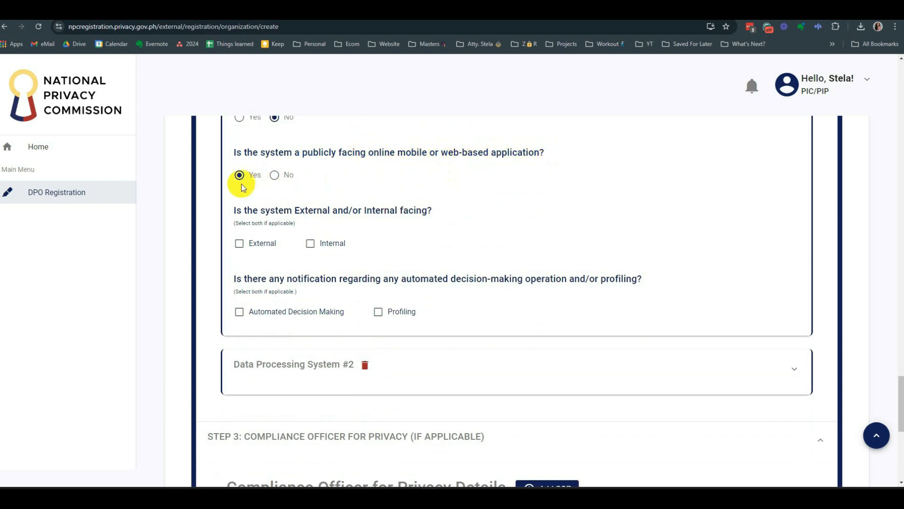
# - Tick Internal for the system-facing question, leaving External unticked
pyautogui.scroll(-1, 330, 179)
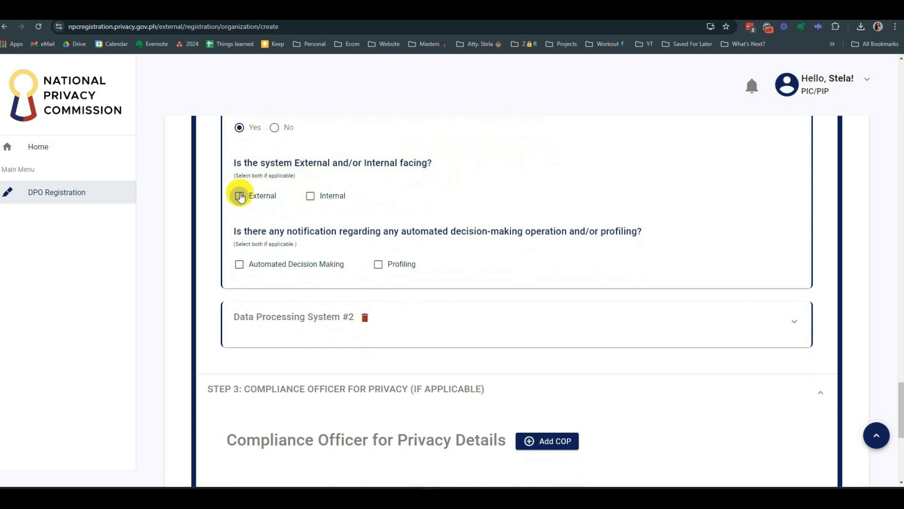
pyautogui.click(310, 197)
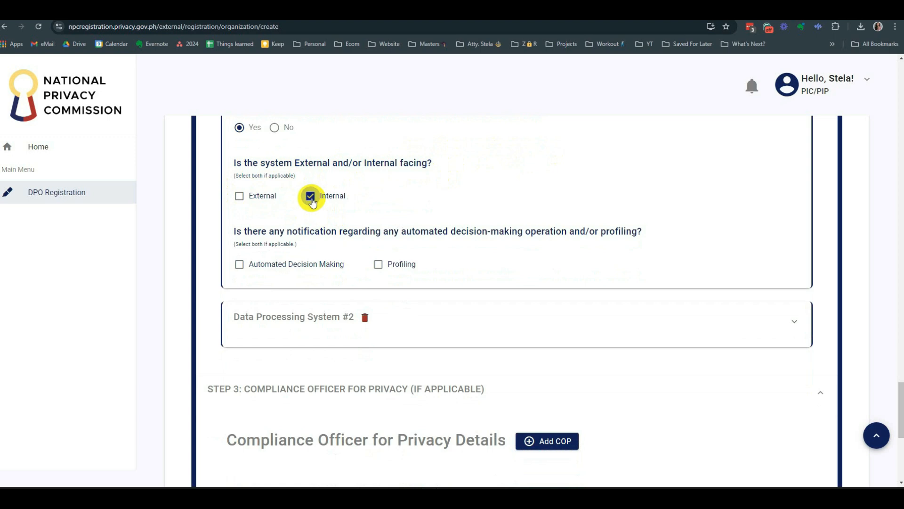
pyautogui.scroll(-1, 418, 193)
pyautogui.scroll(1, 418, 193)
pyautogui.click(239, 196)
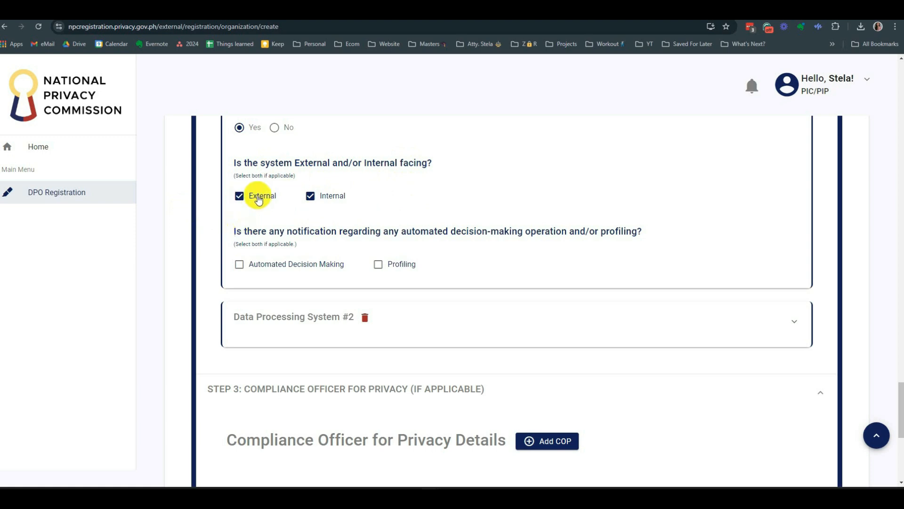
pyautogui.click(310, 197)
pyautogui.click(310, 197)
pyautogui.click(240, 197)
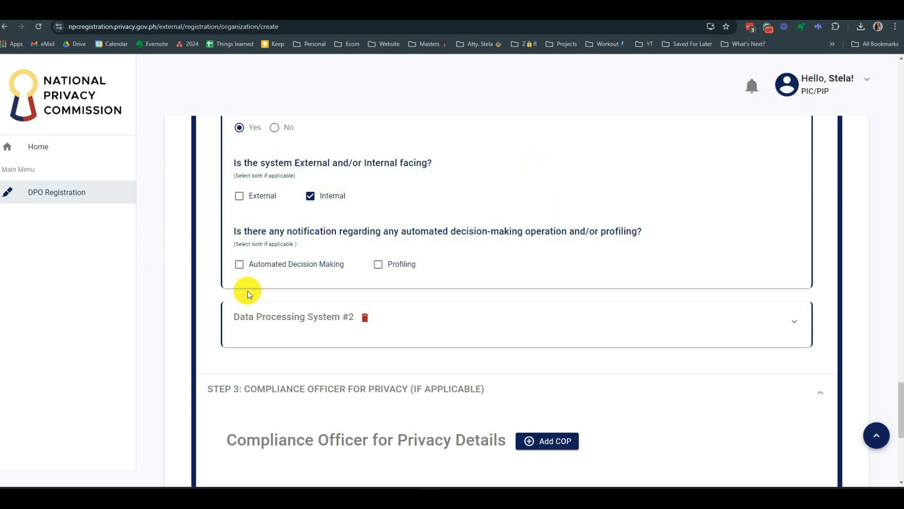
# - Tick Profiling and enter 'Consent' as the lawful basis
pyautogui.click(378, 264)
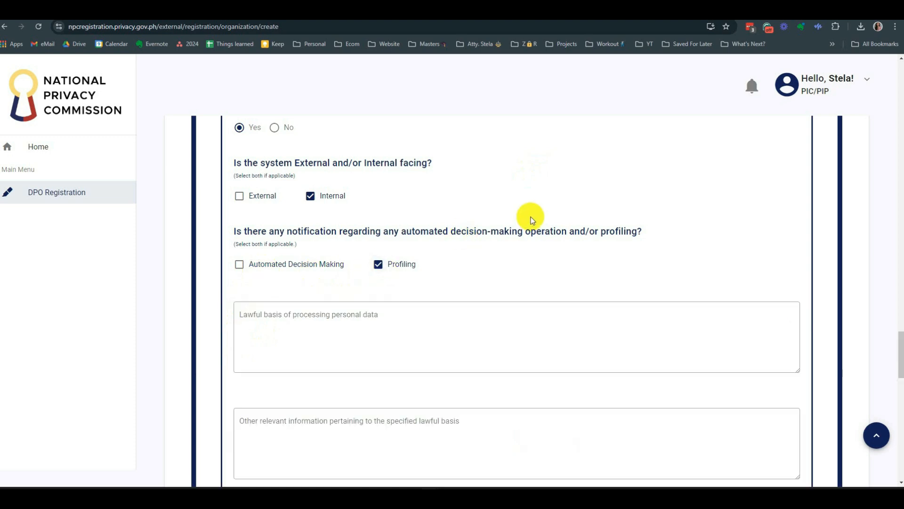
pyautogui.scroll(-2, 369, 333)
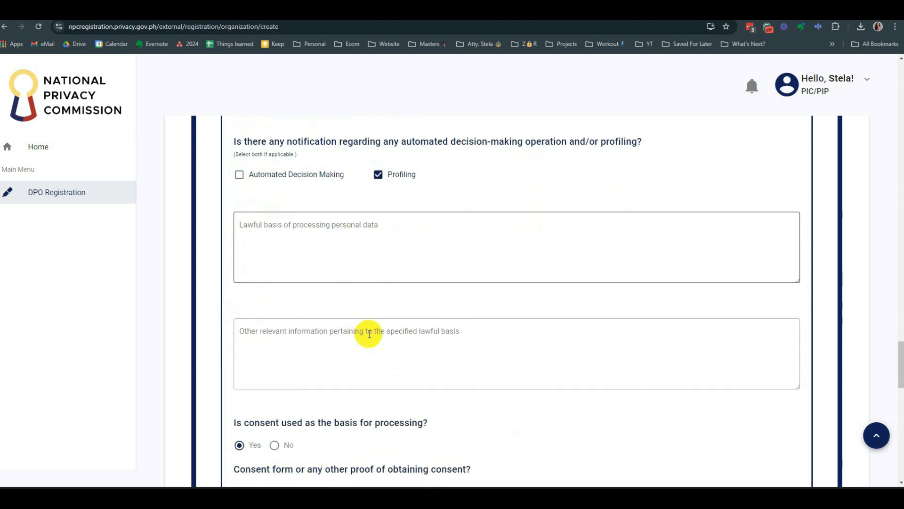
pyautogui.click(401, 243)
pyautogui.write('Consent')
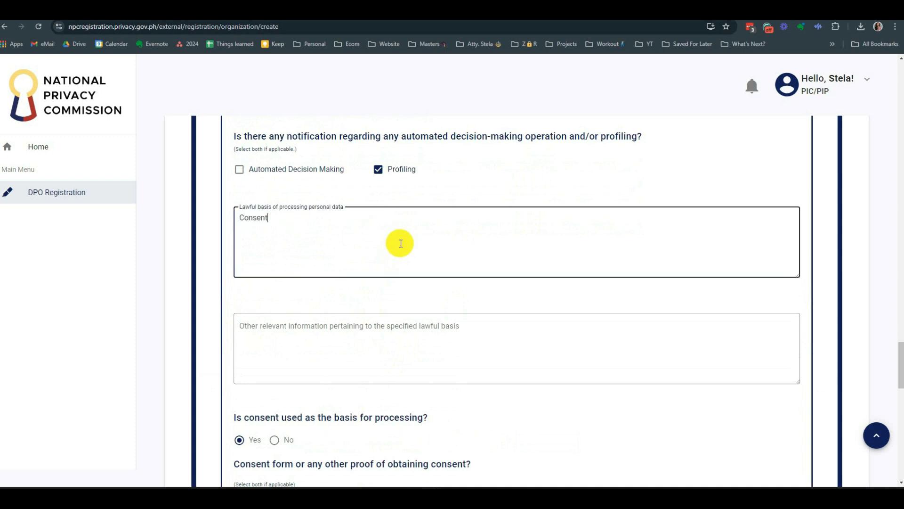
# - Enter 'Consent given upon registration of the data subject' in Other relevant information
pyautogui.scroll(-1, 401, 243)
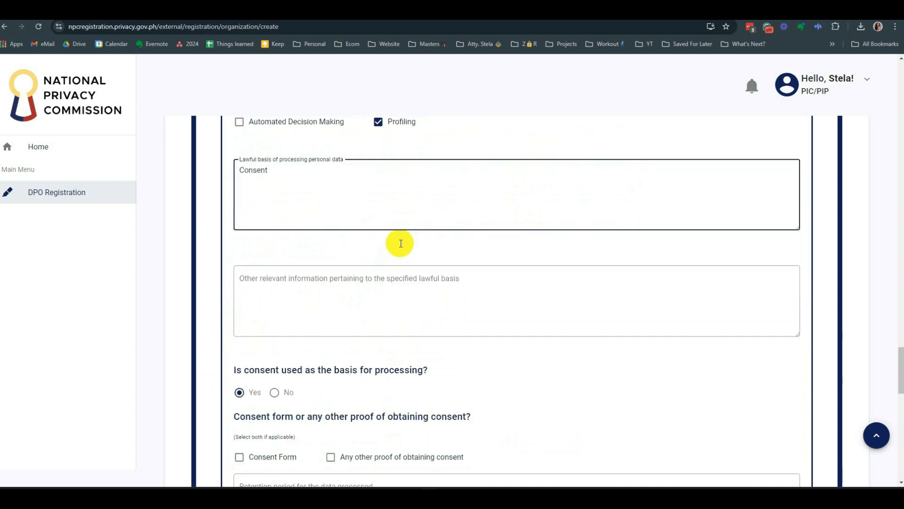
pyautogui.click(305, 294)
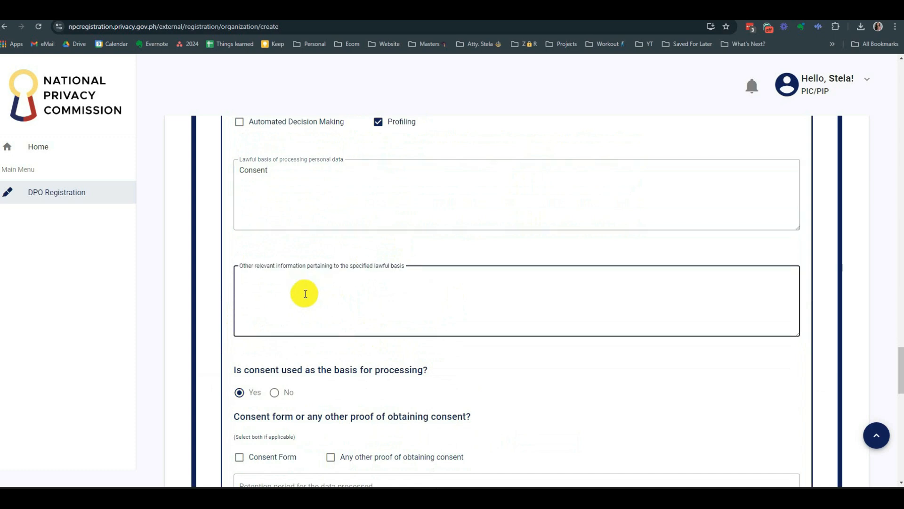
pyautogui.write('Consent given upon registart')
pyautogui.press('BackSpace')
pyautogui.press('BackSpace')
pyautogui.press('BackSpace')
pyautogui.write('rat')
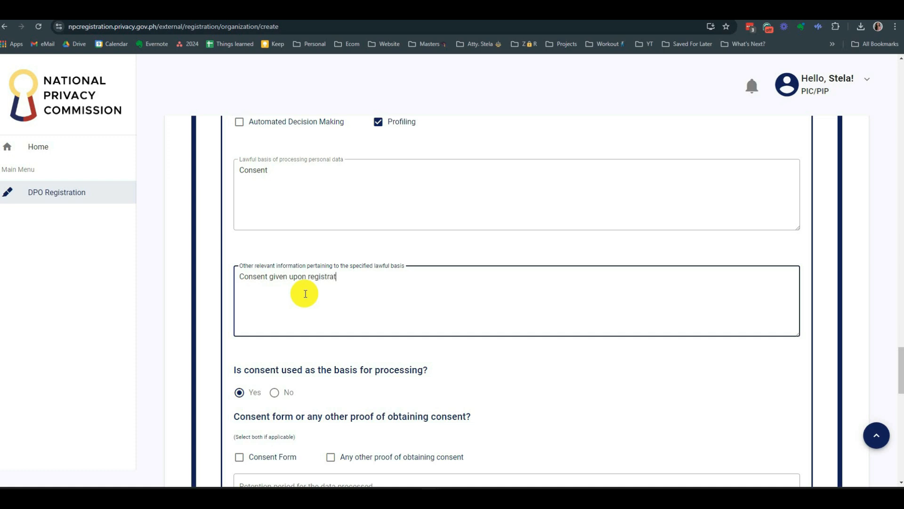
pyautogui.write('ion of the data subject')
pyautogui.scroll(-3, 305, 293)
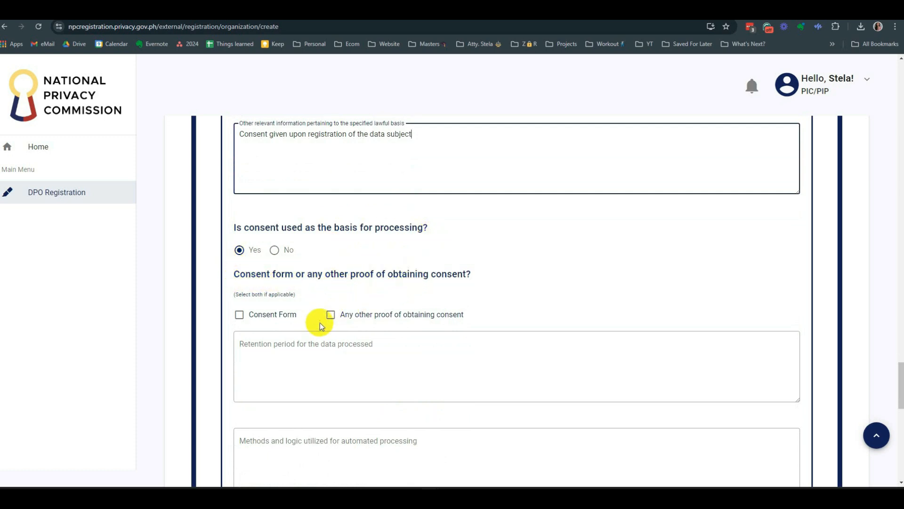
# - Tick Consent Form and 'Any other proof of obtaining consent', then try the Consent Form upload field
pyautogui.click(239, 316)
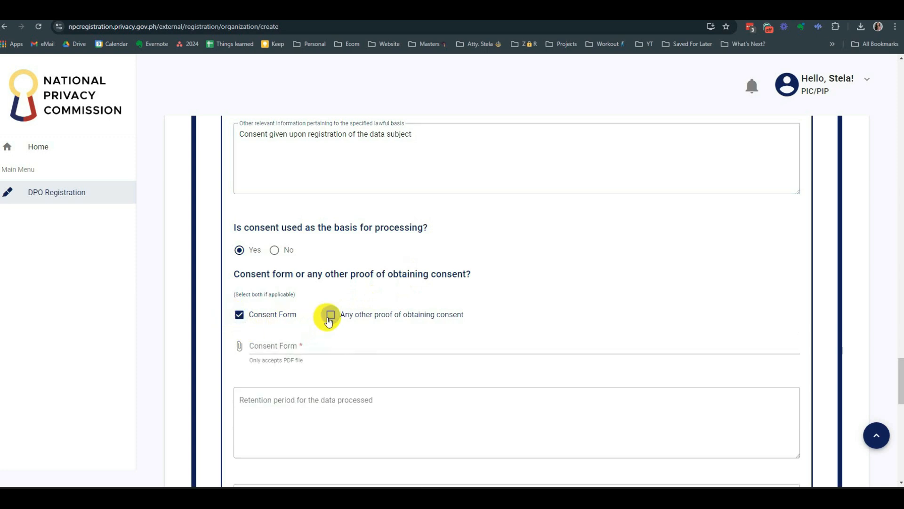
pyautogui.click(329, 315)
pyautogui.scroll(-2, 421, 289)
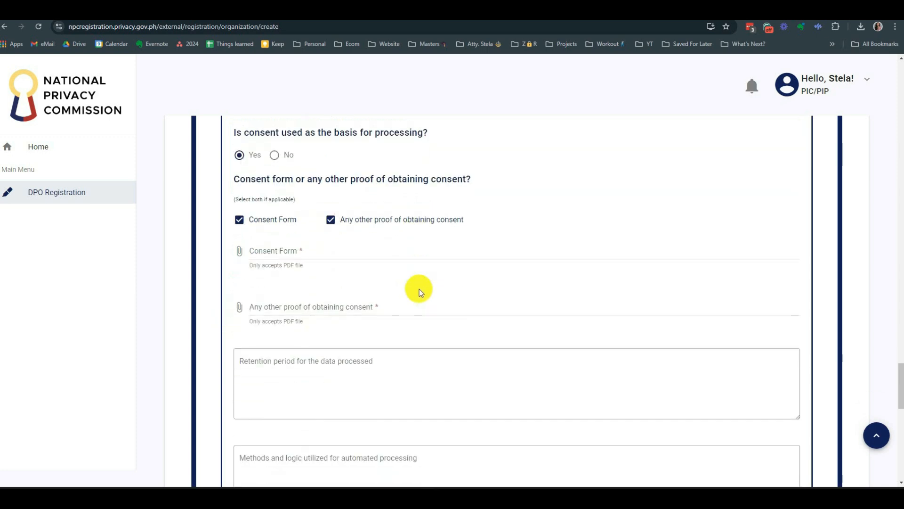
pyautogui.click(309, 254)
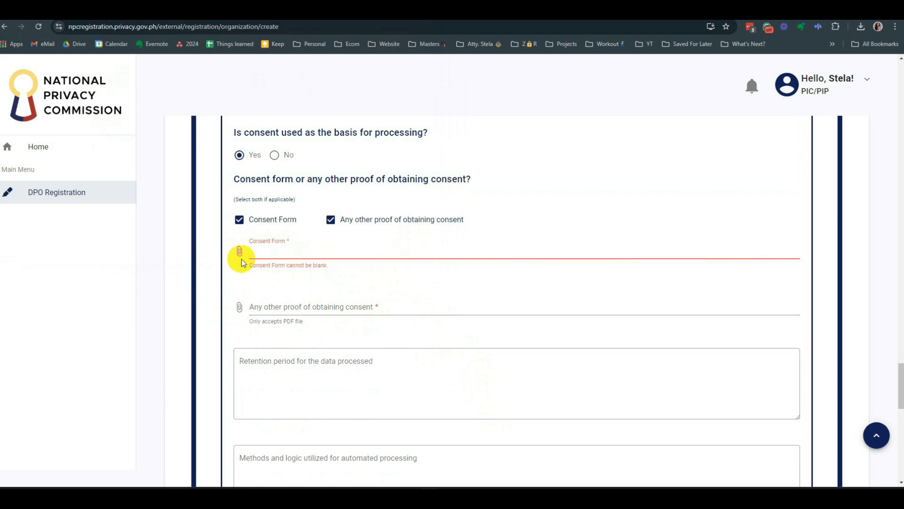
pyautogui.click(351, 279)
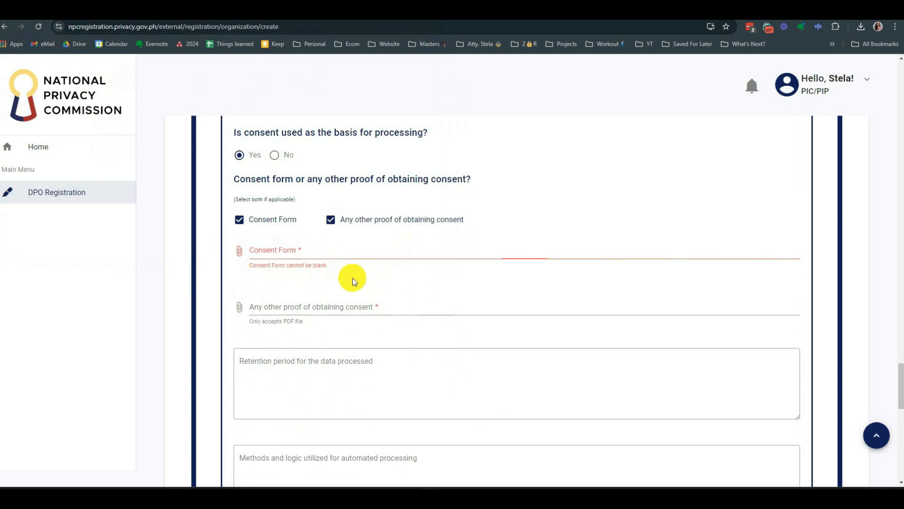